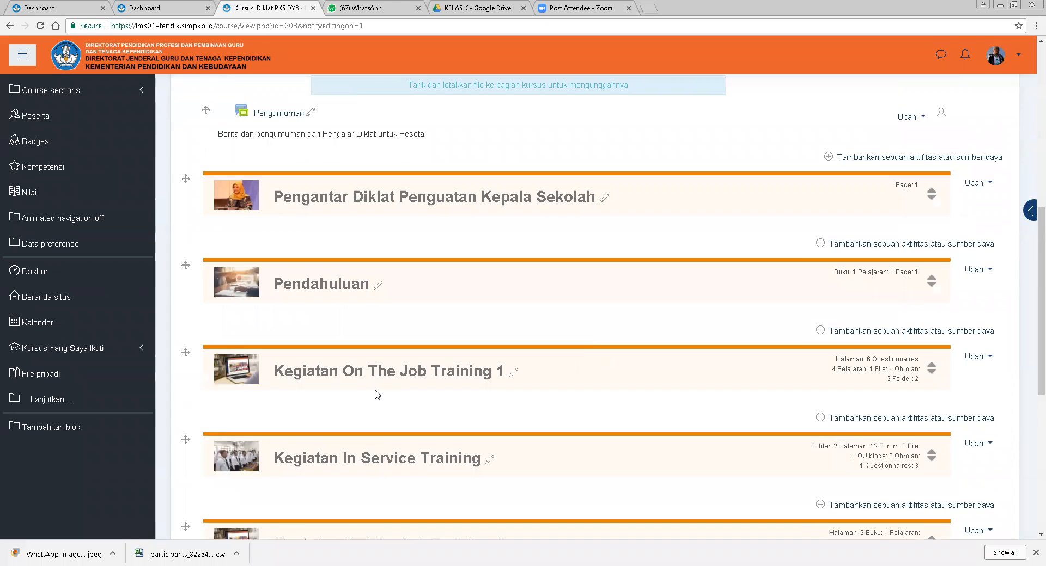
Open the Kegiatan On The Job Training 1 section and scroll through its activities and labels.
left_click(378, 373)
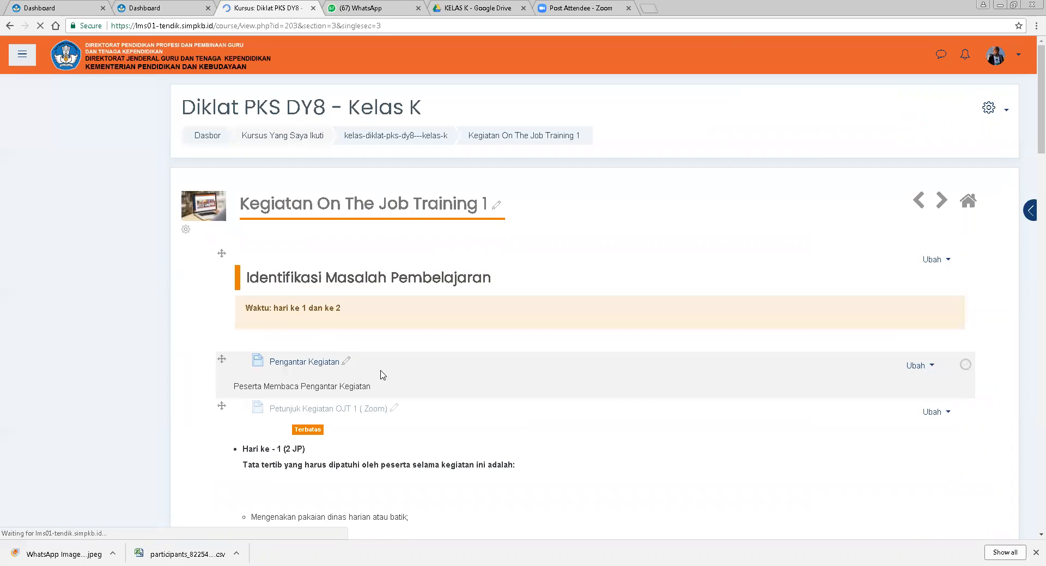
scroll(597, 388, "down", 2)
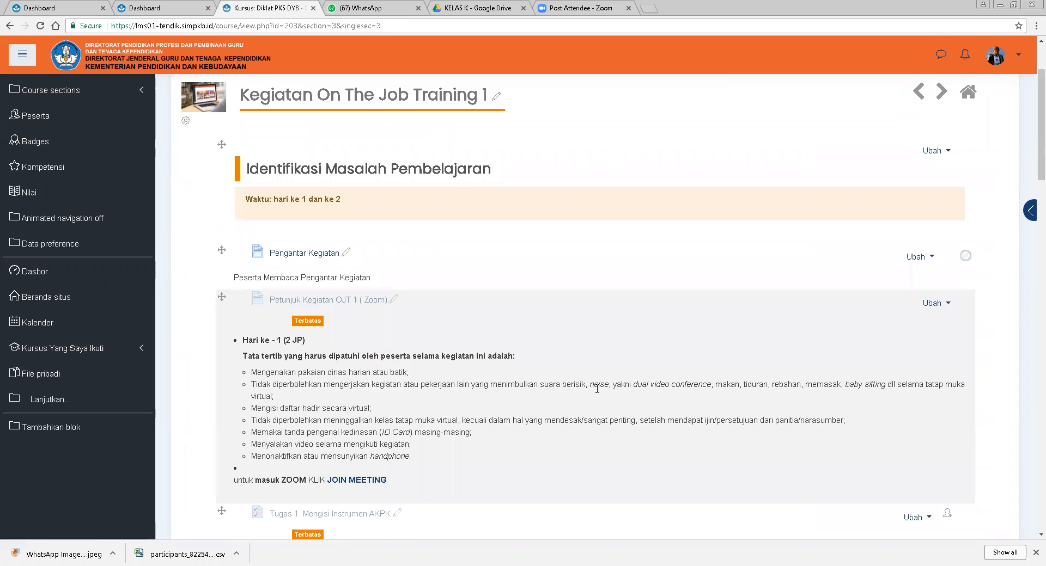
scroll(597, 389, "down", 3)
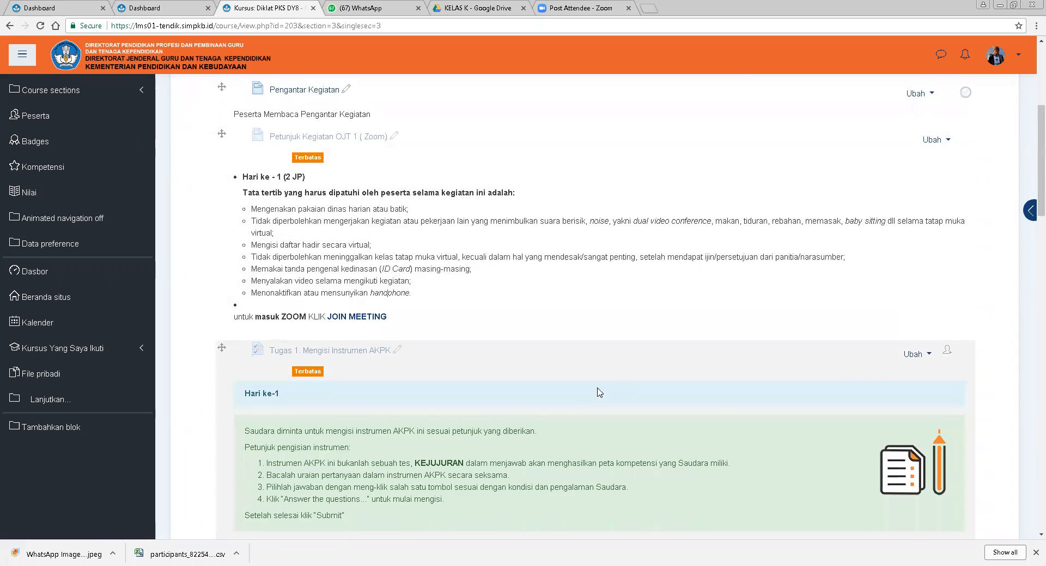
scroll(599, 392, "down", 4)
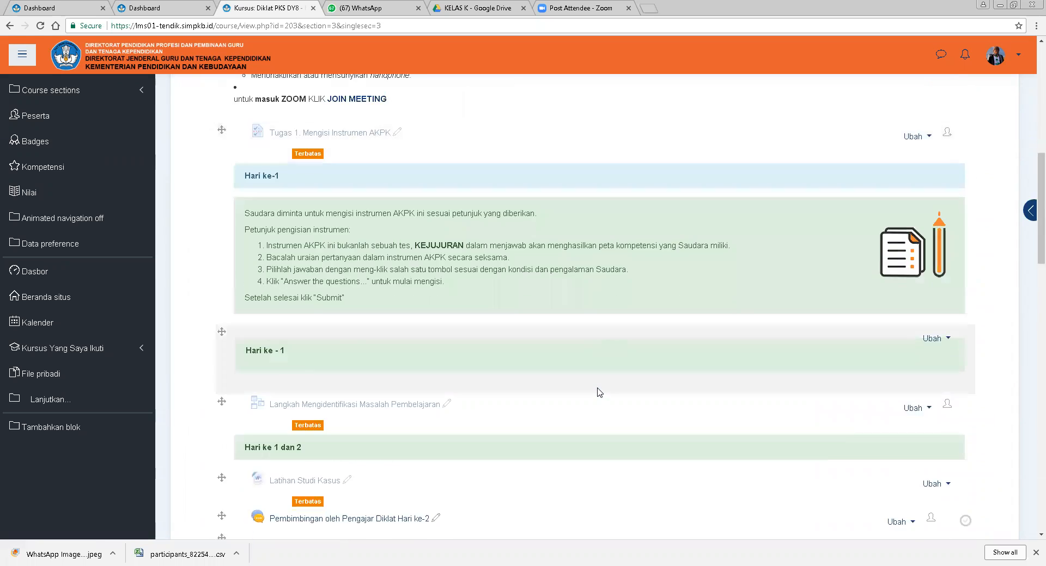
scroll(599, 392, "down", 1)
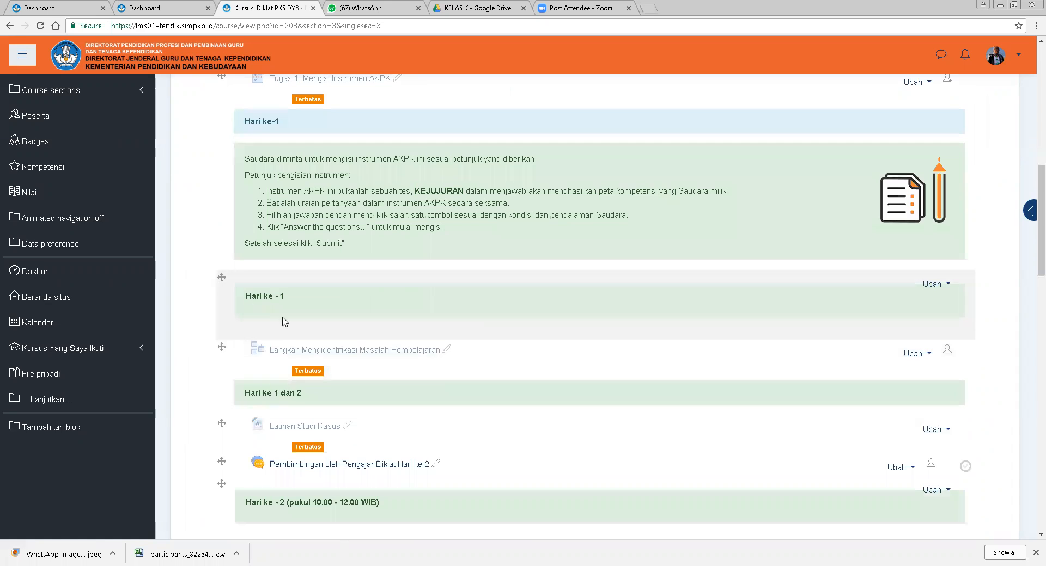
Open the edit settings of the Hari ke - 1 label below the Tugas 1 AKPK task.
mouse_move(305, 374)
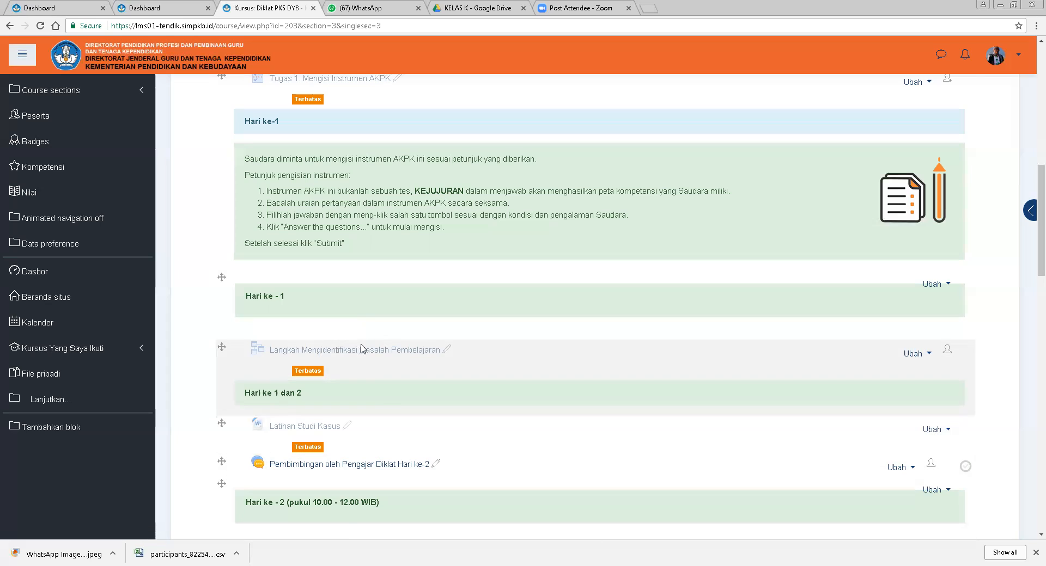
left_click(931, 285)
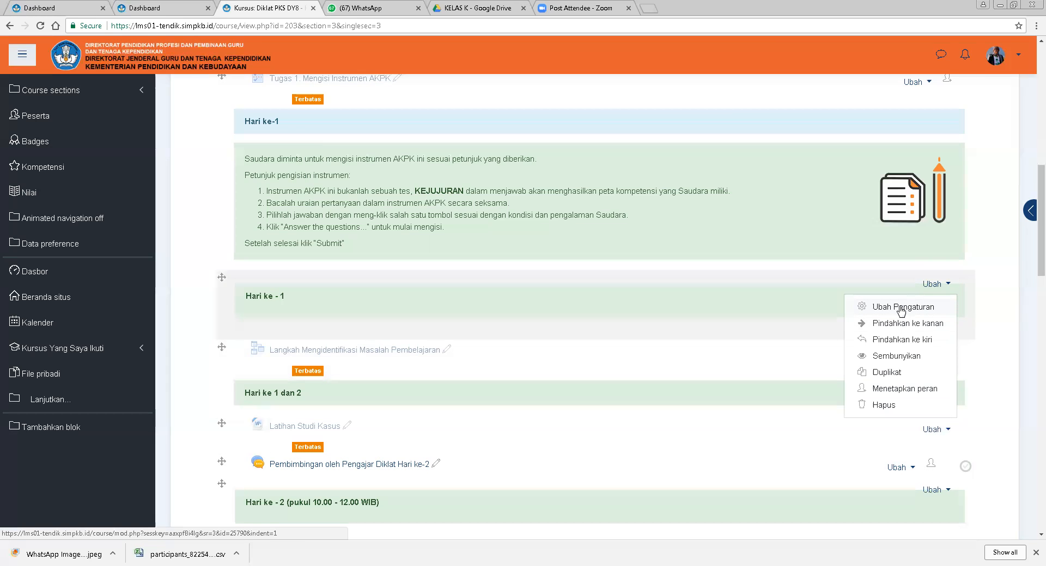
key("Escape")
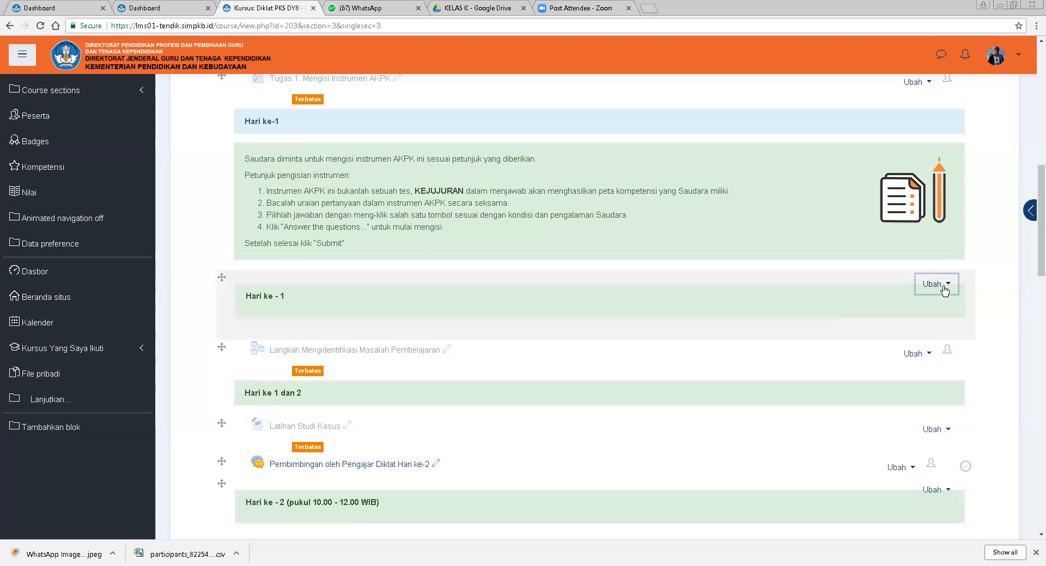
left_click(944, 290)
left_click(891, 308)
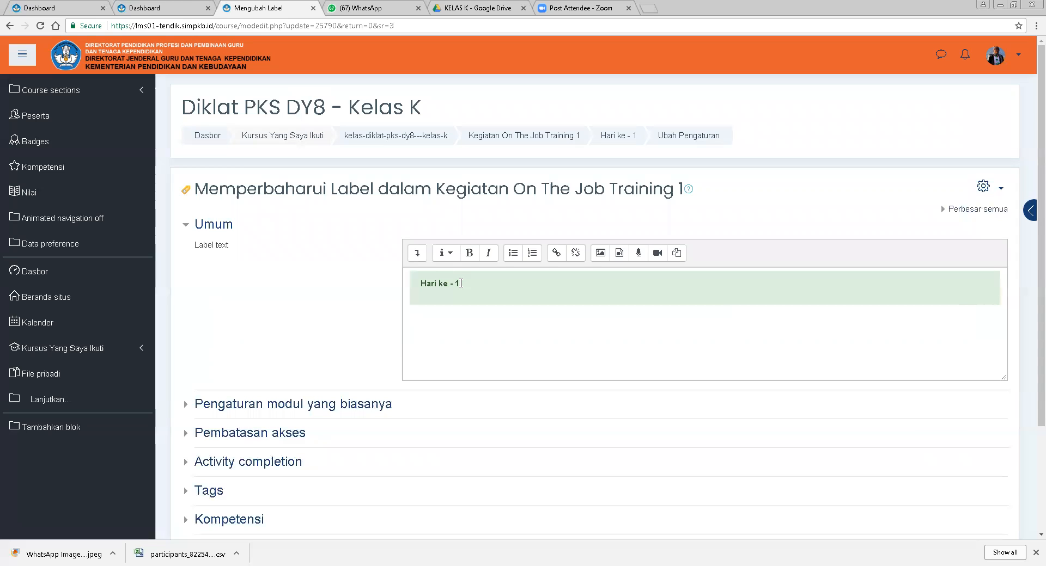
Change the label text to Hari ke - 2.
left_click(460, 283)
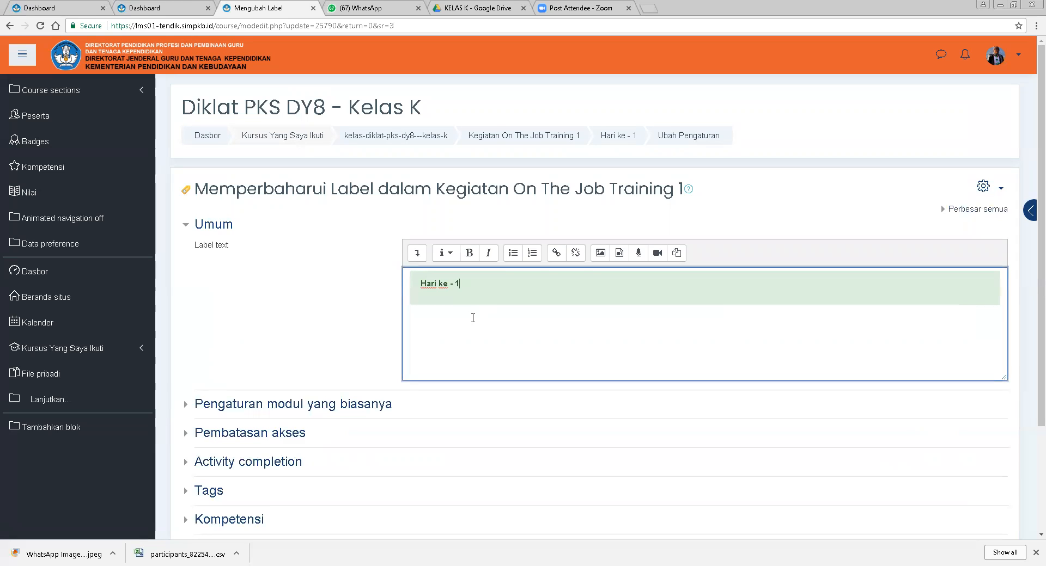
key("BackSpace")
type("2")
Expand and review the Pembatasan akses and Activity completion sections of the label form.
scroll(745, 326, "down", 2)
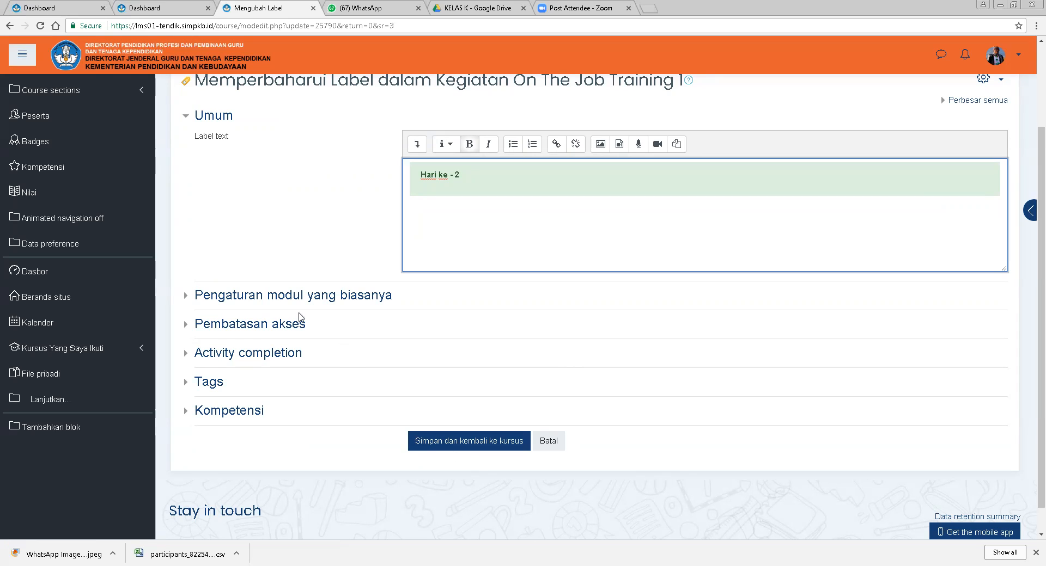
left_click(238, 333)
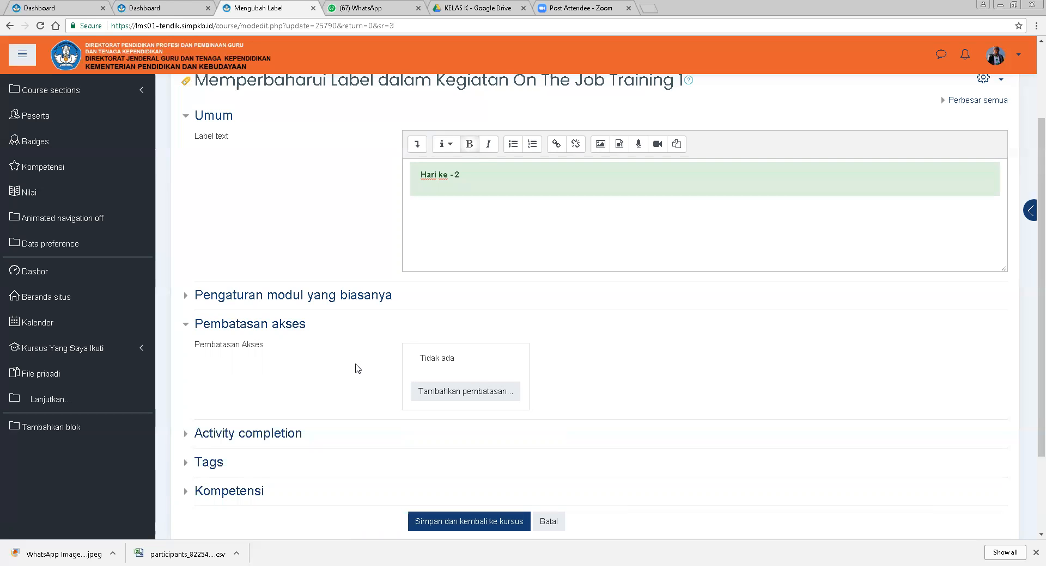
scroll(359, 369, "down", 1)
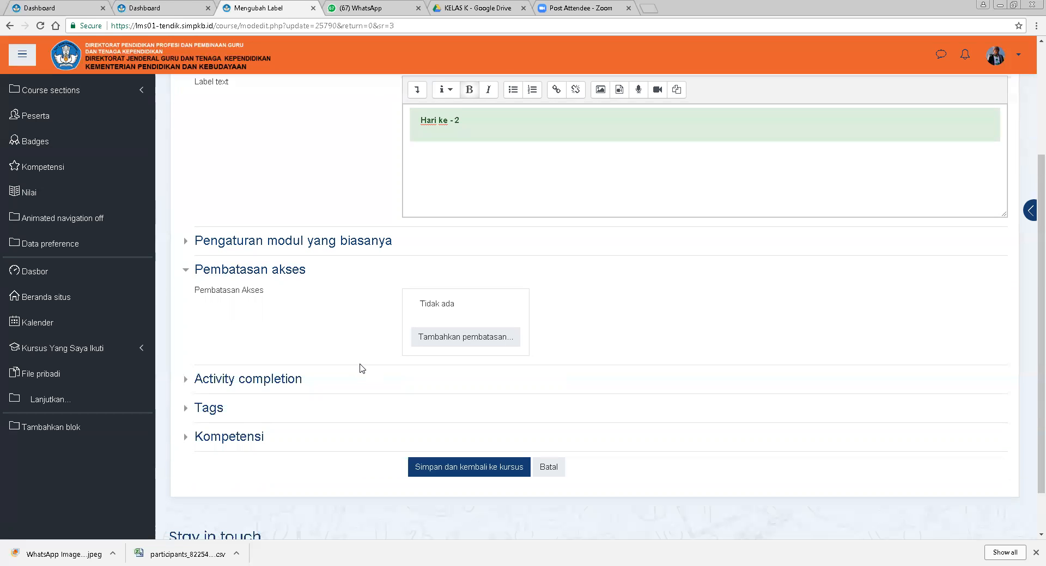
left_click(276, 384)
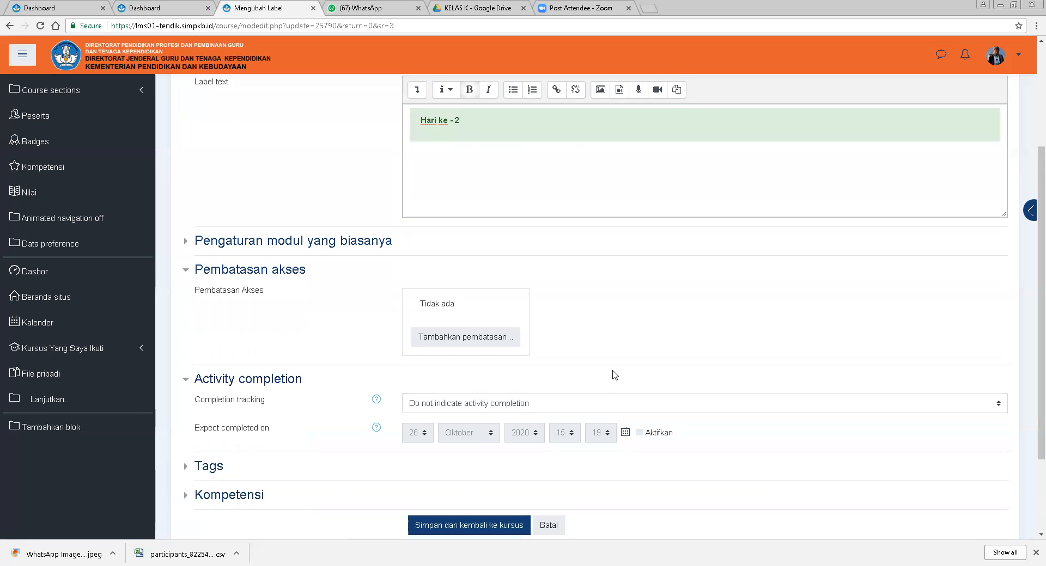
scroll(614, 375, "down", 2)
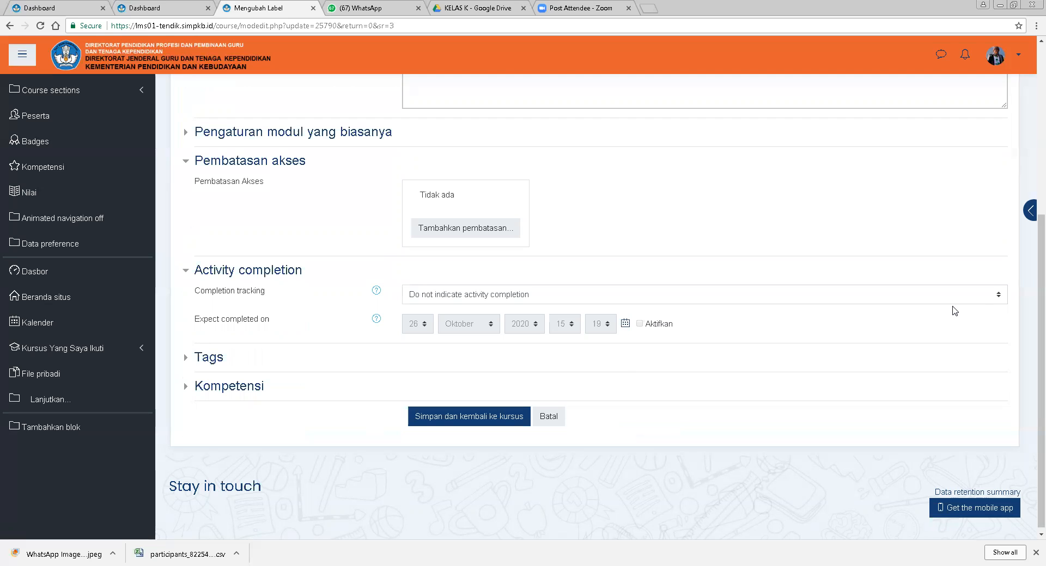
left_click(970, 299)
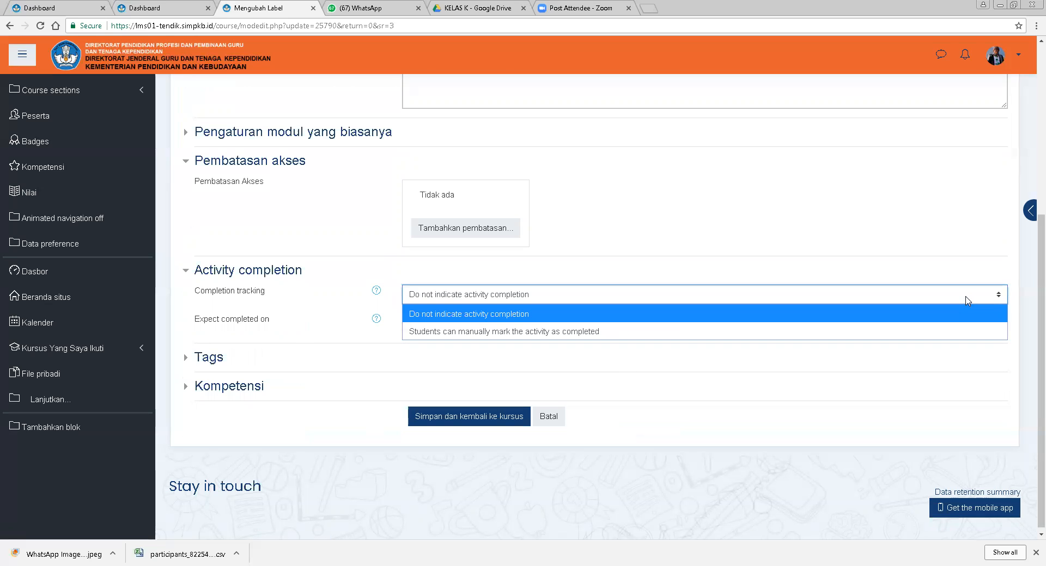
left_click(967, 300)
left_click(967, 300)
left_click(965, 301)
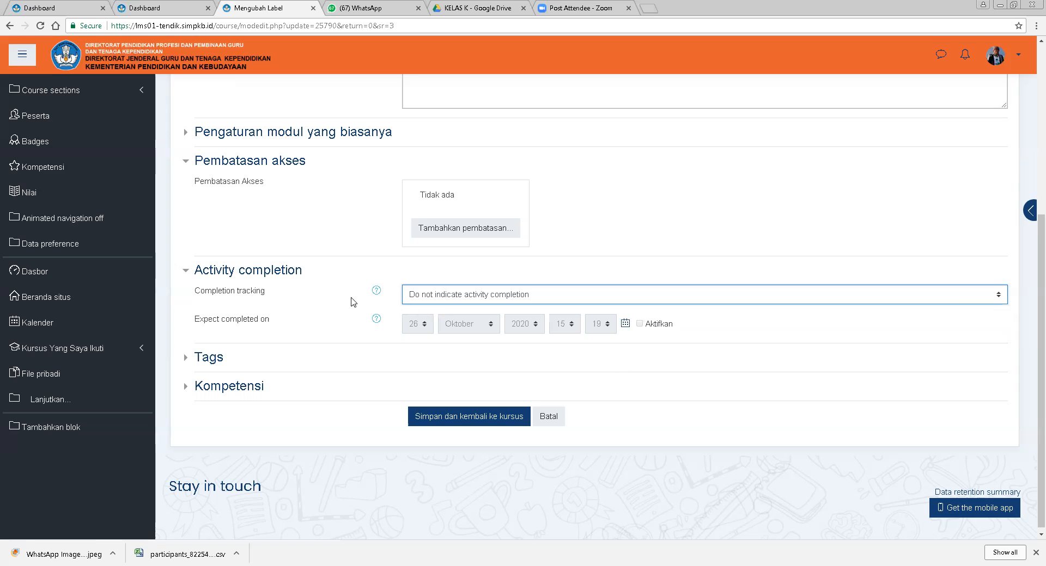
scroll(661, 350, "up", 3)
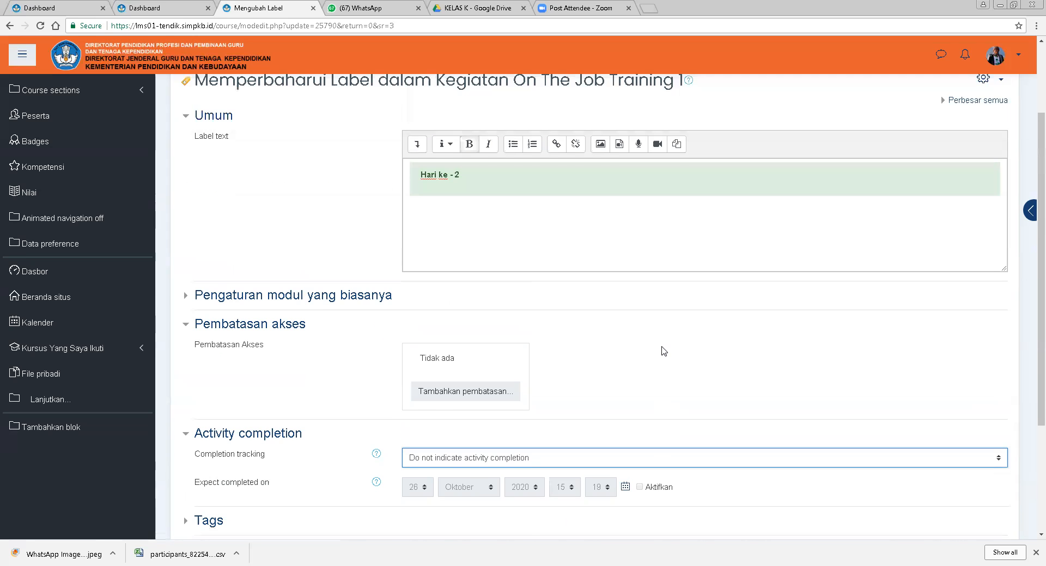
scroll(660, 350, "down", 1)
left_click(250, 380)
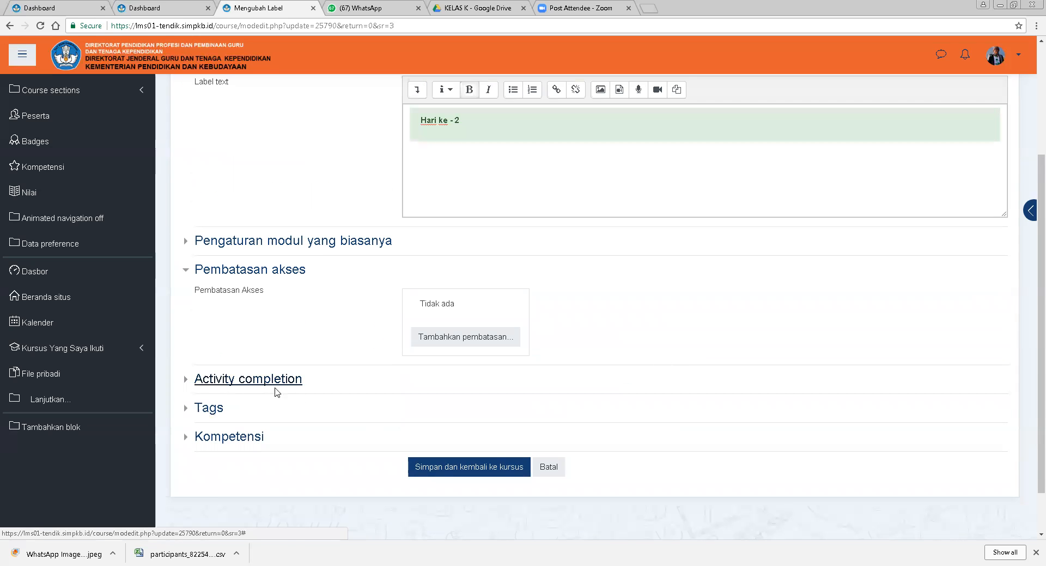
scroll(527, 415, "down", 2)
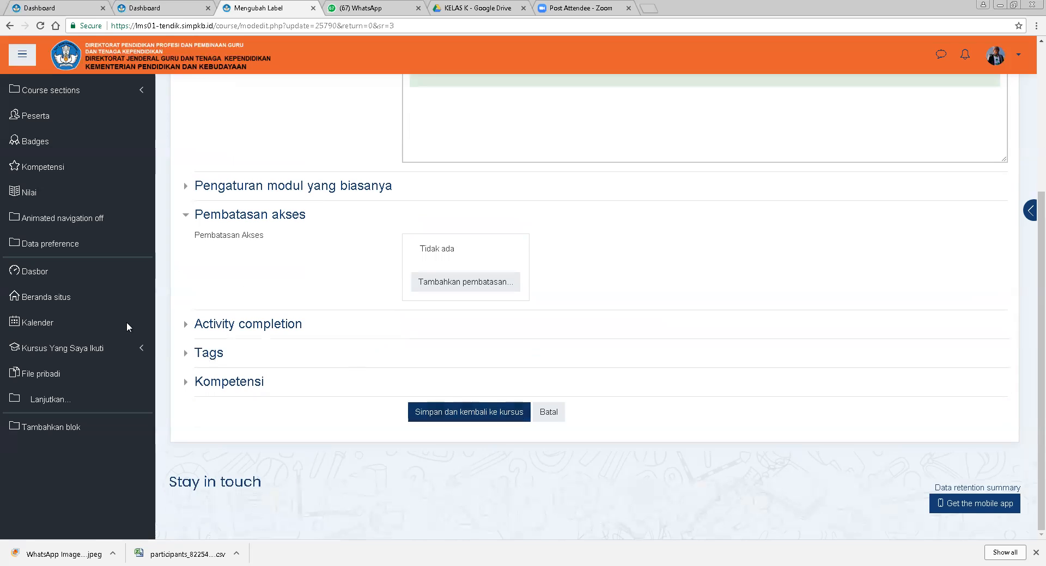
left_click(238, 327)
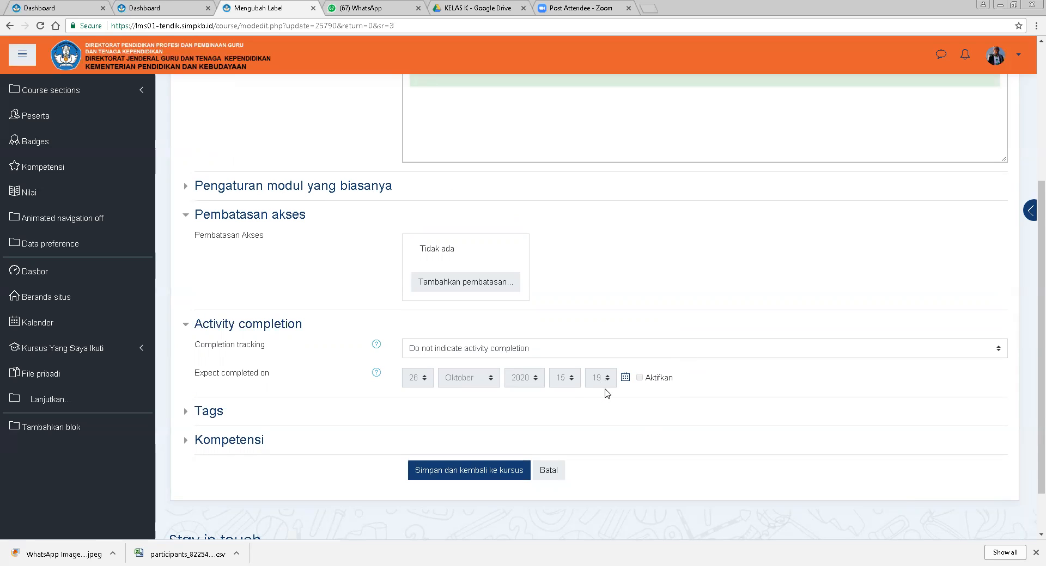
left_click(549, 351)
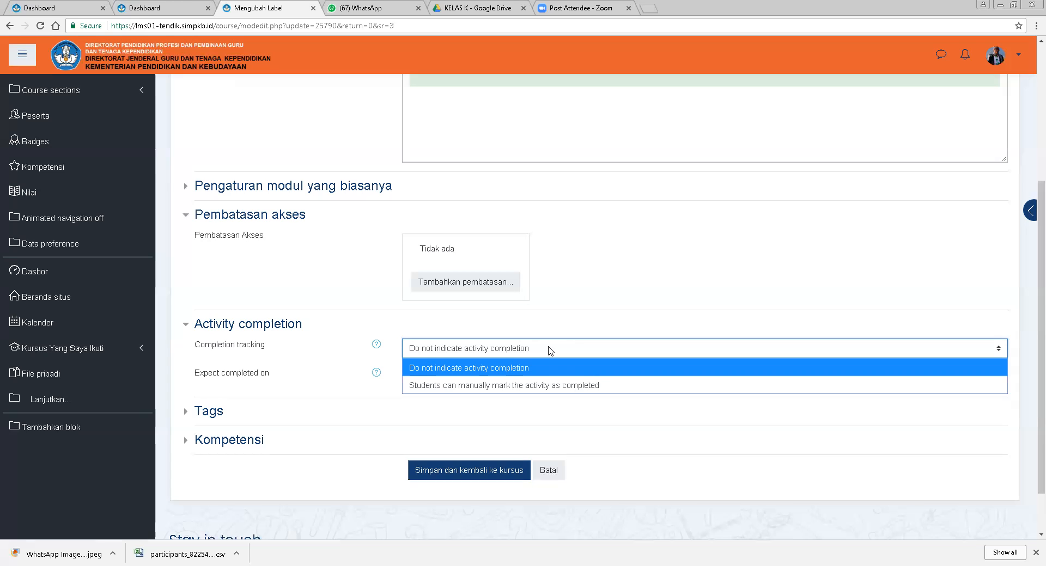
scroll(647, 297, "up", 4)
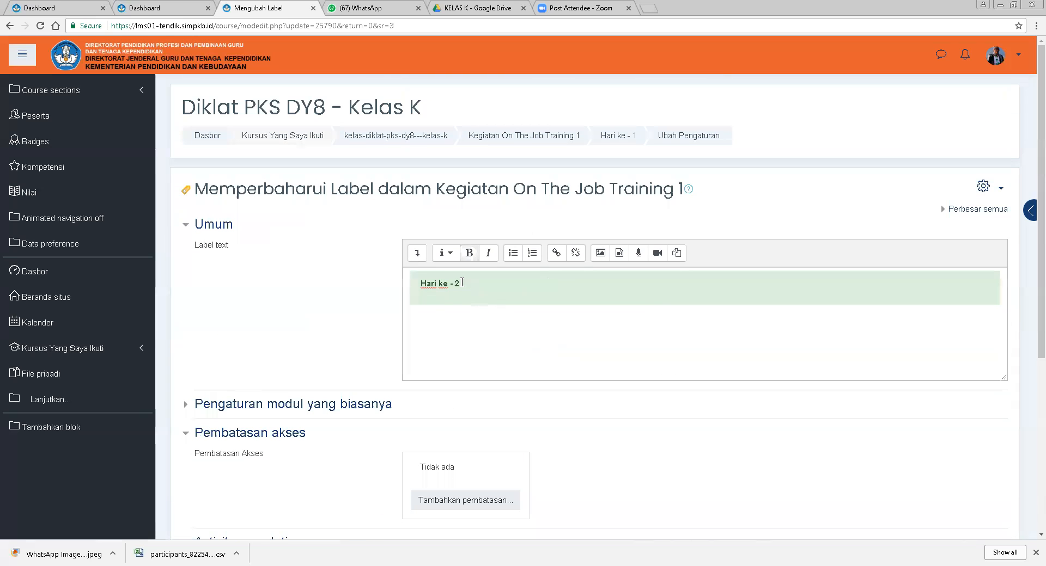
Restore the label text to Hari ke - 1 and save the label, returning to the course.
left_click(491, 289)
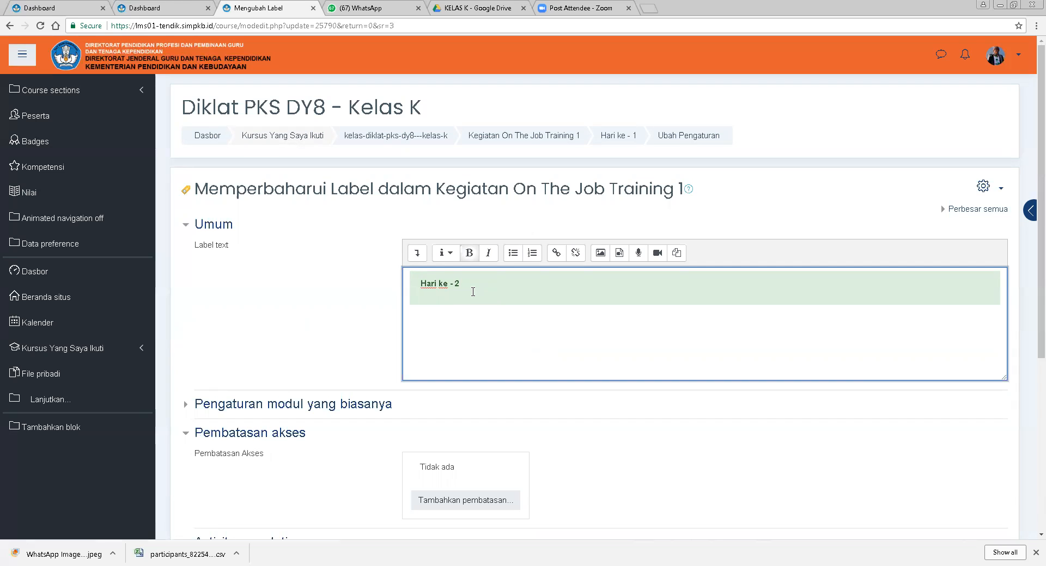
double_click(457, 284)
type("1")
scroll(507, 300, "down", 5)
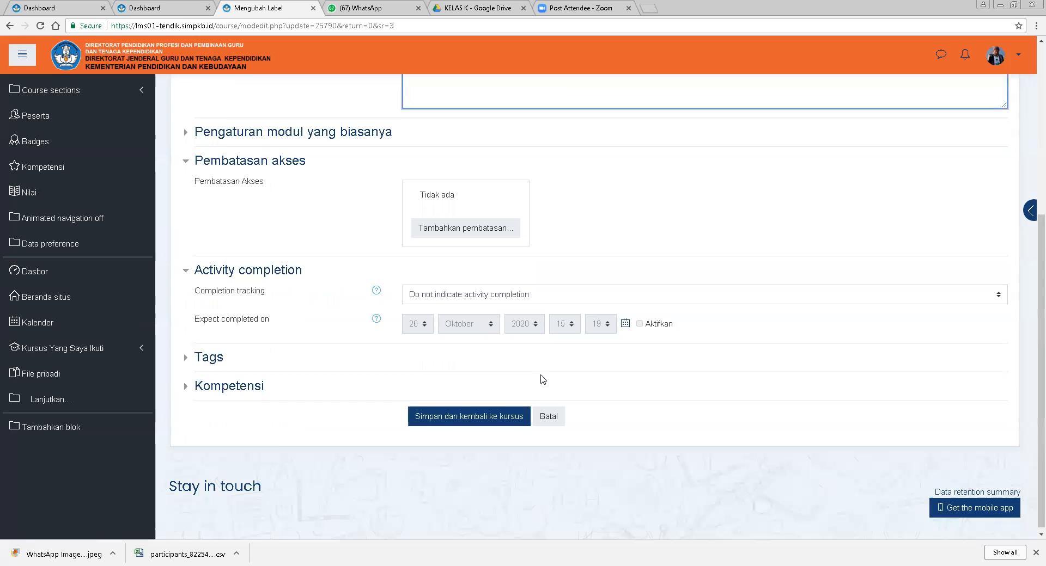
left_click(443, 411)
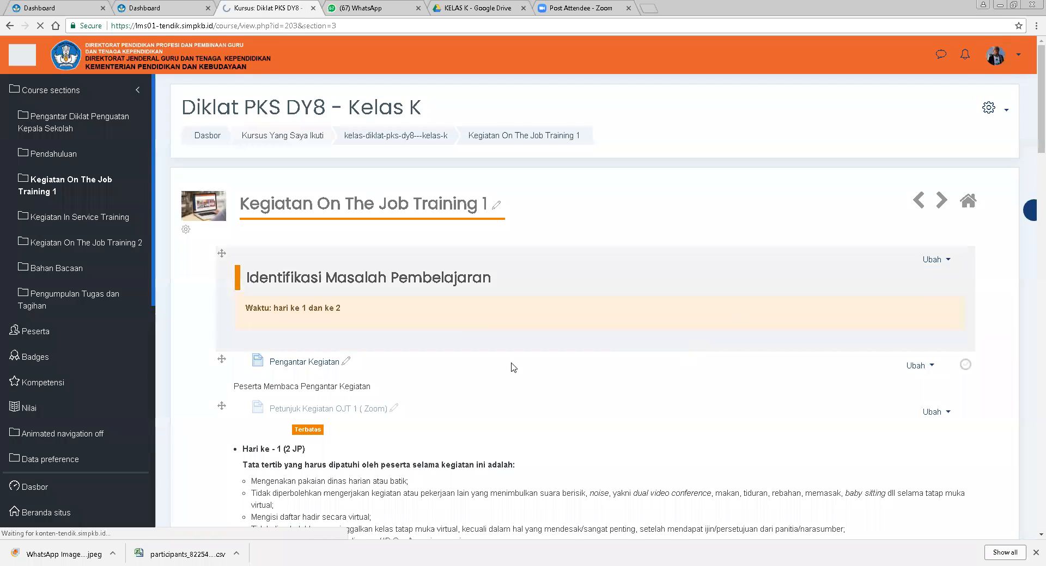
Open the edit settings of the Langkah Mengidentifikasi Masalah Pembelajaran lesson.
scroll(517, 311, "down", 3)
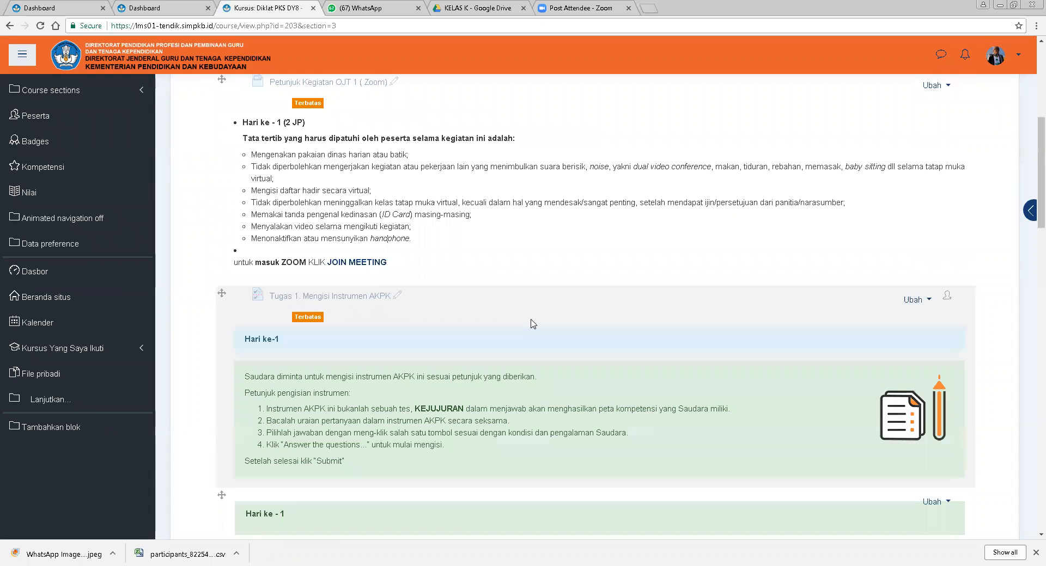
scroll(536, 321, "down", 1)
scroll(536, 321, "down", 4)
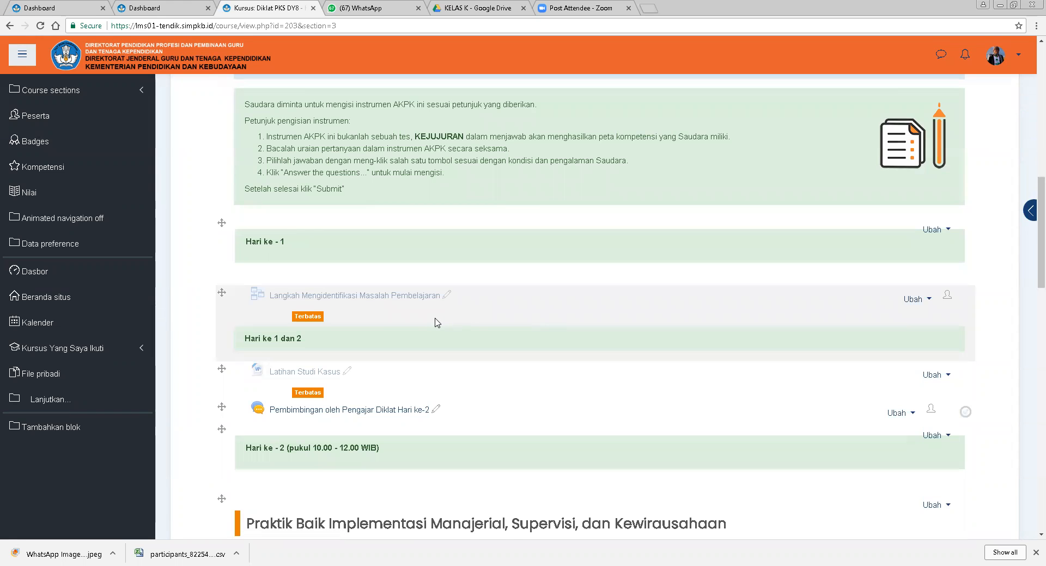
left_click(914, 300)
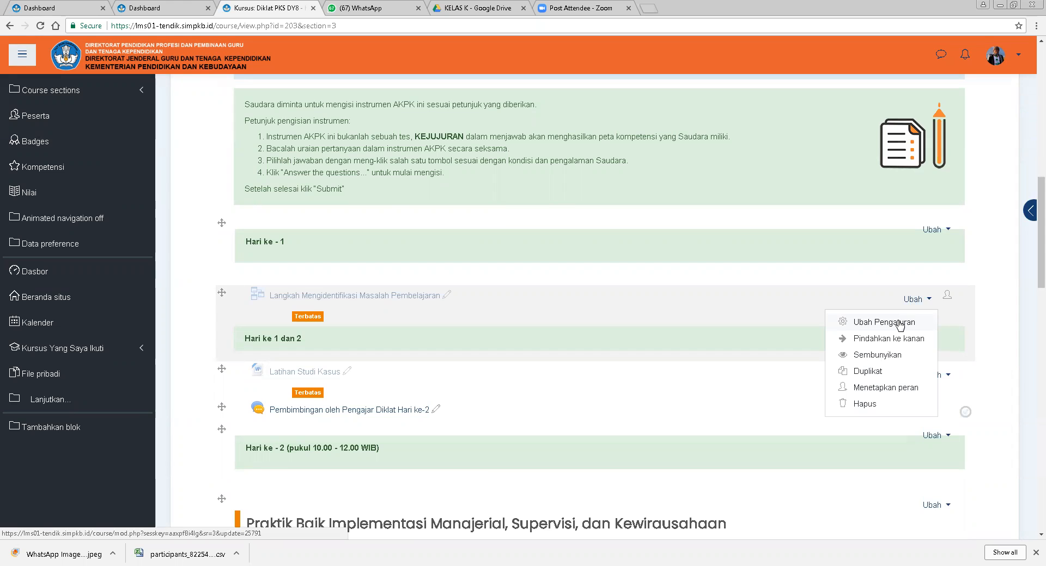
left_click(900, 323)
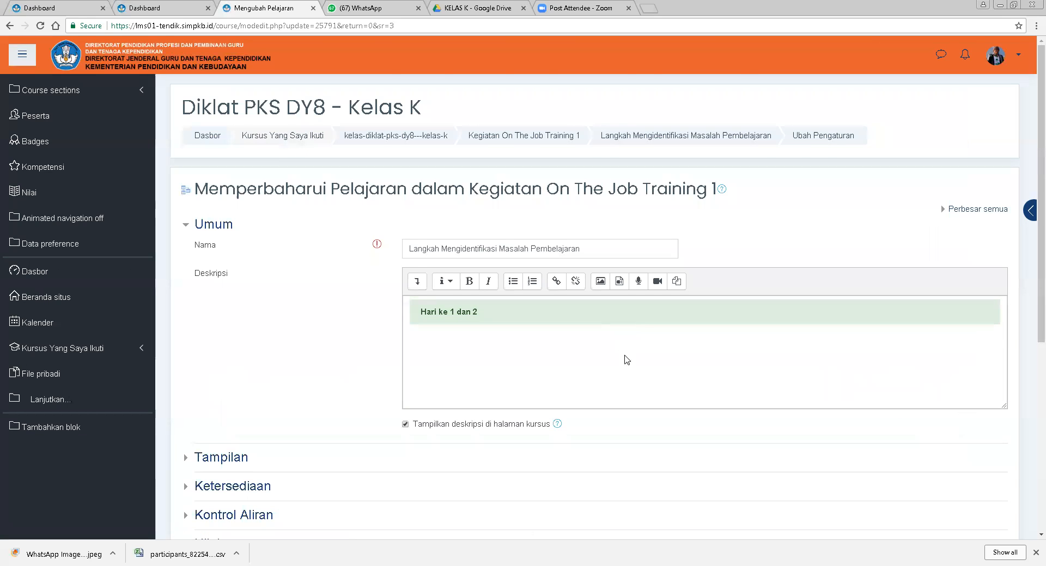
Review the lesson's settings form and its Hari ke 1 dan 2 description.
scroll(624, 355, "down", 3)
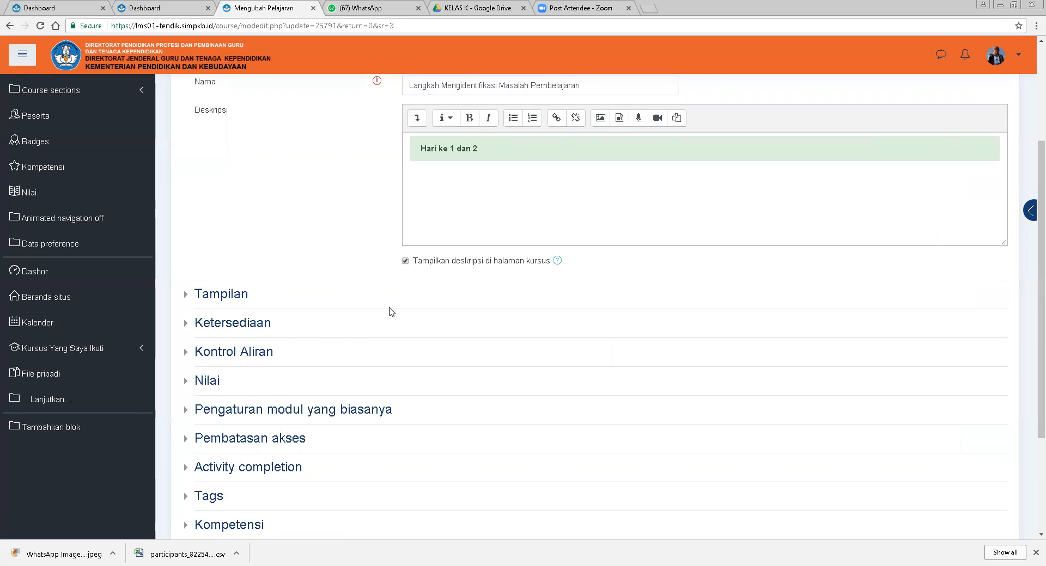
scroll(502, 303, "up", 3)
scroll(521, 356, "down", 1)
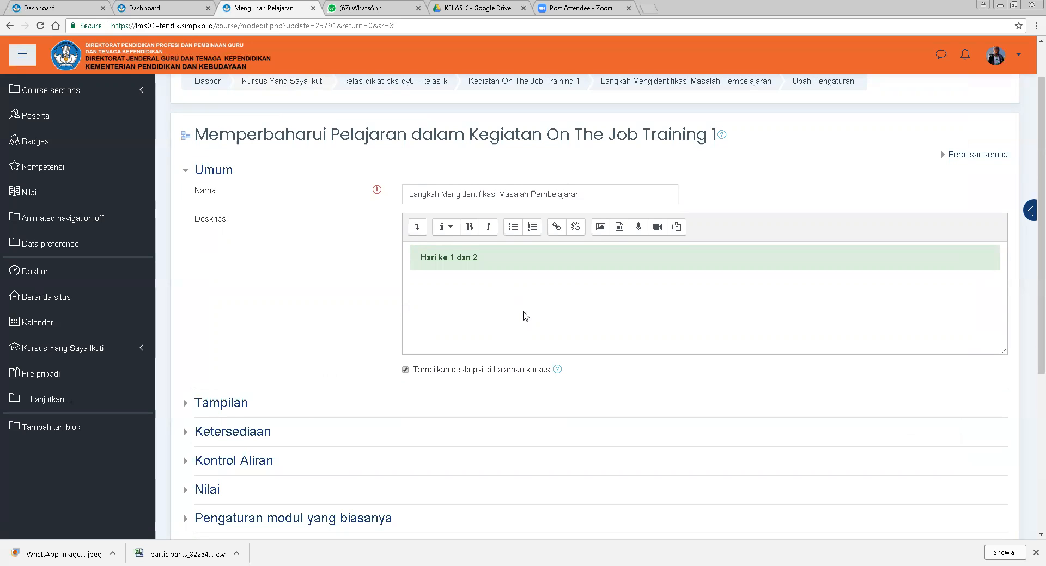
scroll(523, 310, "down", 2)
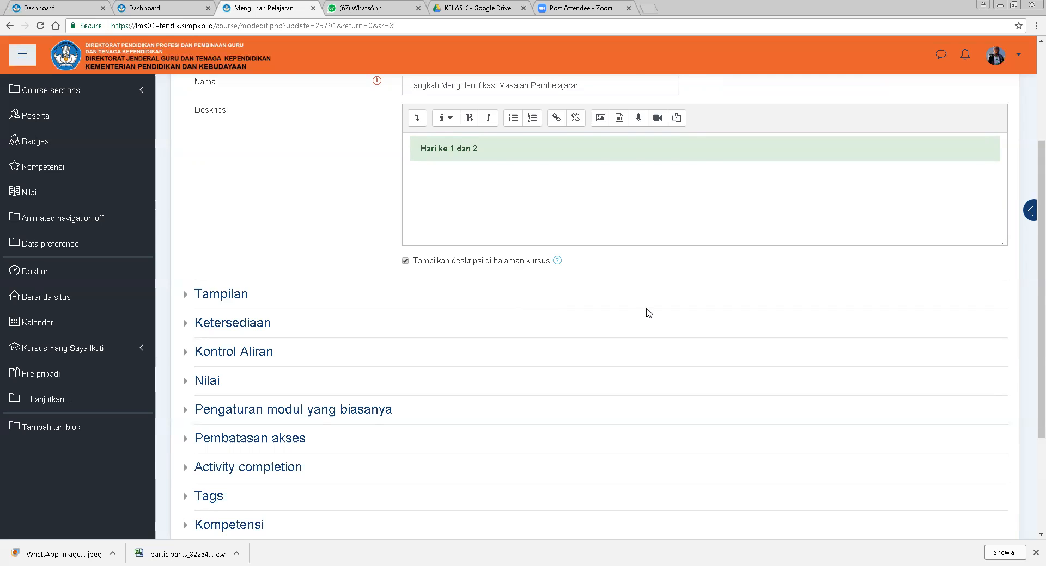
scroll(644, 308, "up", 3)
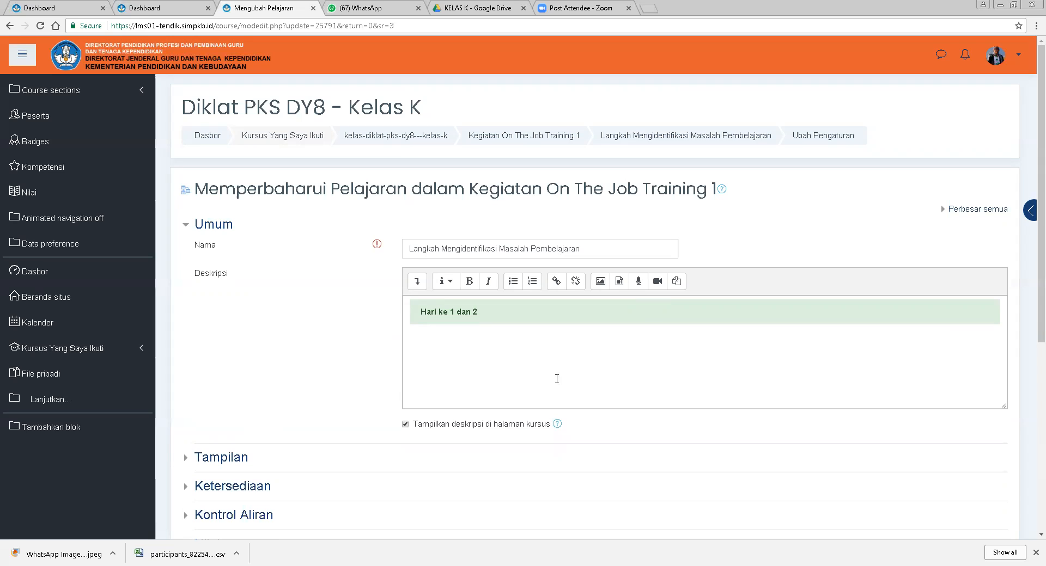
left_click(485, 350)
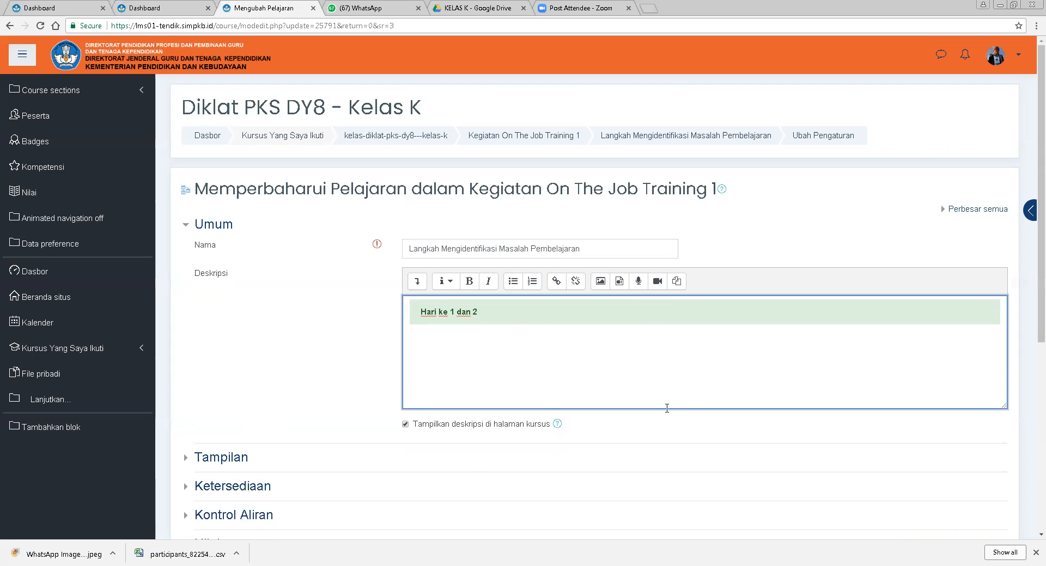
scroll(667, 408, "down", 2)
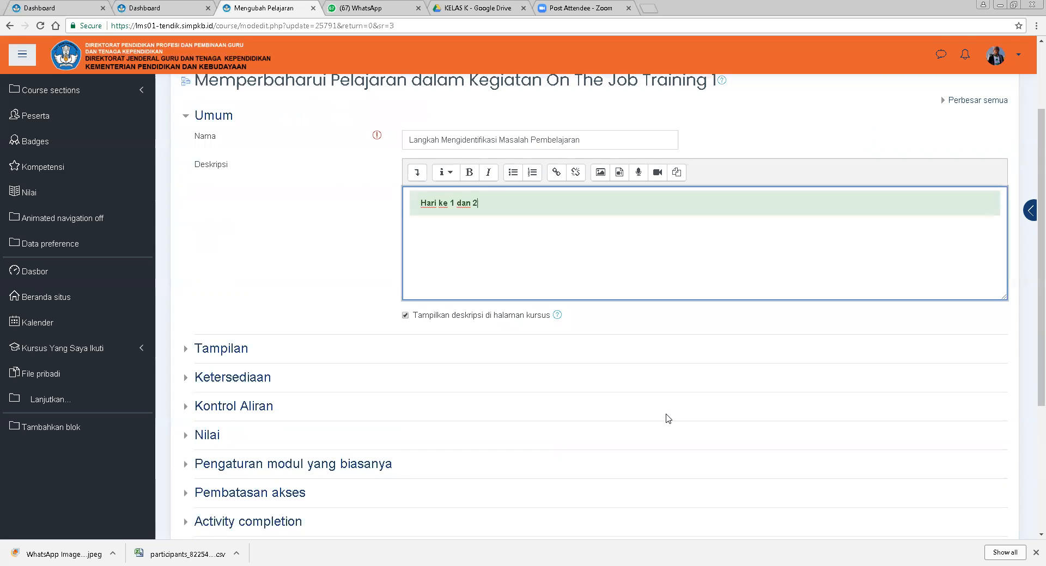
Expand the lesson's Pembatasan akses and Tags sections and open the tag suggestion list.
scroll(435, 407, "down", 2)
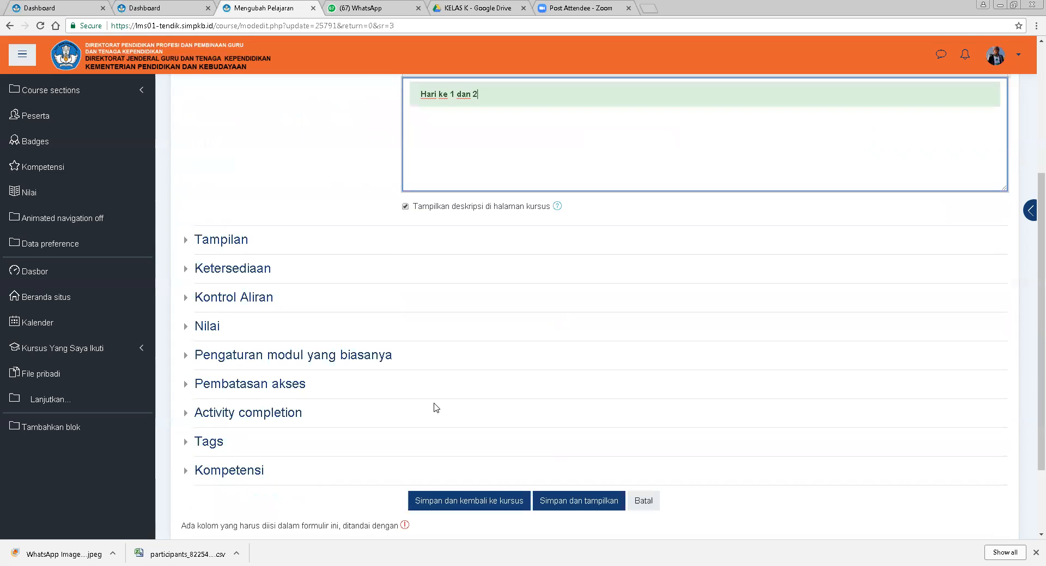
left_click(243, 388)
scroll(749, 386, "down", 1)
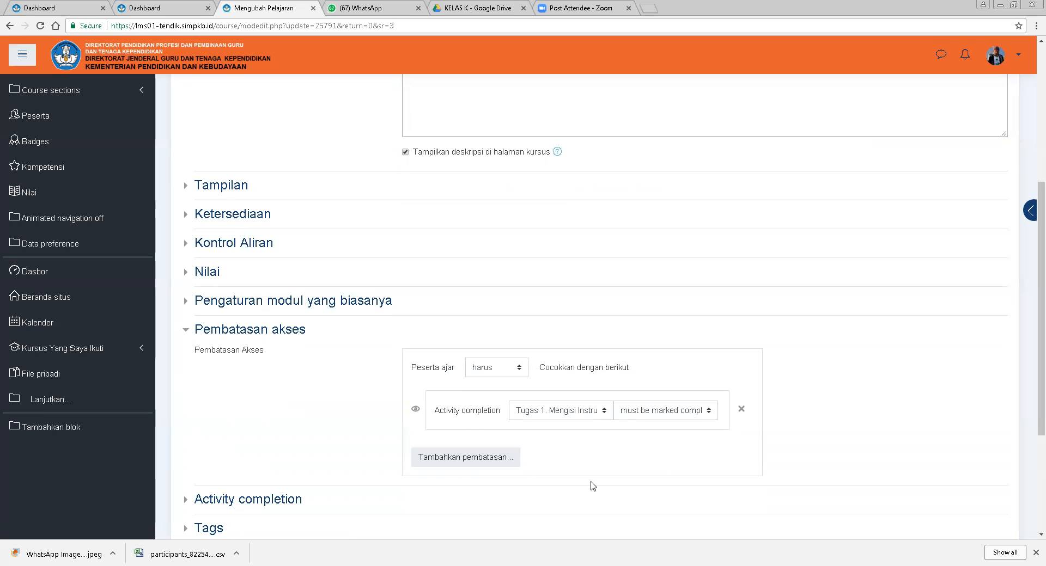
scroll(368, 461, "down", 2)
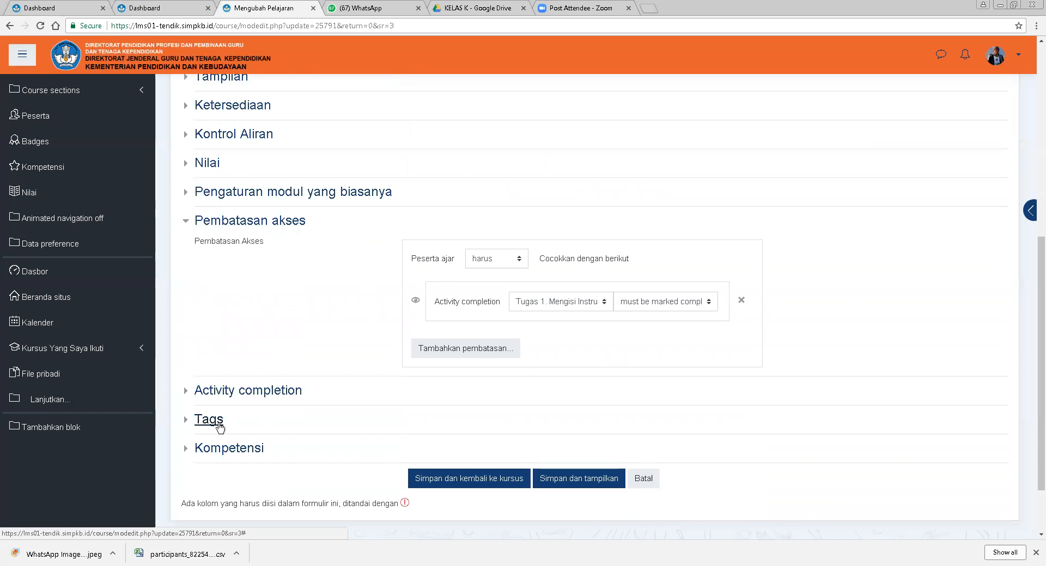
left_click(219, 426)
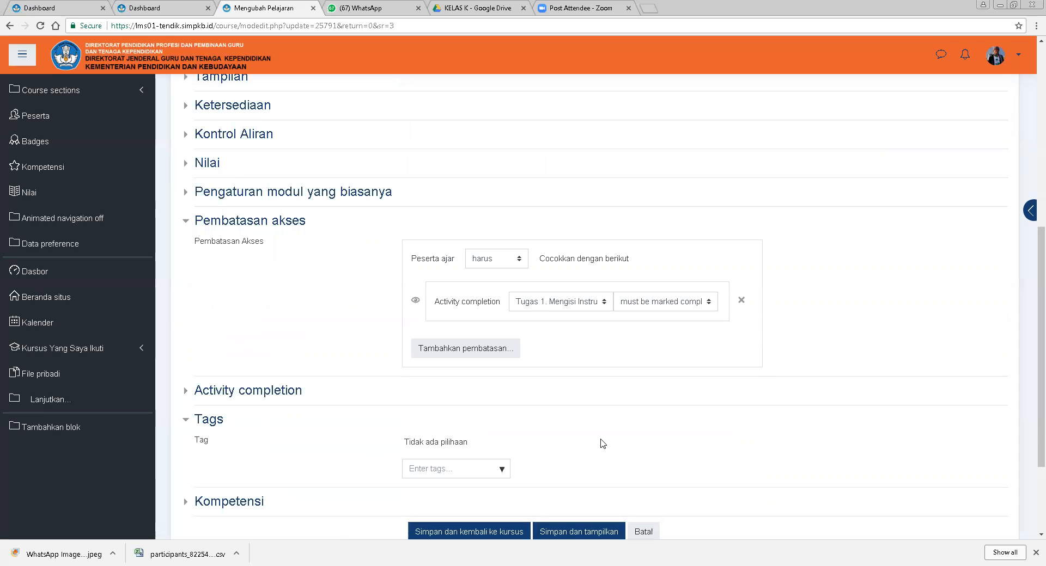
left_click(505, 471)
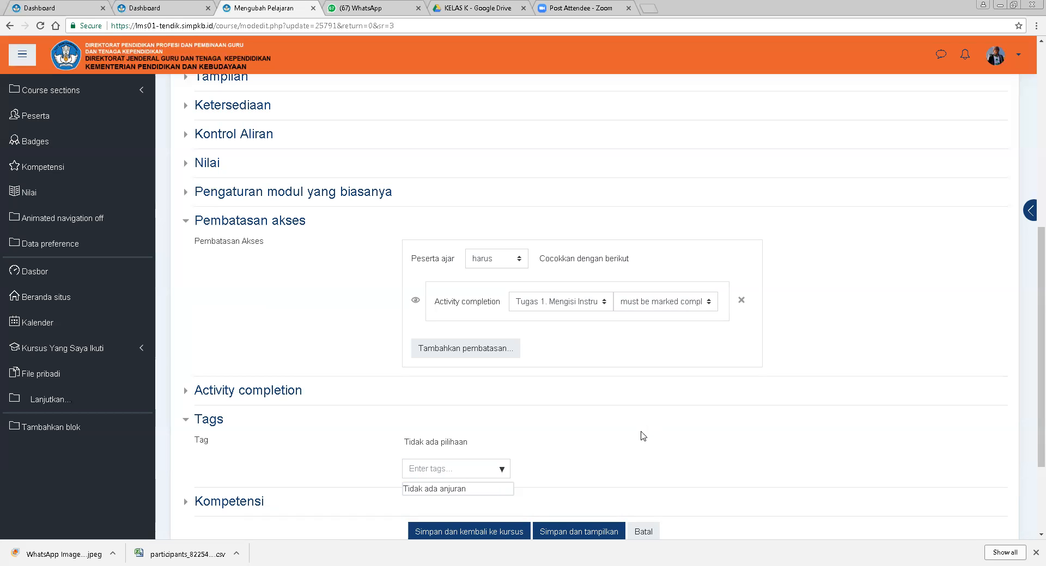
Expand the Nilai section and set Re-takes allowed to Ya.
scroll(361, 329, "up", 2)
scroll(349, 335, "down", 5)
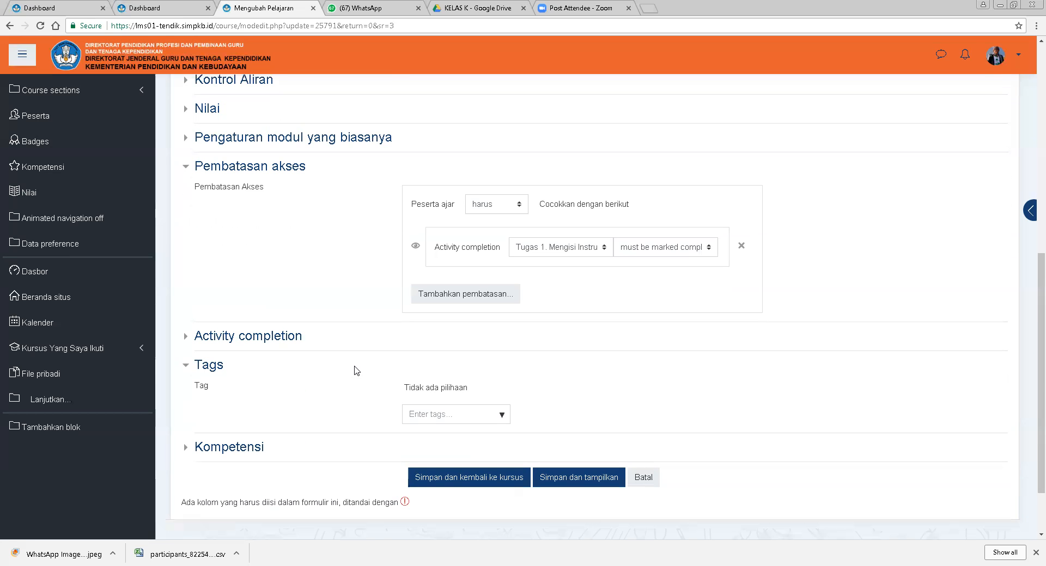
scroll(291, 336, "up", 1)
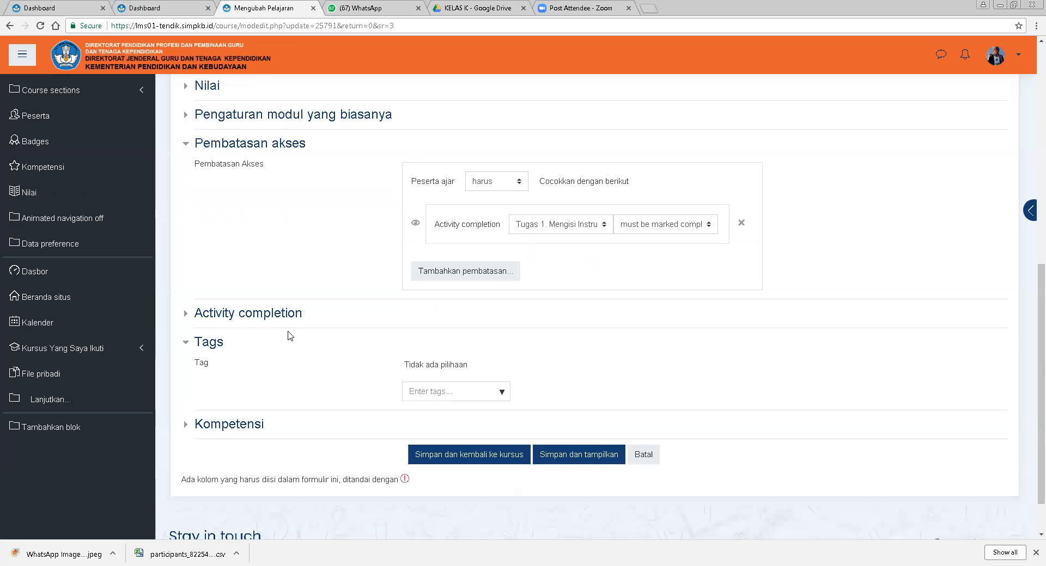
scroll(346, 366, "up", 4)
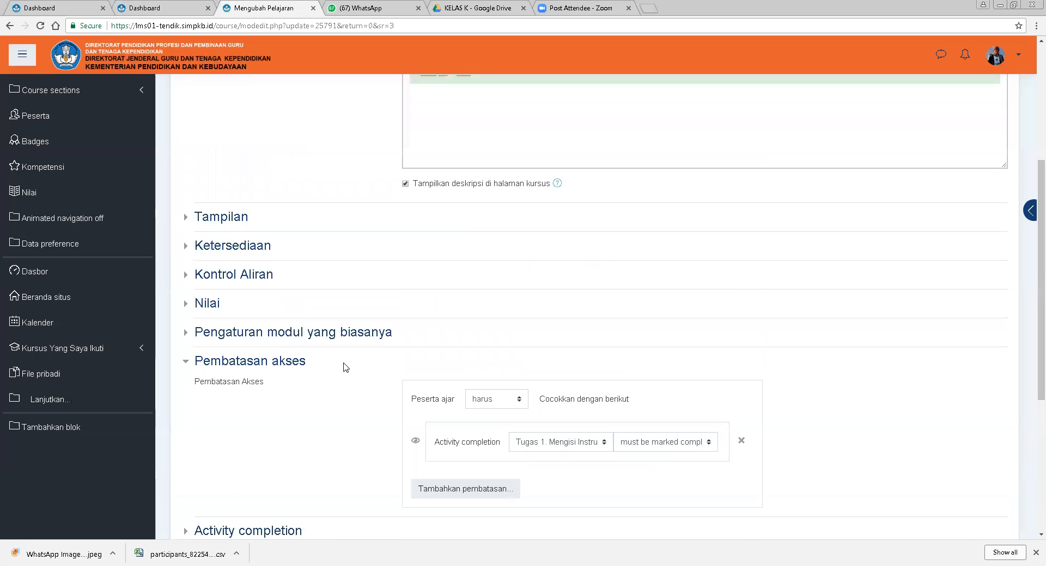
scroll(348, 375, "down", 5)
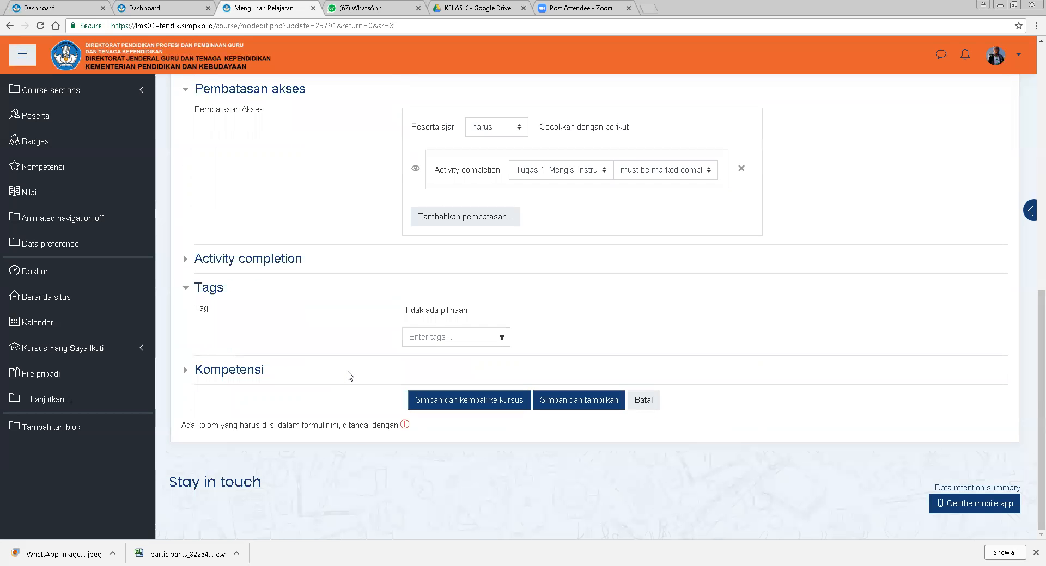
scroll(370, 343, "up", 1)
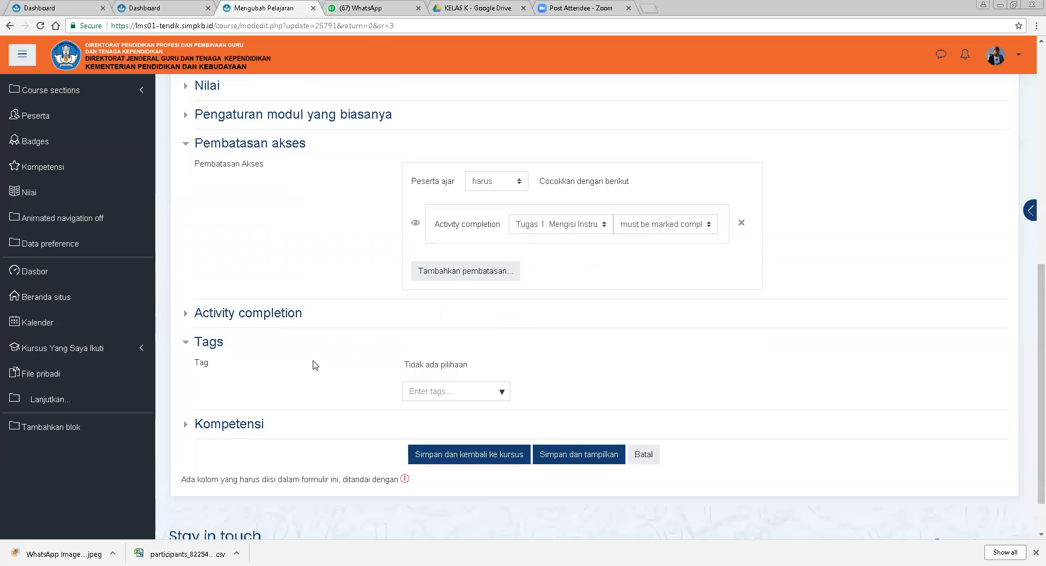
scroll(313, 365, "up", 3)
left_click(207, 250)
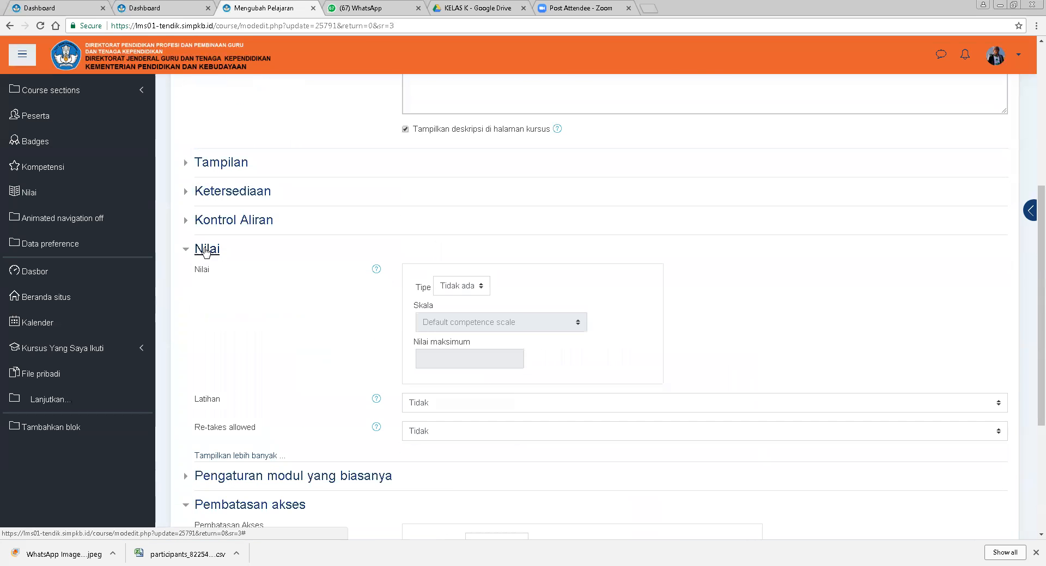
scroll(554, 423, "down", 2)
scroll(271, 287, "up", 3)
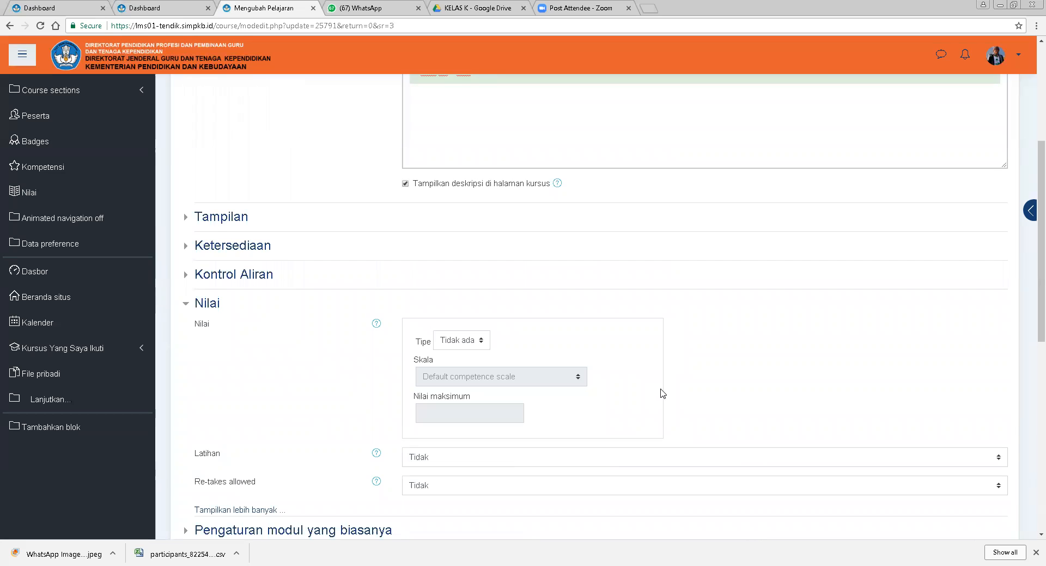
scroll(662, 394, "down", 1)
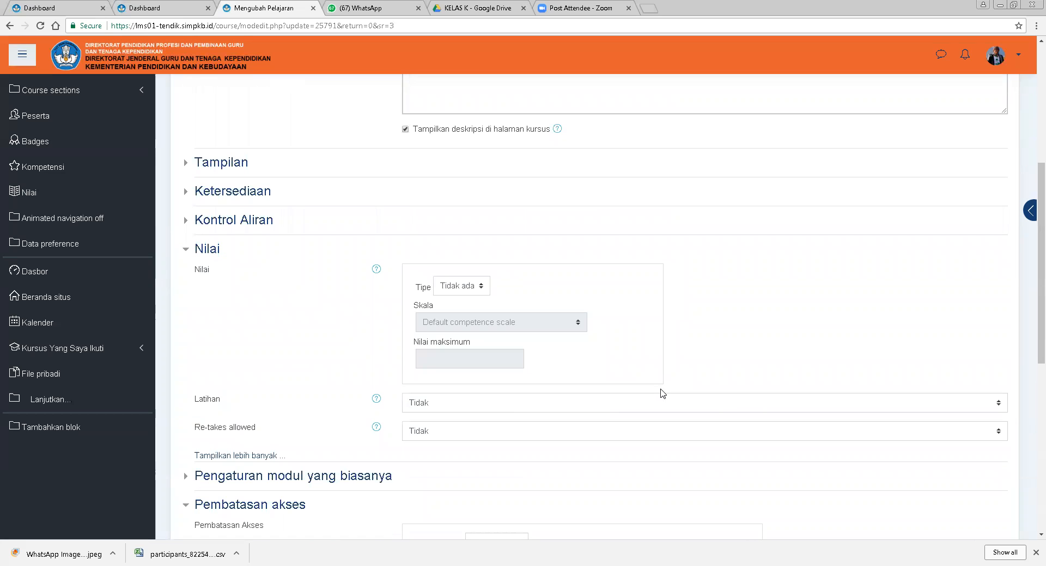
left_click(443, 431)
left_click(432, 468)
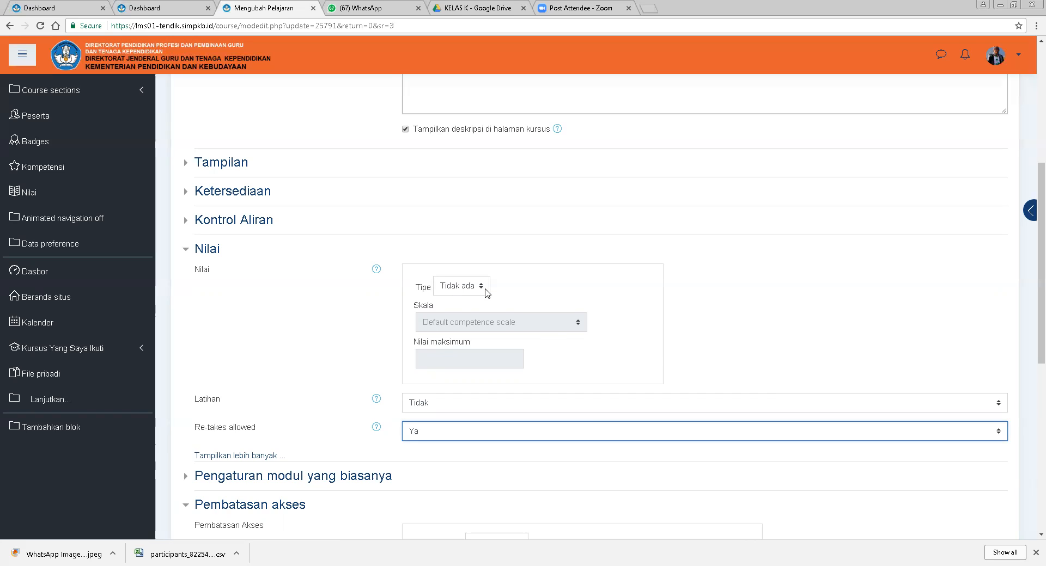
Expand Activity completion, unlock the completion options and require students to reach the end of the lesson page.
scroll(685, 352, "down", 2)
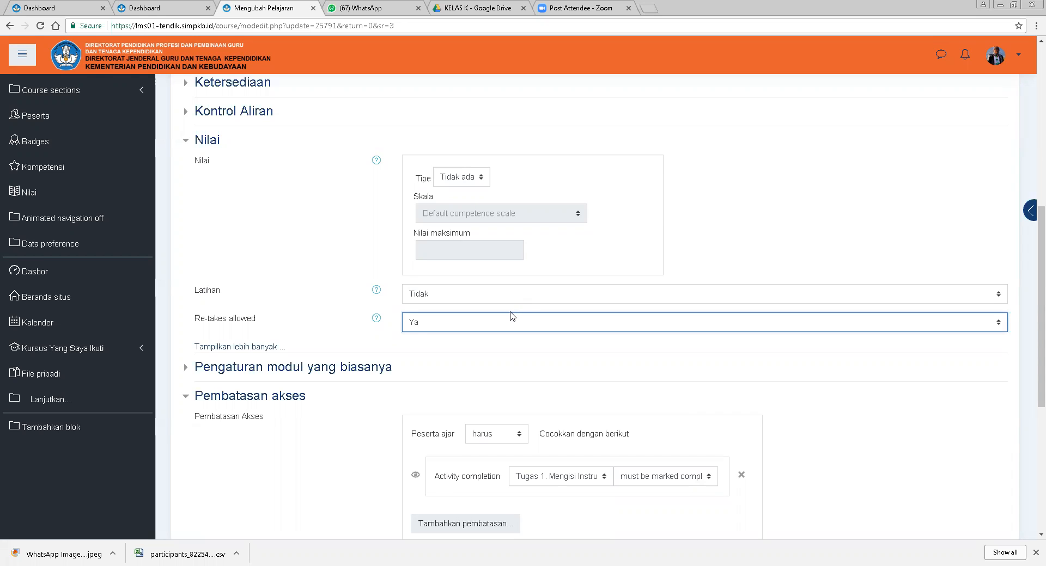
scroll(513, 315, "up", 3)
scroll(367, 322, "down", 3)
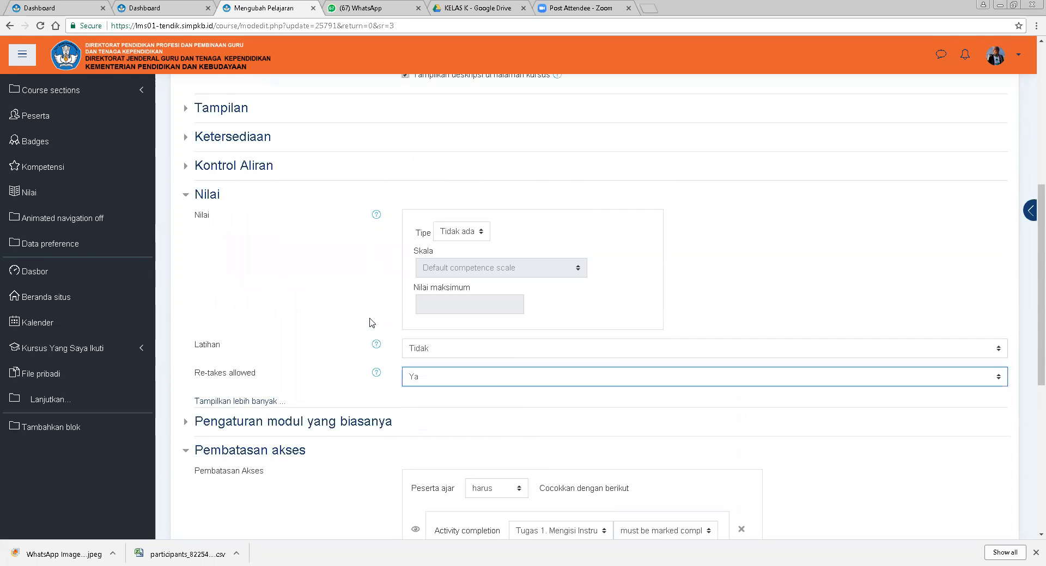
scroll(278, 381, "down", 2)
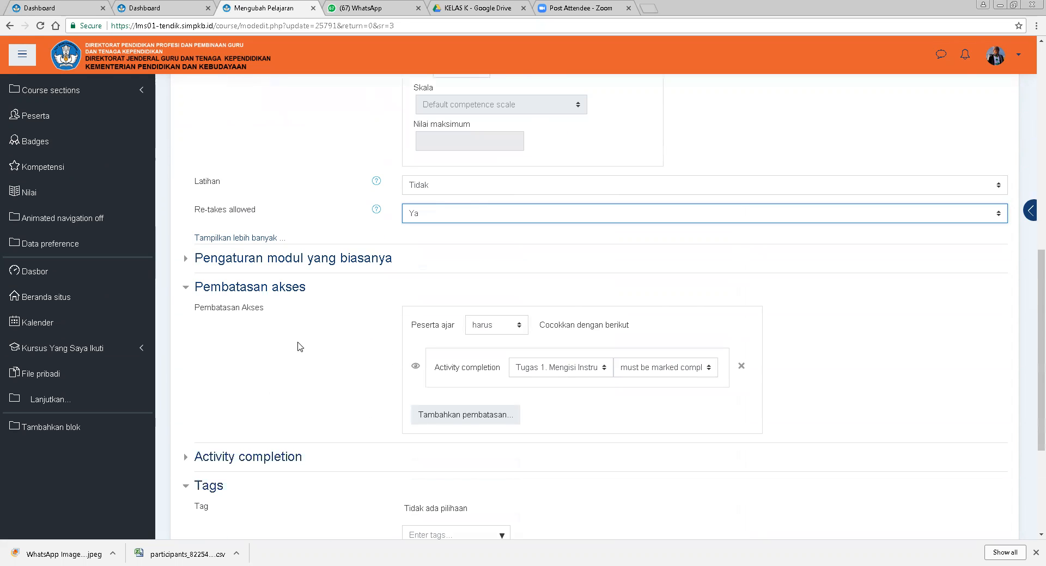
scroll(270, 408, "down", 1)
left_click(270, 403)
scroll(581, 414, "down", 3)
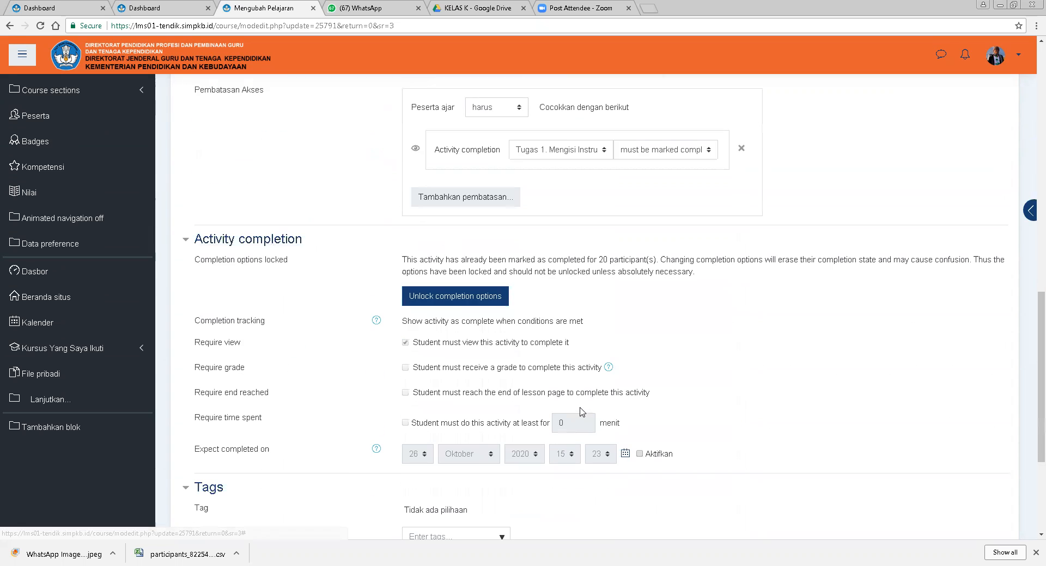
scroll(717, 345, "down", 1)
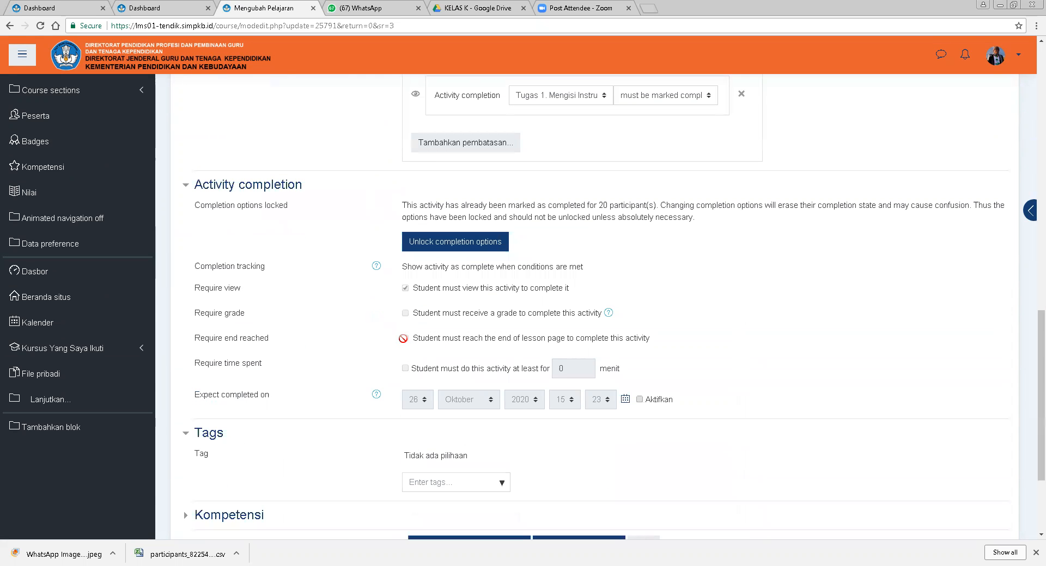
left_click(447, 246)
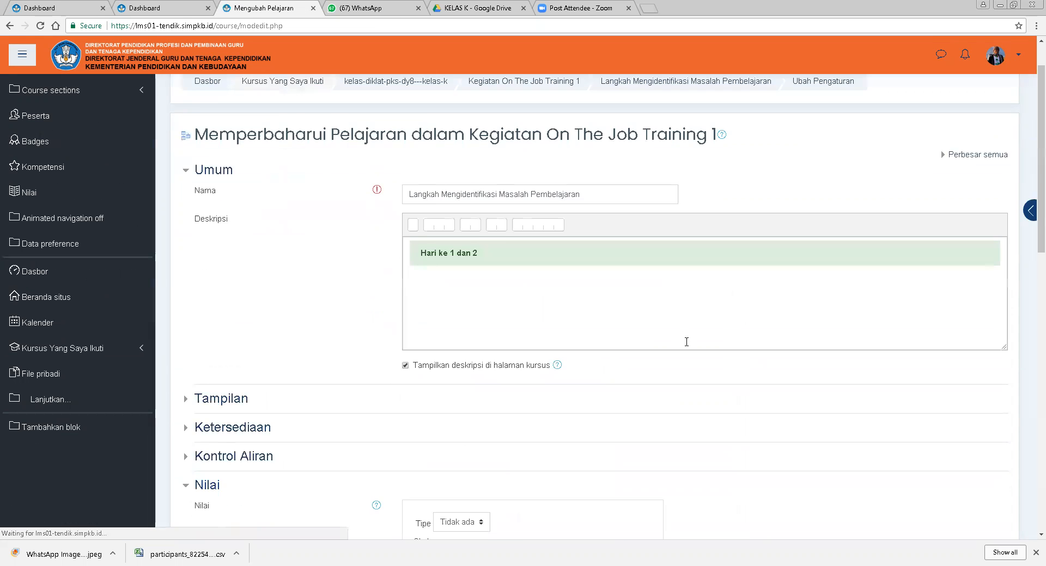
scroll(667, 374, "down", 15)
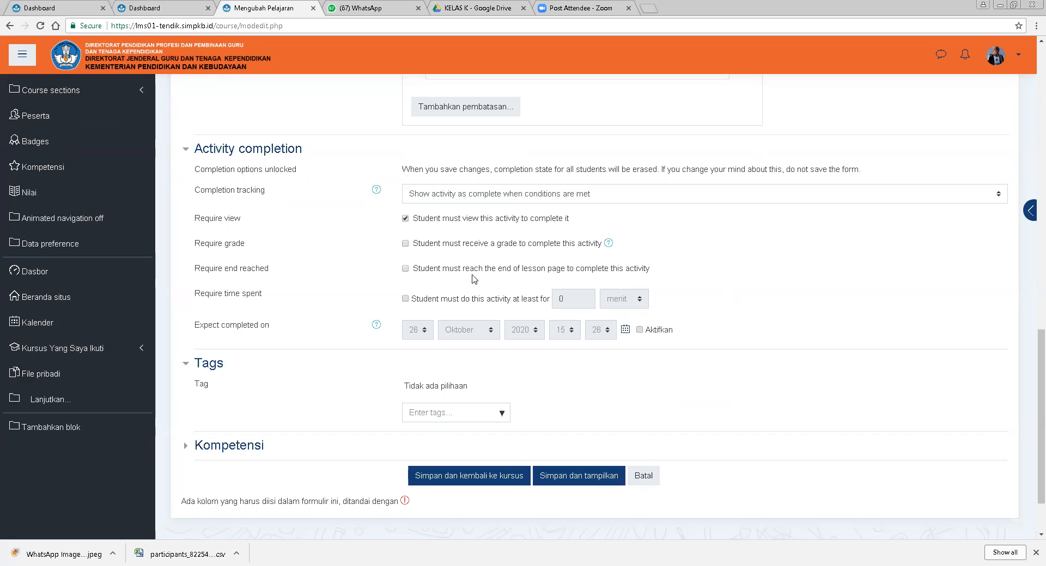
left_click(405, 269)
scroll(553, 240, "up", 5)
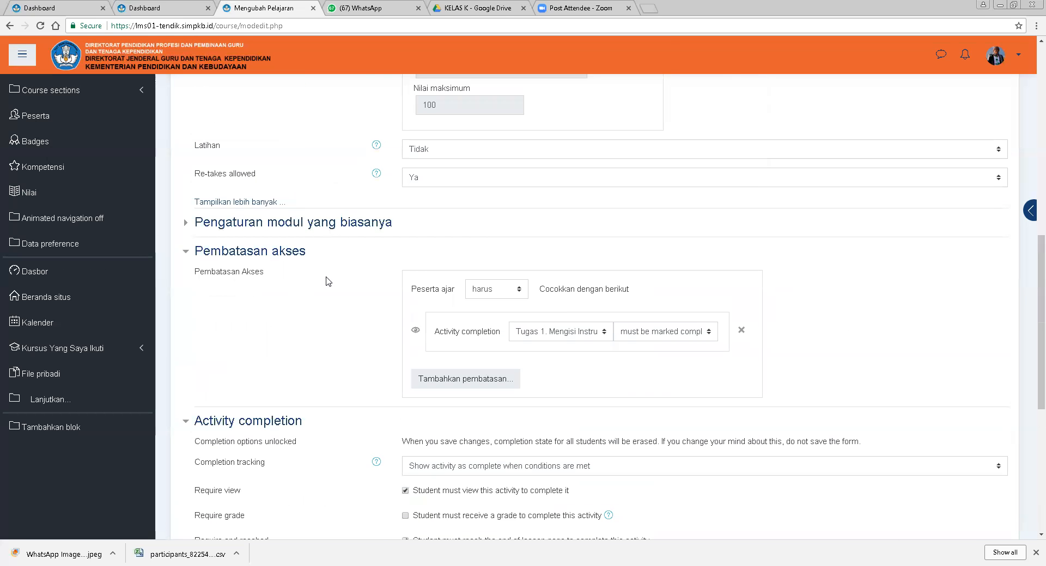
Review the grade type, access restriction and activity completion settings of the lesson.
scroll(300, 387, "down", 4)
scroll(385, 239, "up", 4)
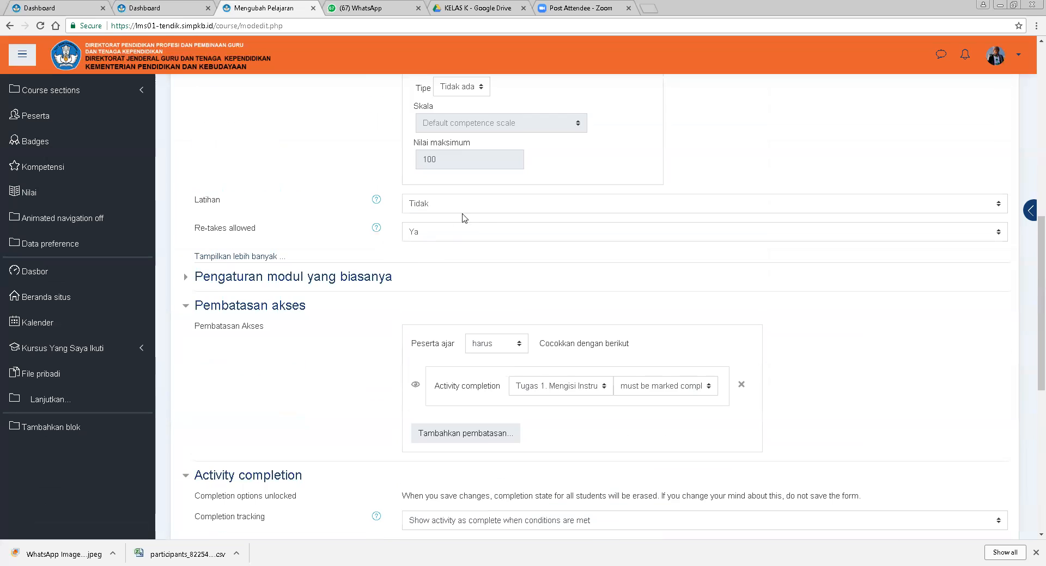
scroll(479, 245, "up", 4)
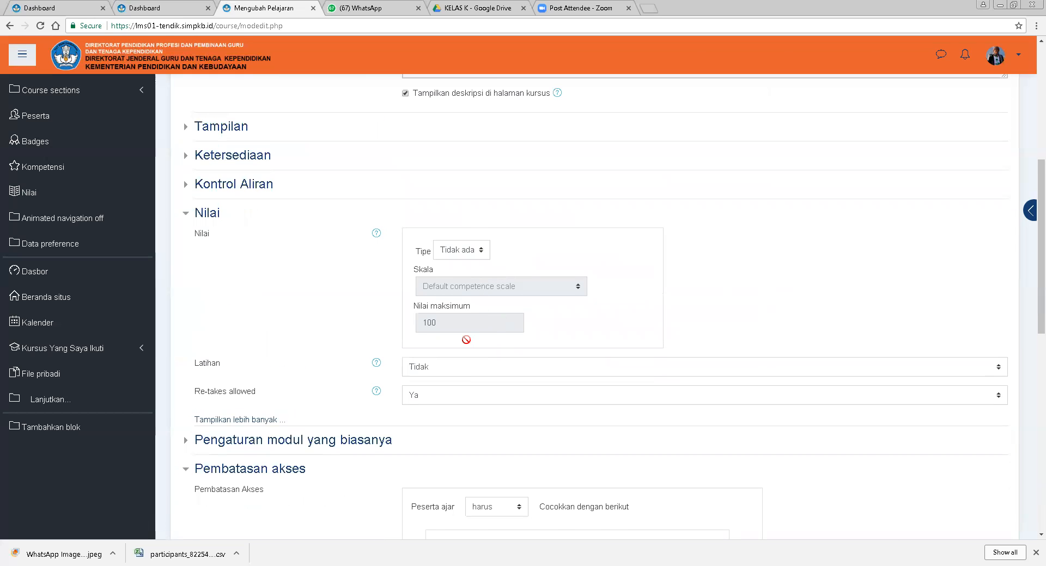
scroll(464, 342, "up", 1)
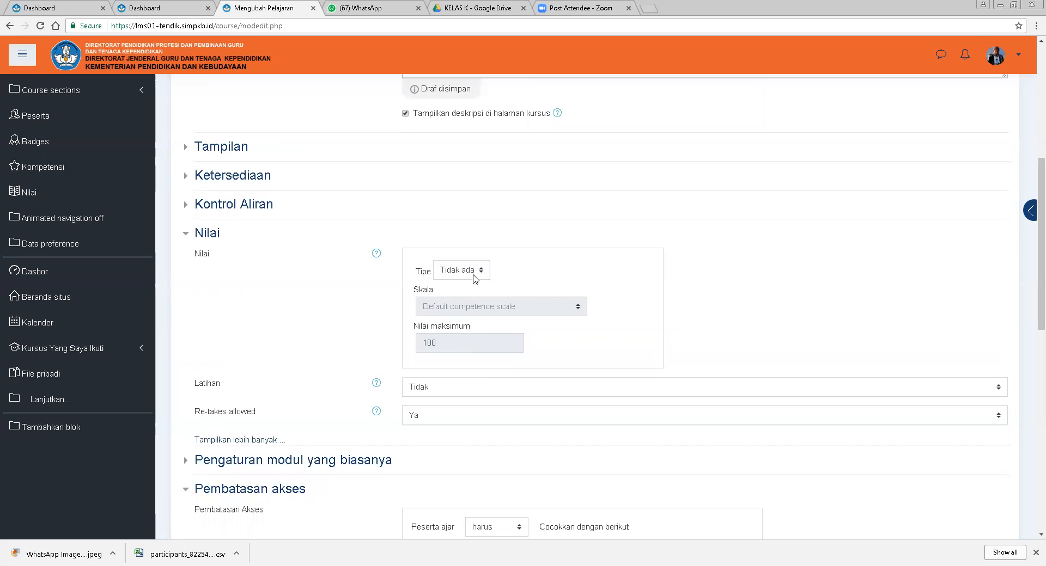
left_click(482, 253)
left_click(482, 253)
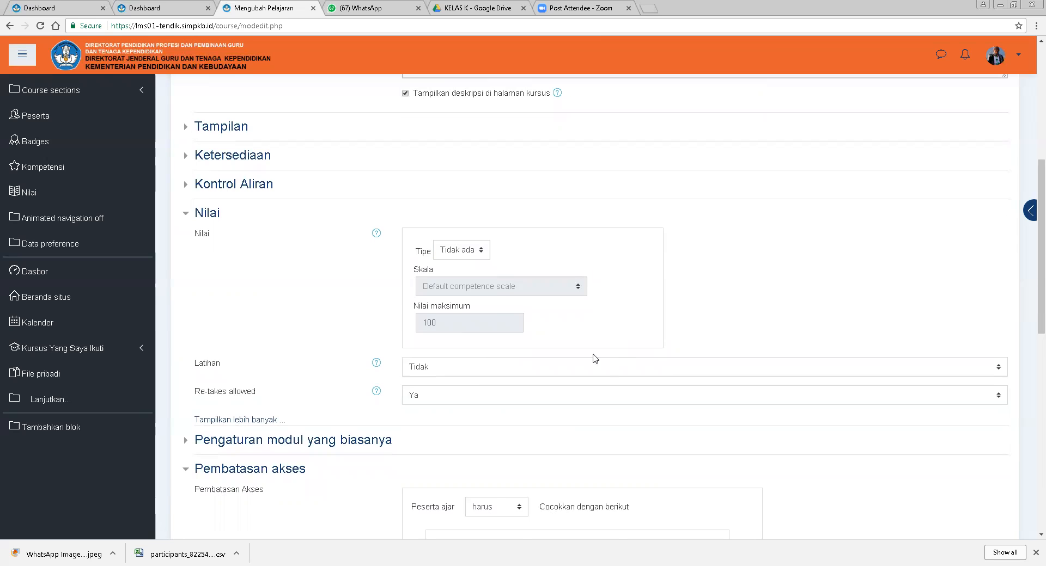
scroll(592, 357, "down", 4)
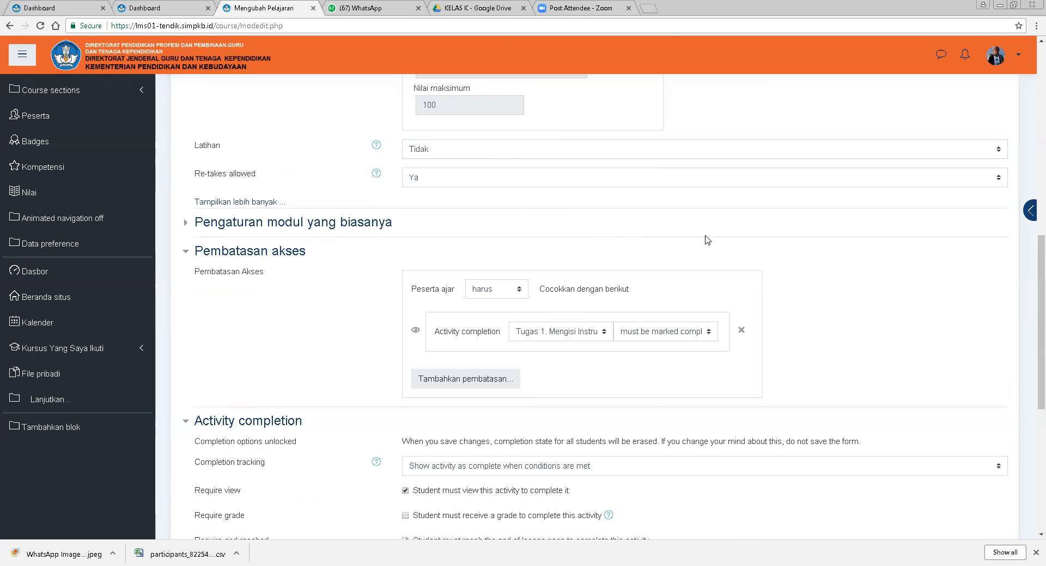
scroll(708, 248, "down", 3)
scroll(711, 252, "up", 2)
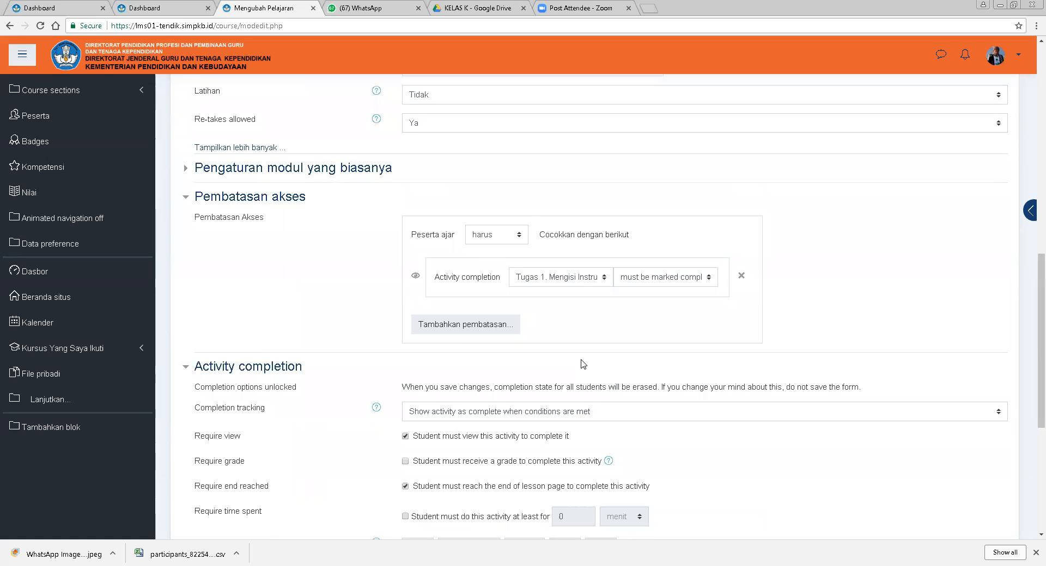
scroll(599, 366, "down", 3)
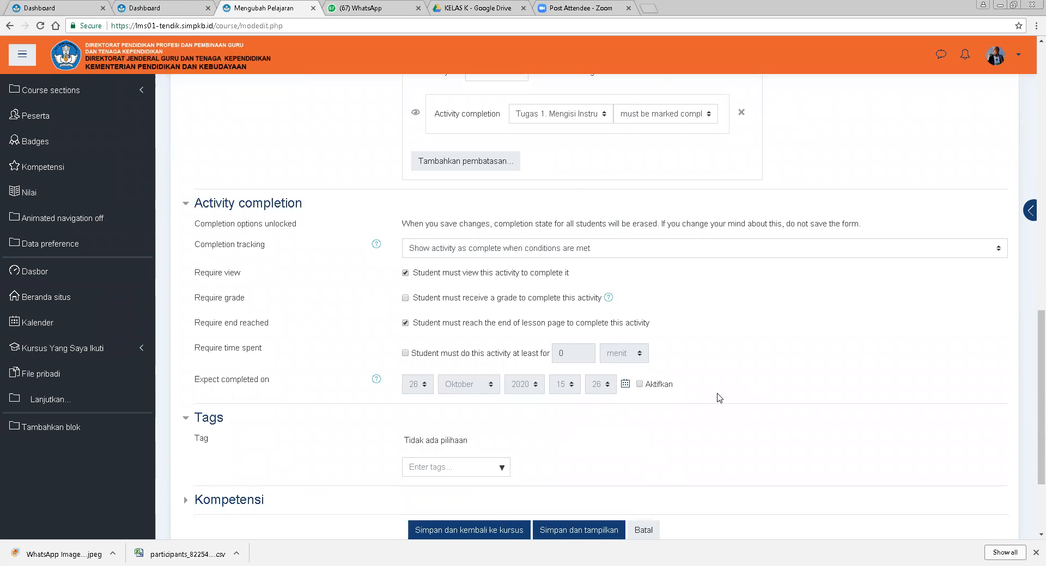
Try enabling Expect completed on with the day set to 27, then switch Aktifkan back off.
left_click(651, 385)
left_click(421, 391)
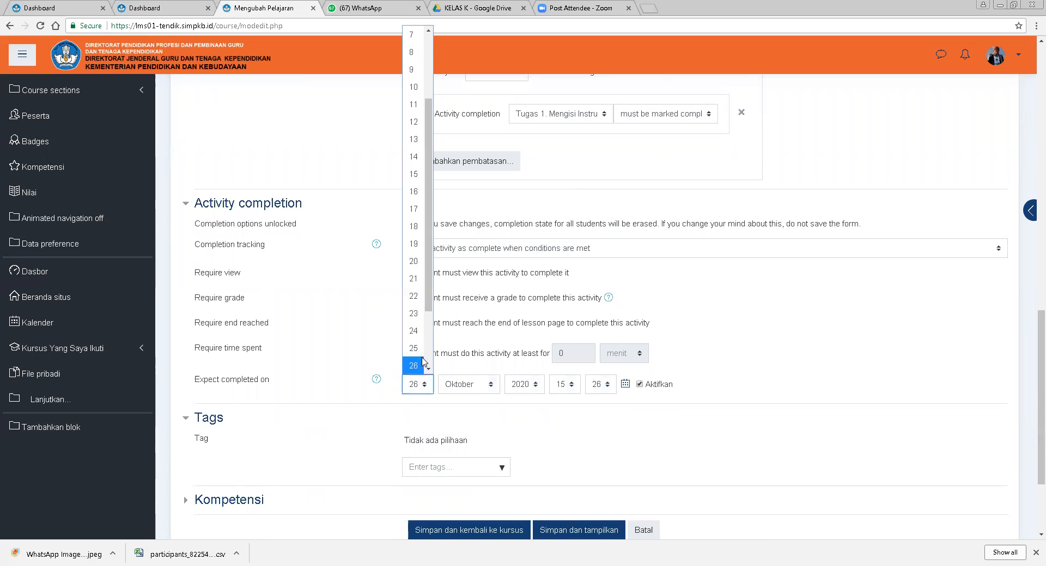
left_click_drag(429, 306, 428, 328)
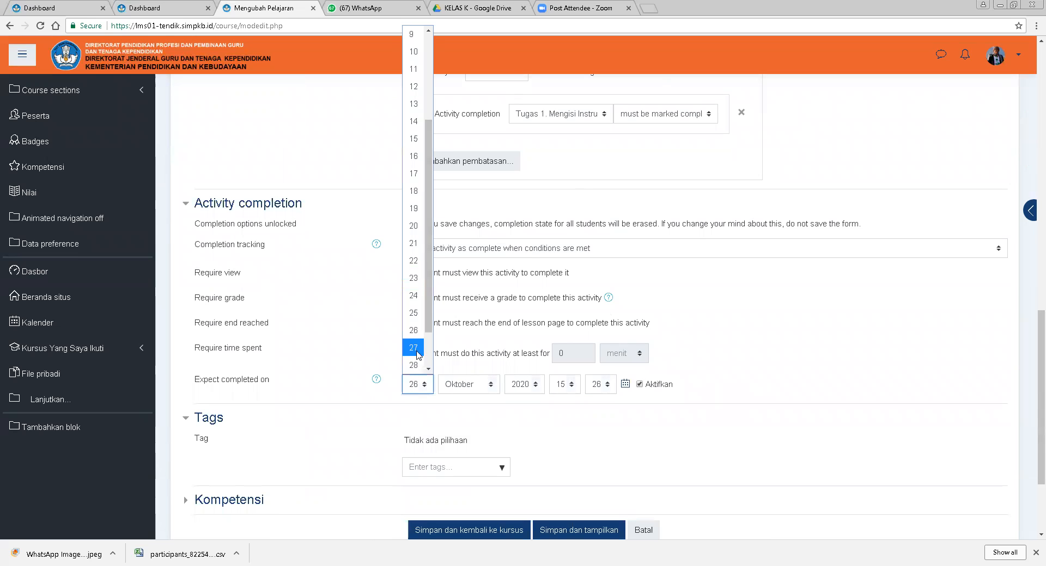
left_click(413, 348)
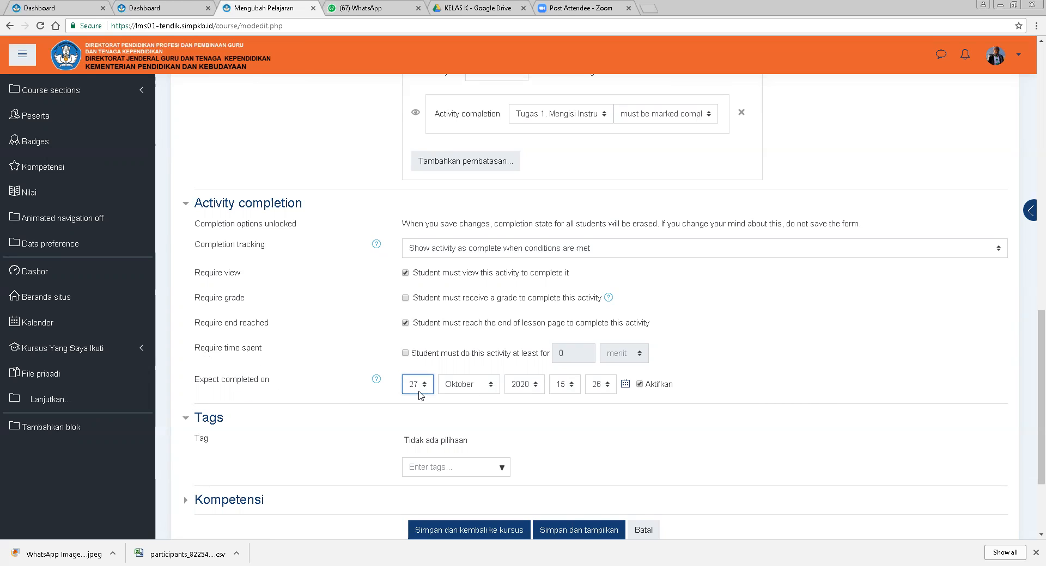
left_click(651, 386)
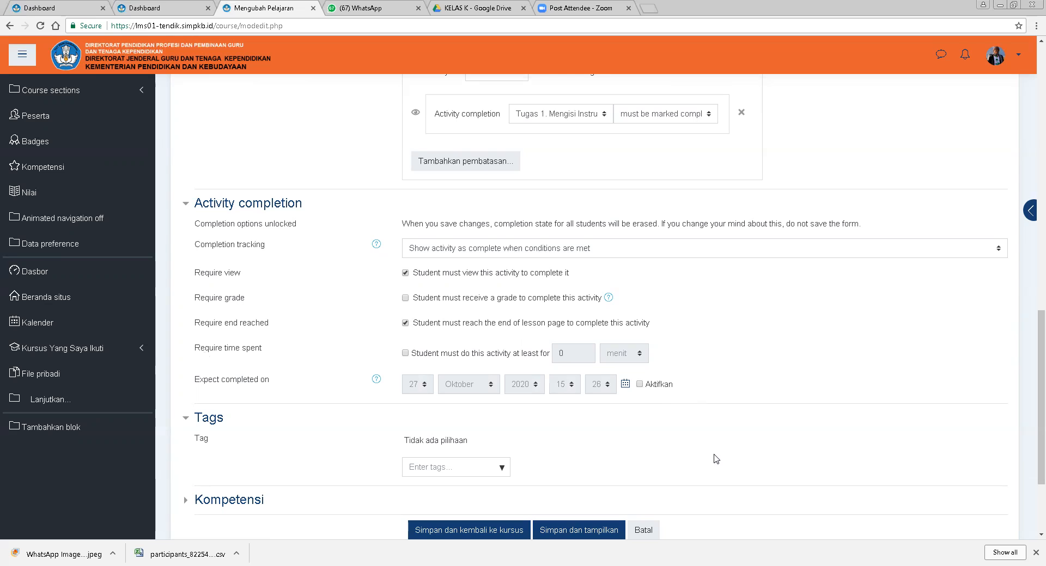
left_click(664, 386)
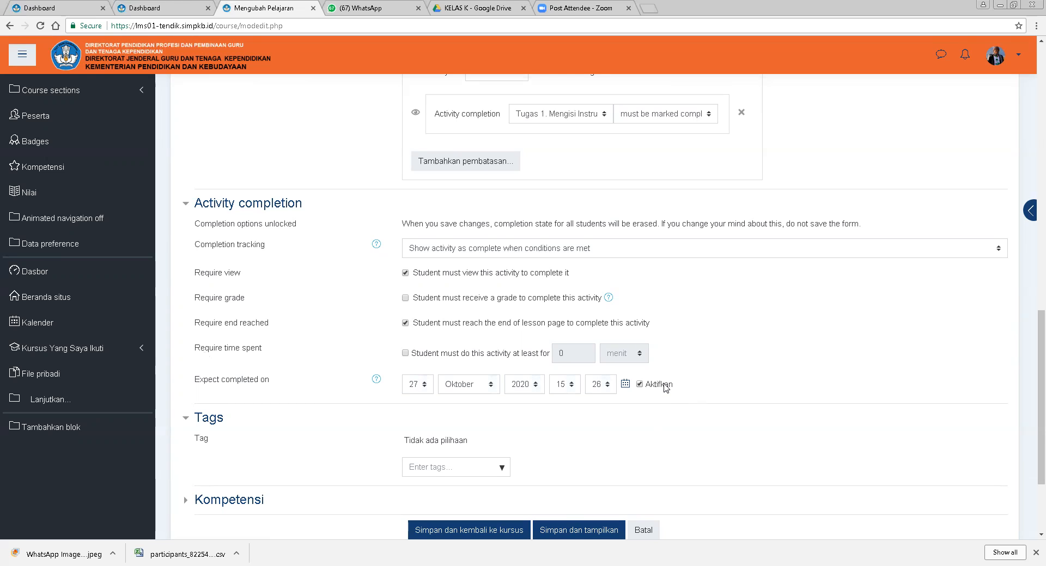
left_click(665, 386)
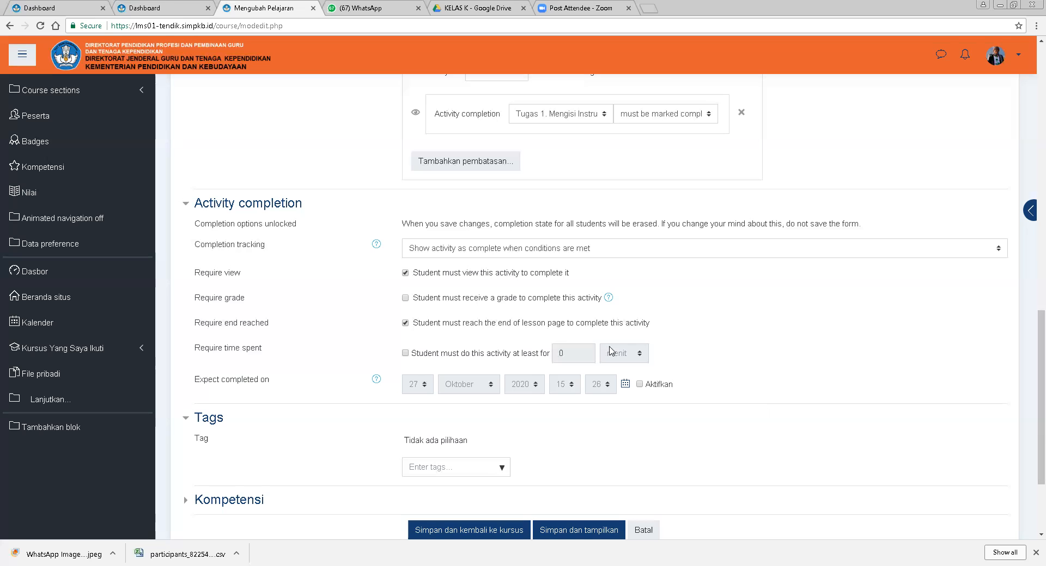
Save the lesson settings and return to the course page.
scroll(702, 388, "down", 2)
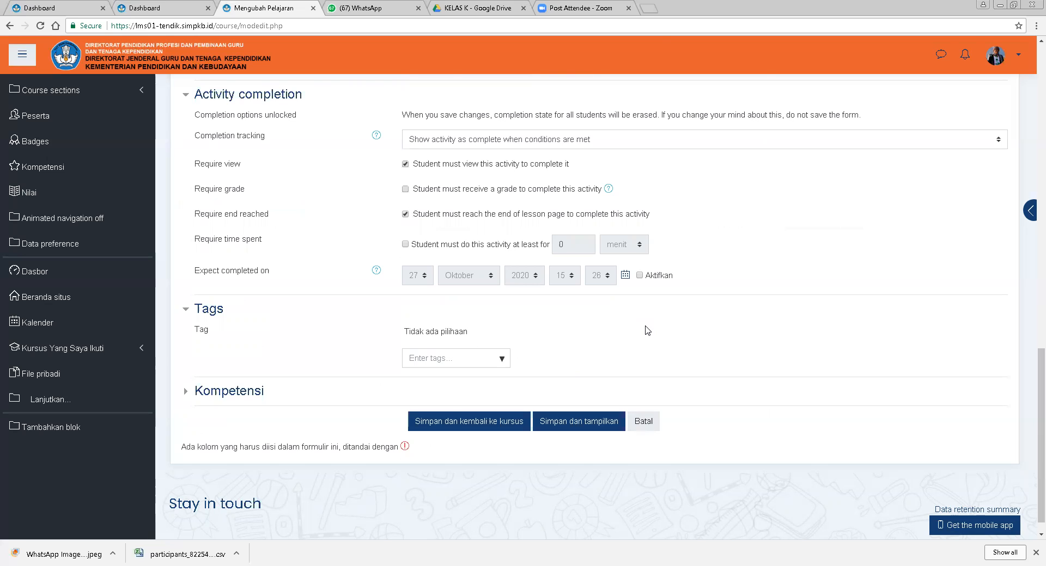
left_click(463, 432)
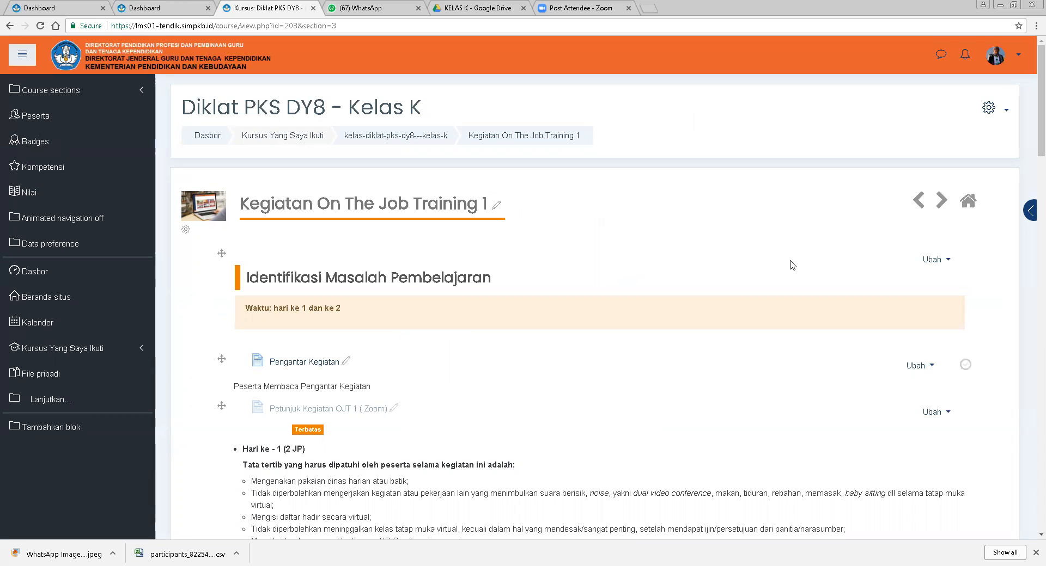
Open the Latihan Studi Kasus file settings, enter the description 'Peserta Mendownload/mengunduh file latihan studi kasus' and show it on the course page.
scroll(635, 440, "down", 4)
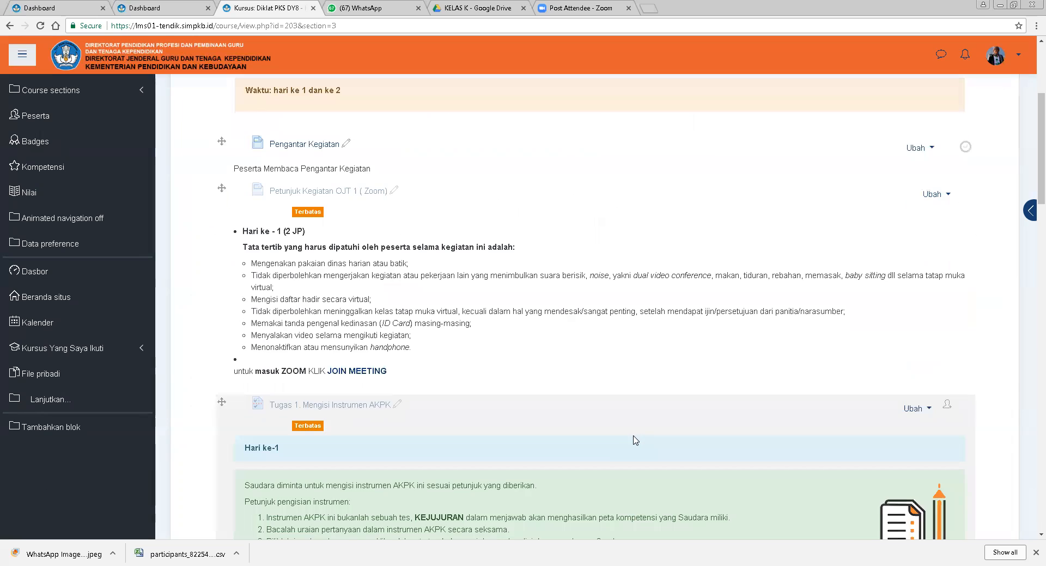
scroll(635, 440, "down", 7)
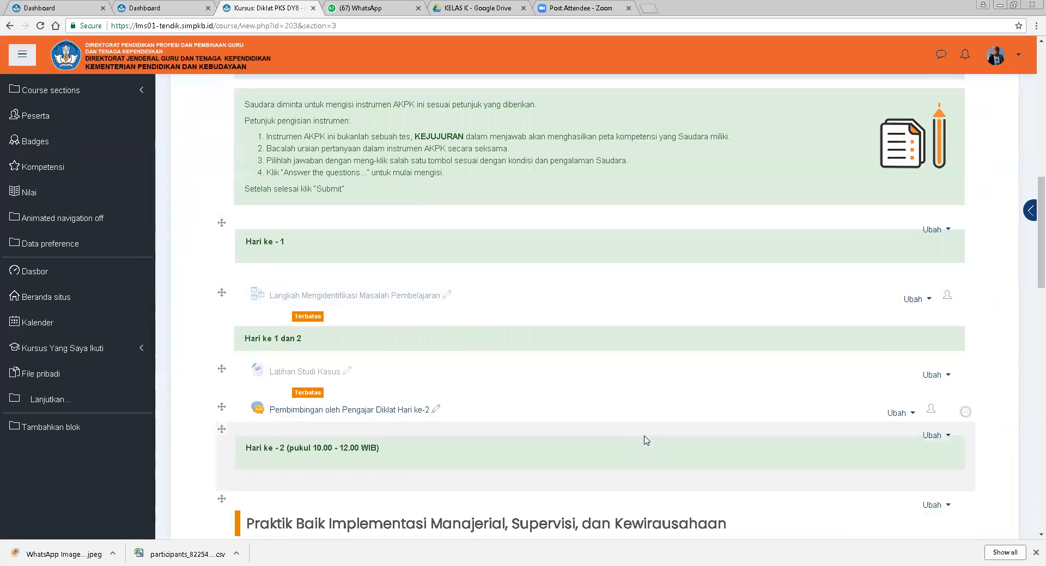
scroll(645, 440, "down", 1)
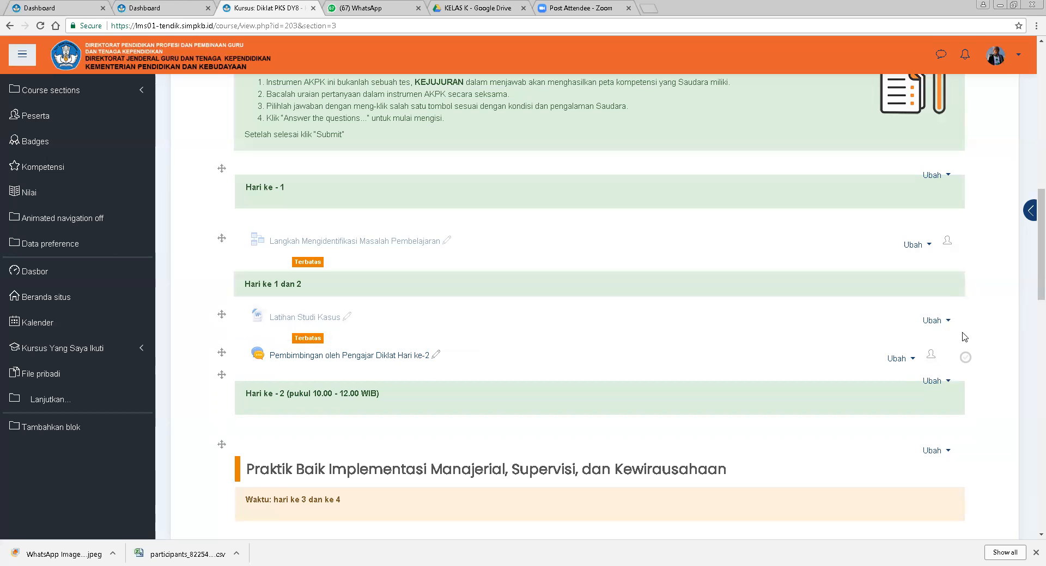
left_click(934, 321)
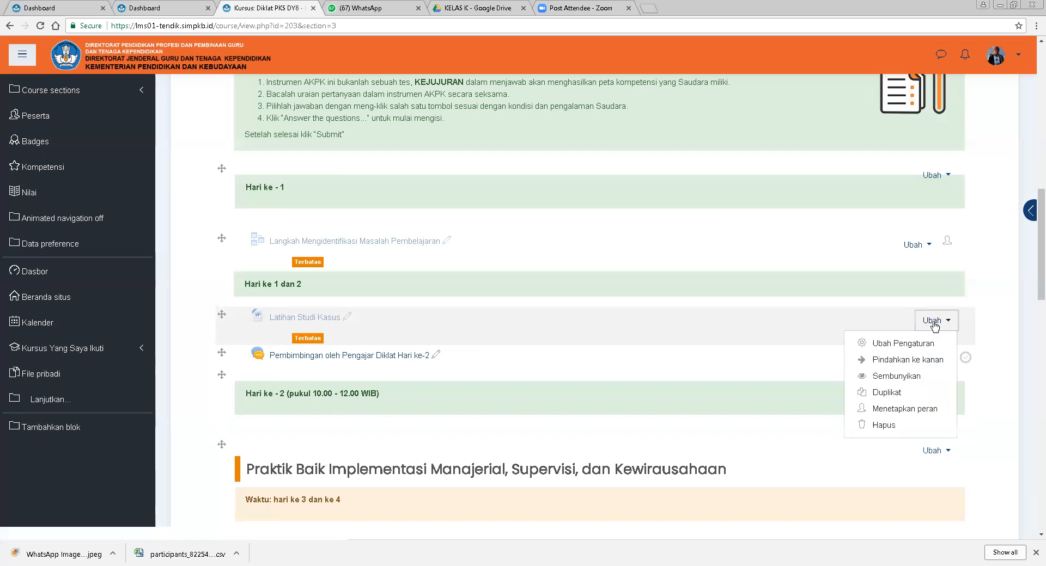
left_click(892, 344)
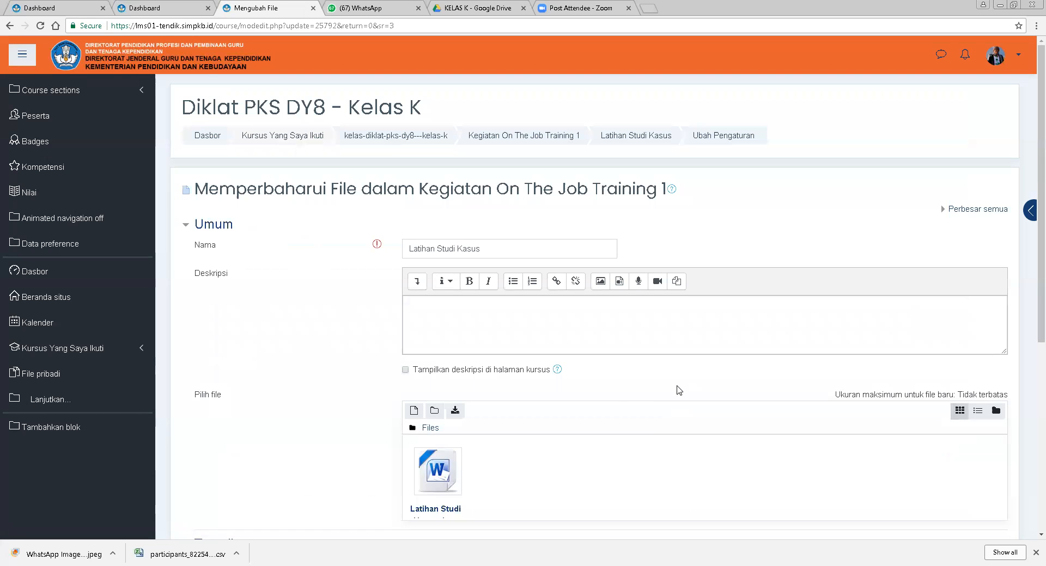
scroll(686, 428, "down", 5)
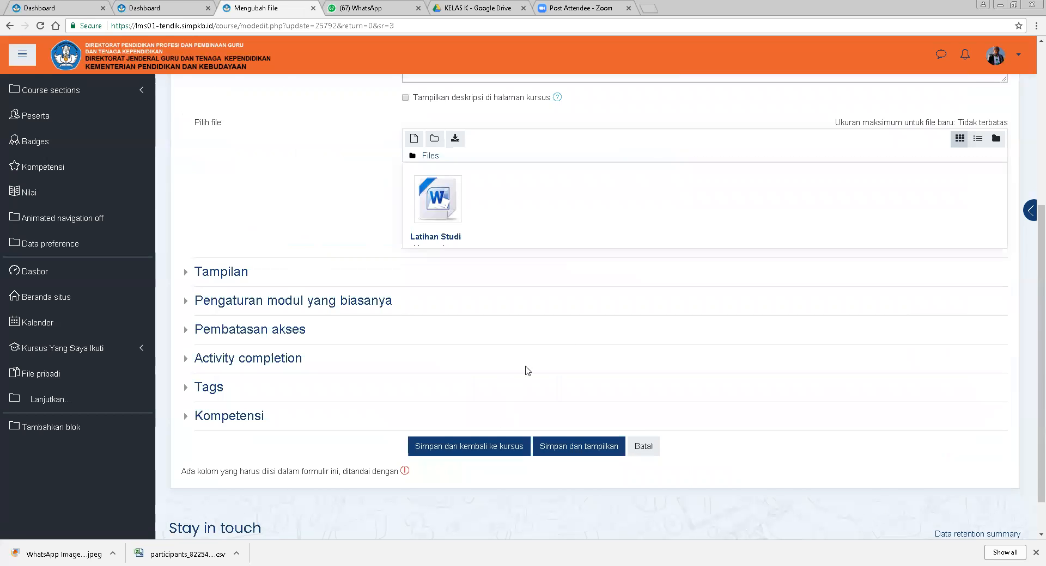
scroll(578, 381, "up", 4)
left_click(499, 269)
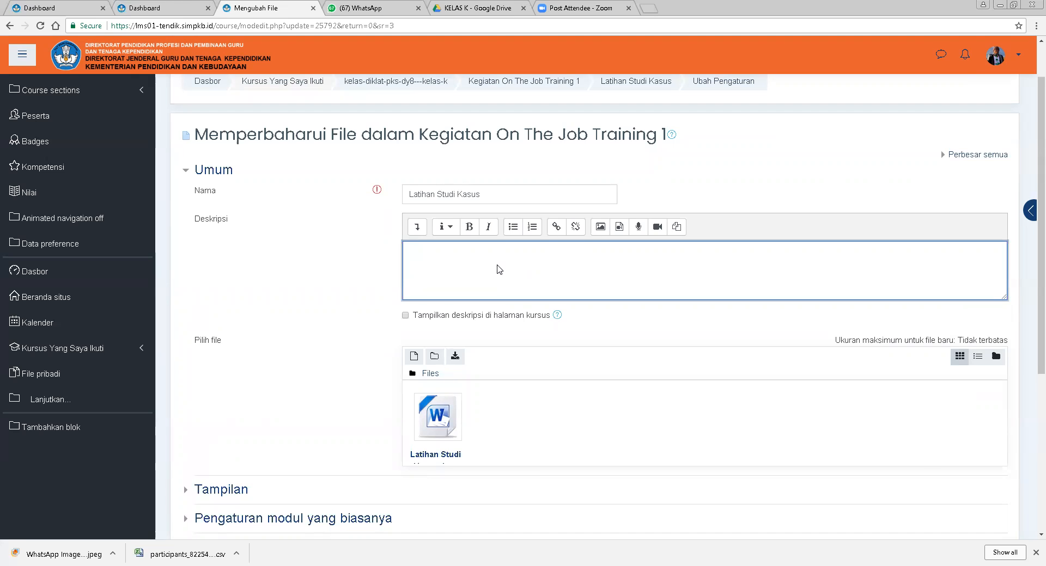
type("Peserta Men")
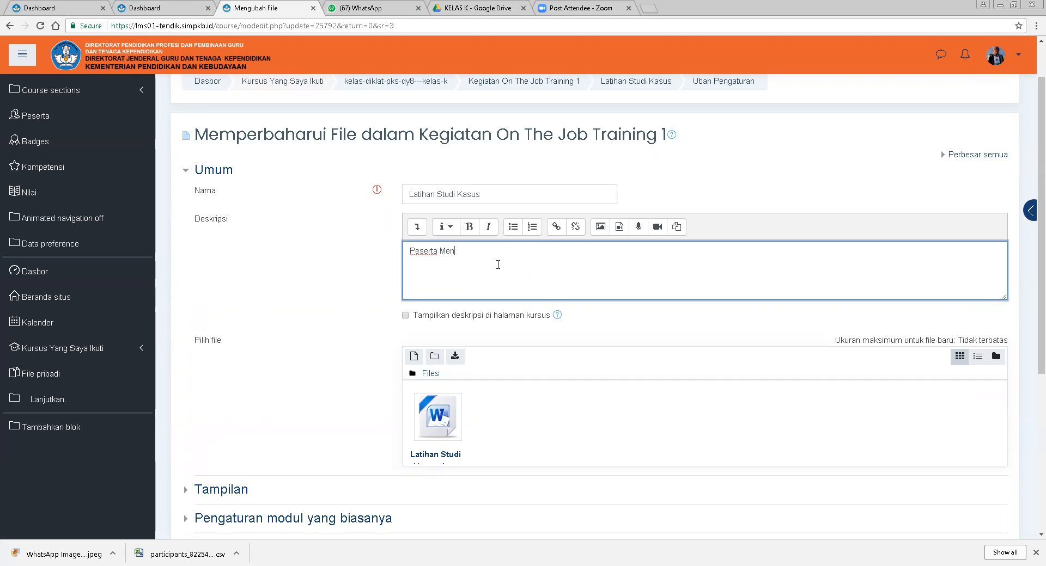
type("download/mengunduh")
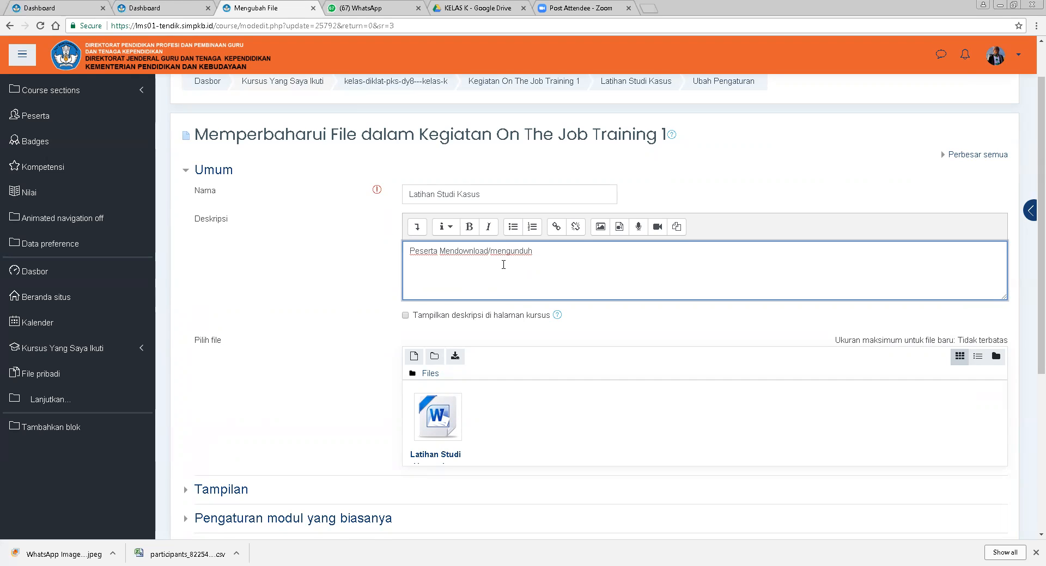
type(" file latihan studi kasus")
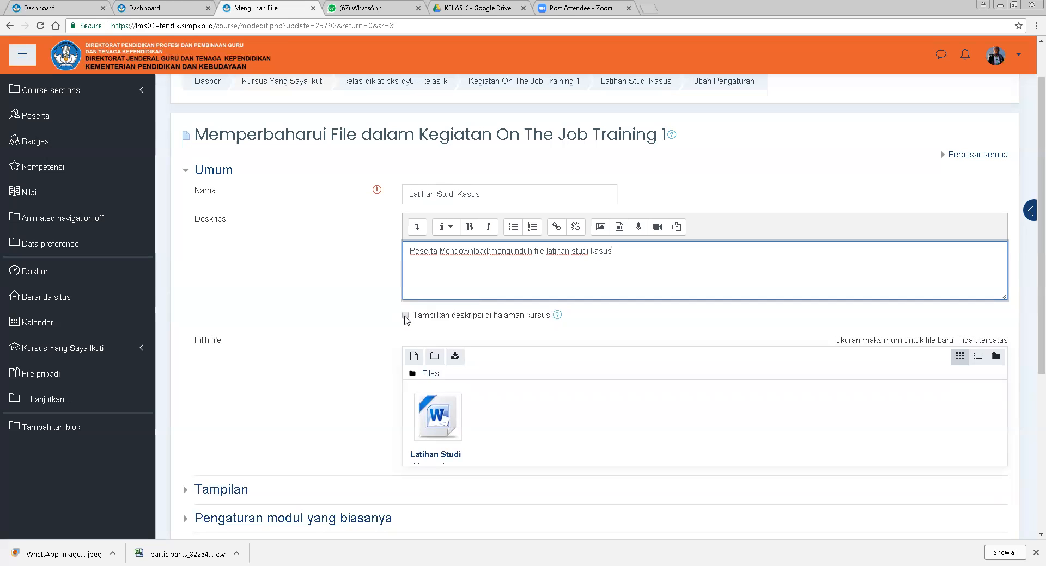
left_click(406, 316)
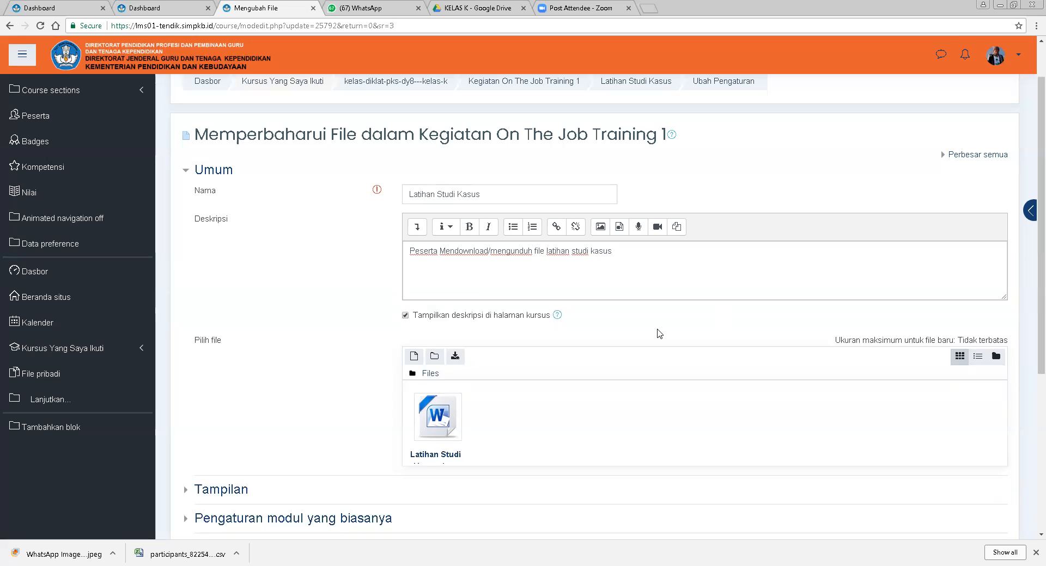
Expand and review the file's access restriction and competency settings.
scroll(660, 334, "down", 3)
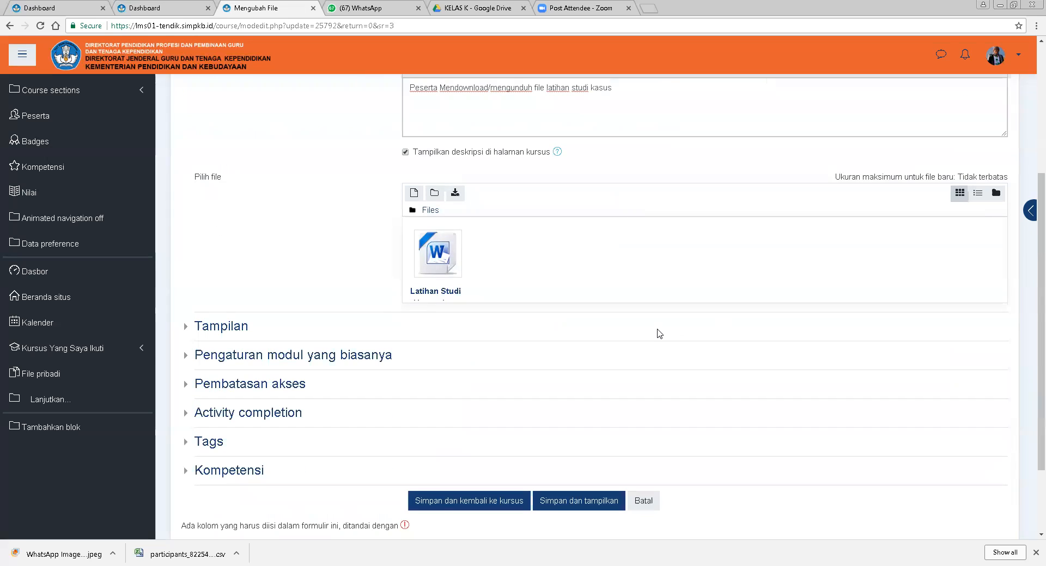
scroll(660, 334, "up", 3)
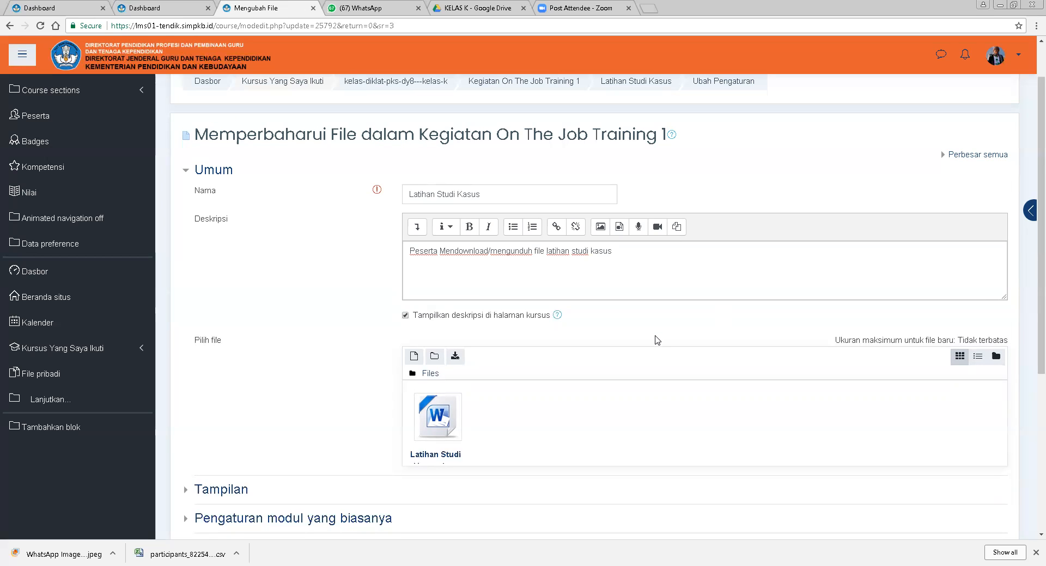
scroll(658, 340, "down", 4)
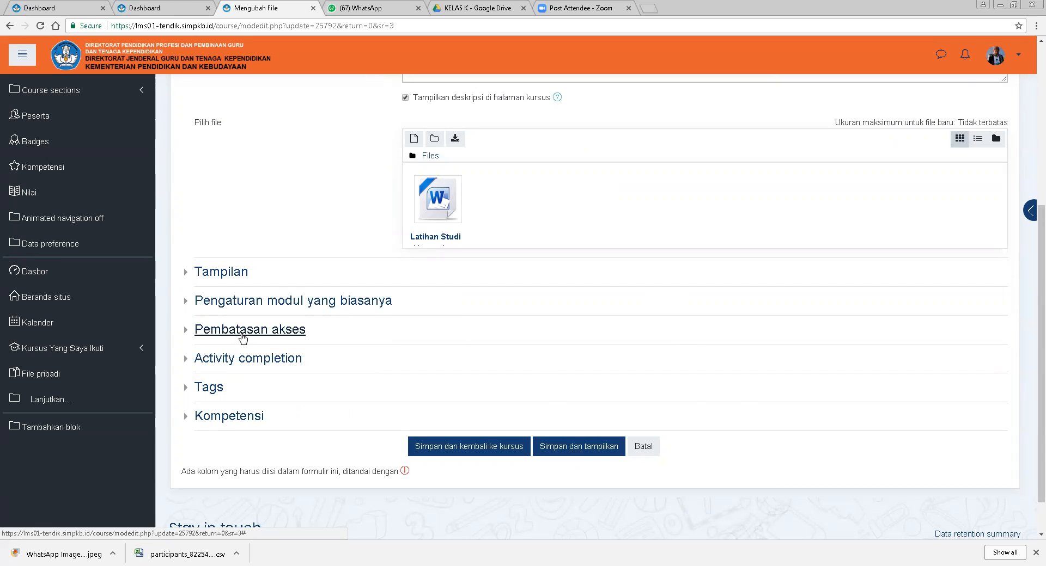
left_click(243, 338)
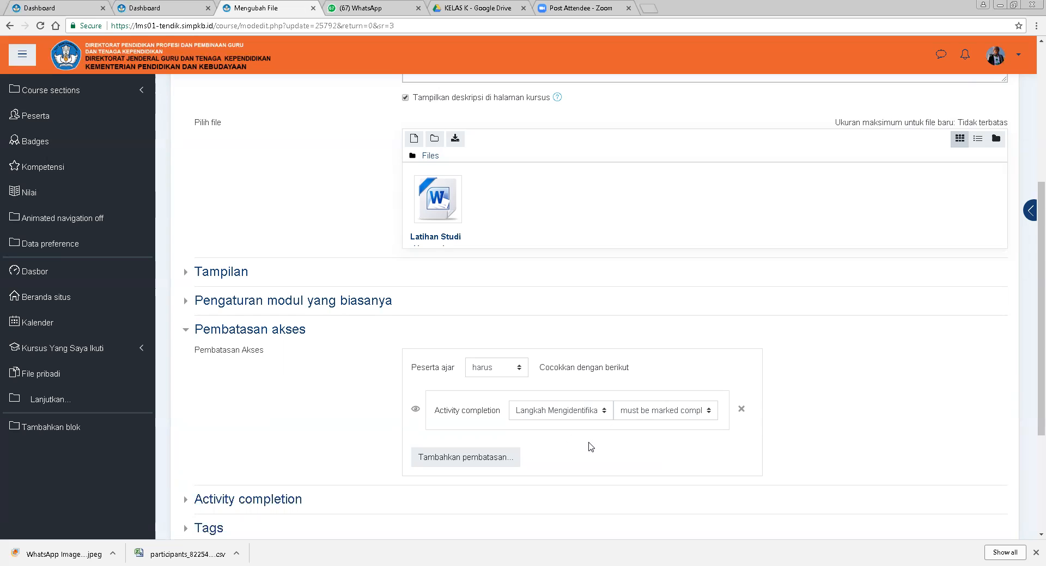
scroll(591, 448, "down", 3)
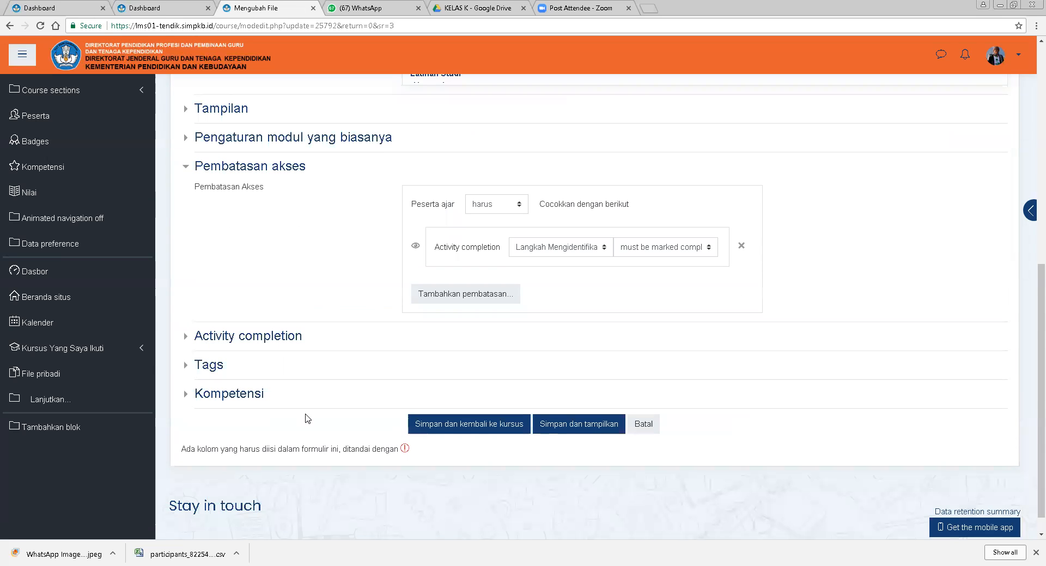
left_click(243, 401)
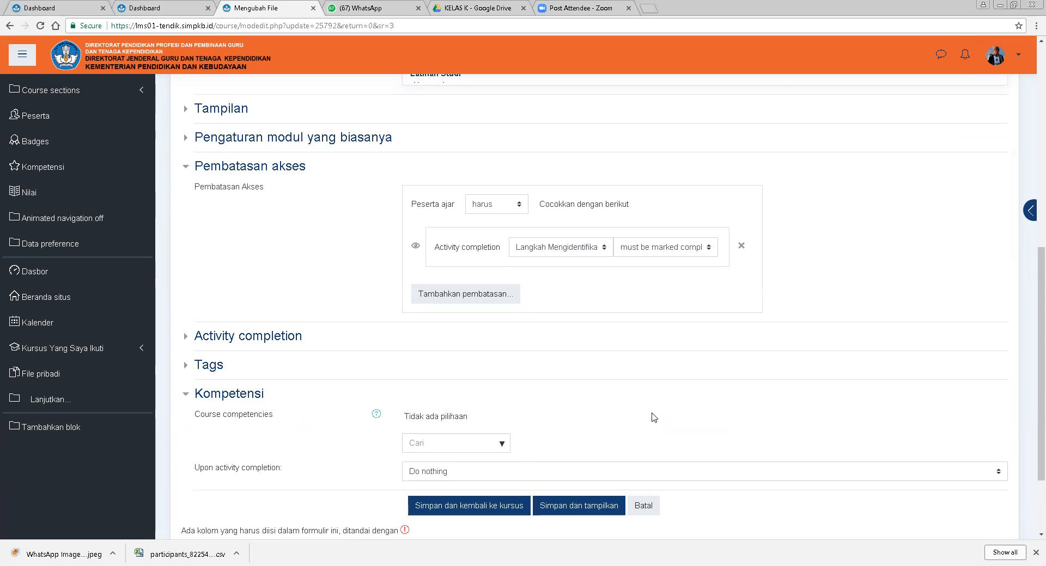
scroll(654, 418, "down", 1)
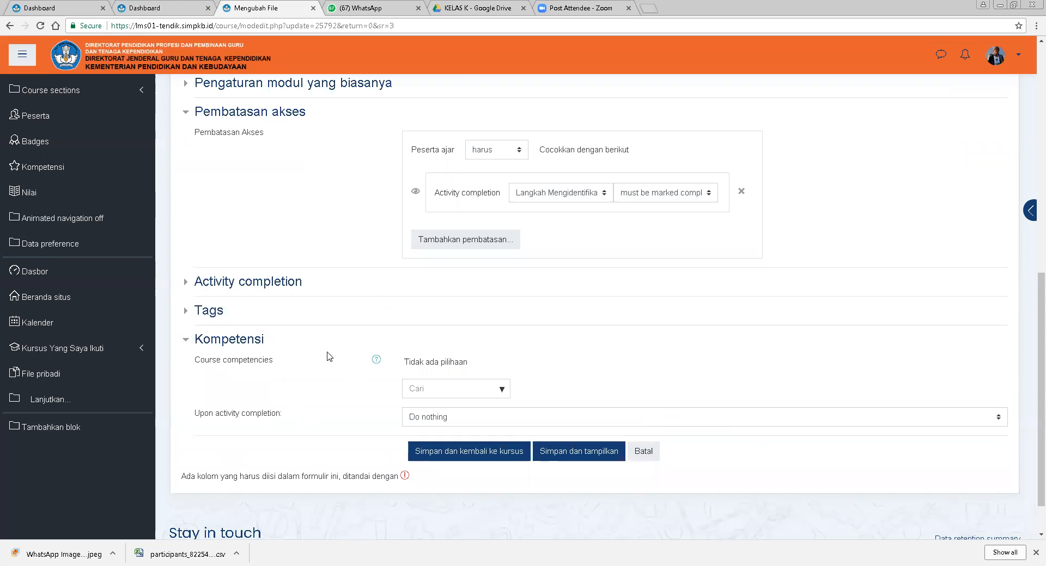
Expand the file's Activity completion section and unlock the completion options.
left_click(264, 285)
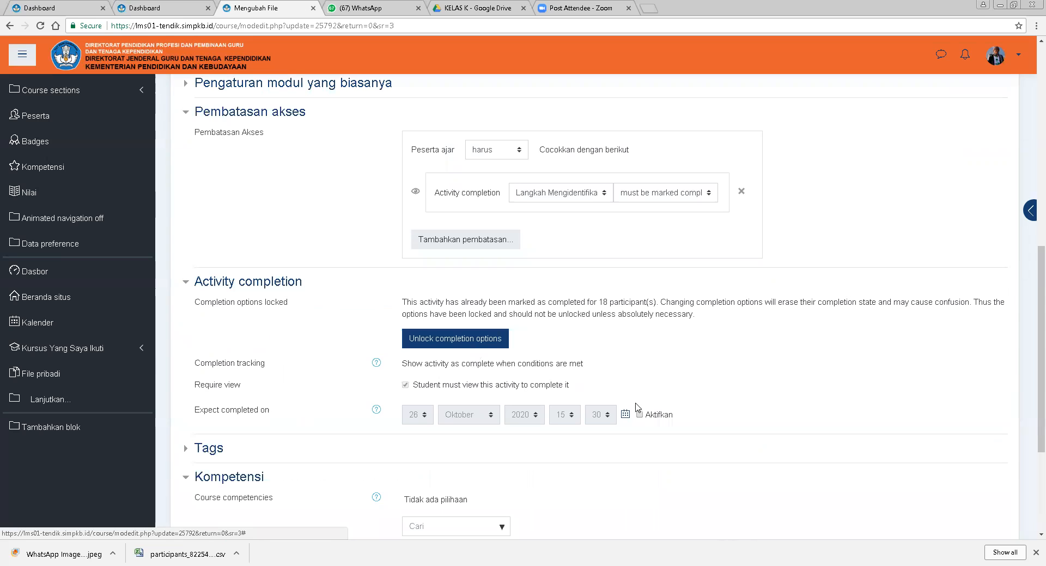
left_click(479, 342)
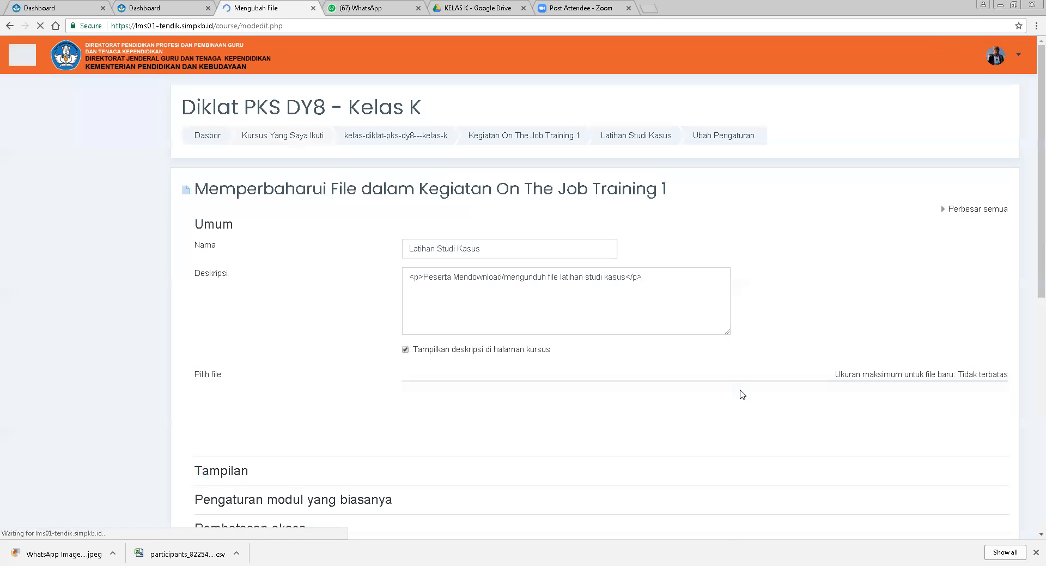
scroll(761, 434, "down", 7)
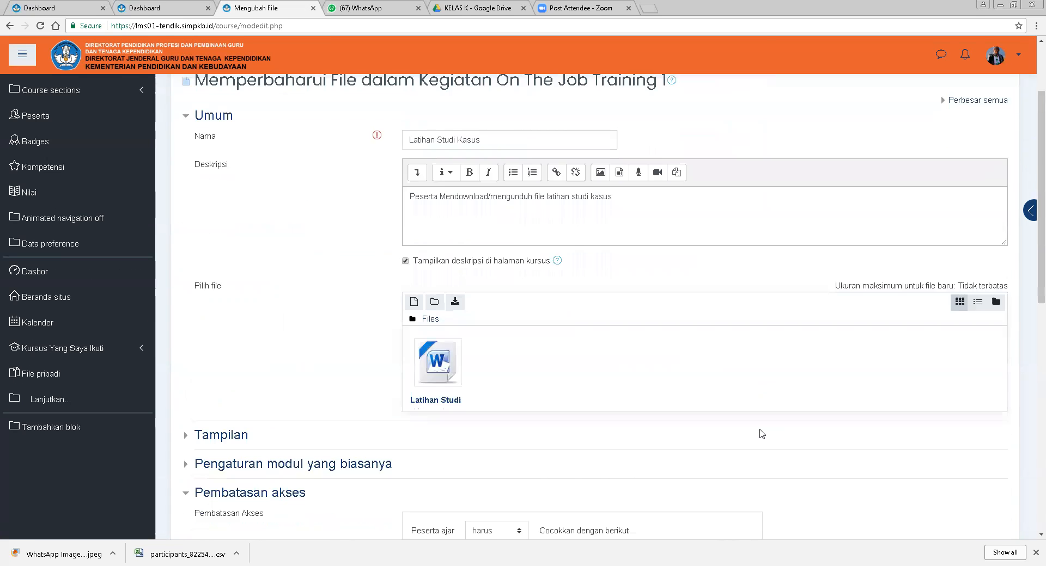
scroll(762, 434, "down", 2)
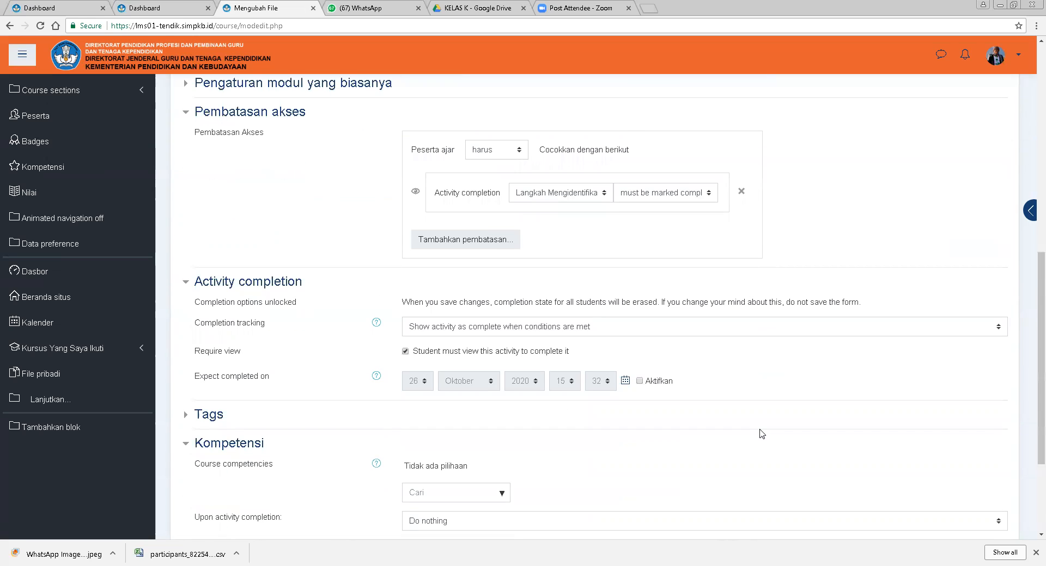
Try enabling Expect completed on with the day set to 27, then switch Aktifkan back off.
left_click(657, 384)
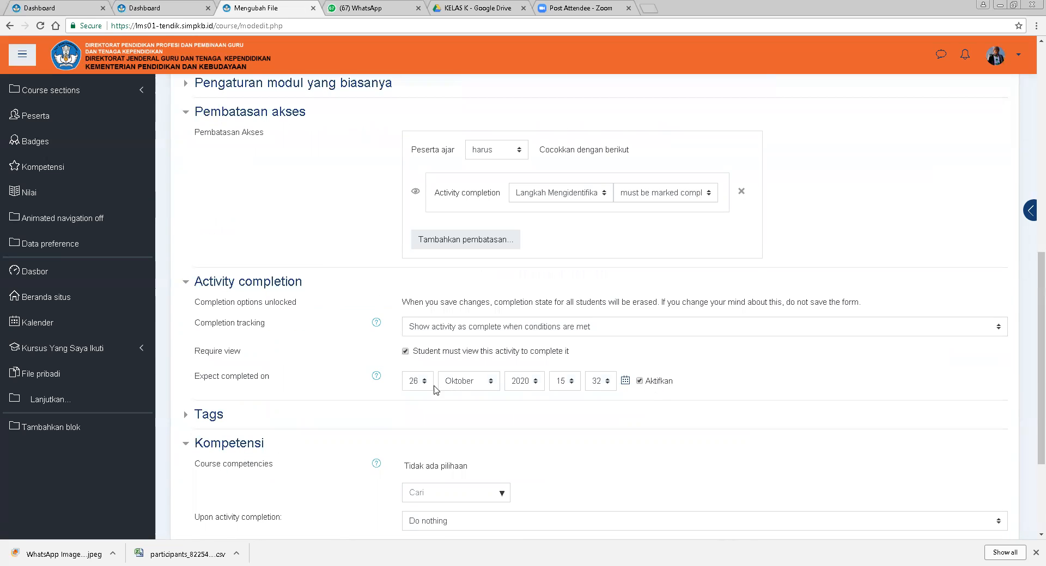
left_click(428, 383)
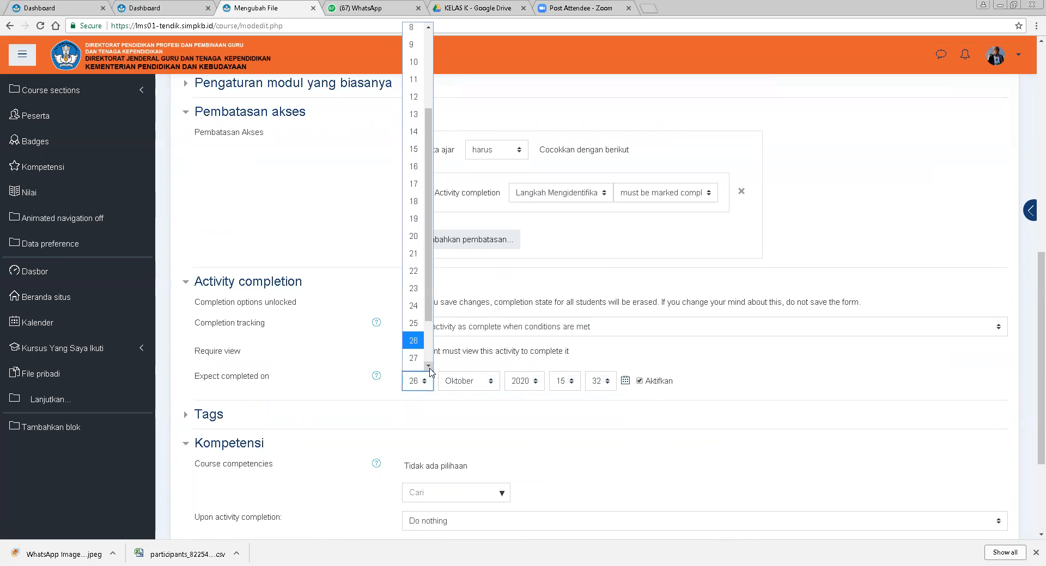
left_click(418, 343)
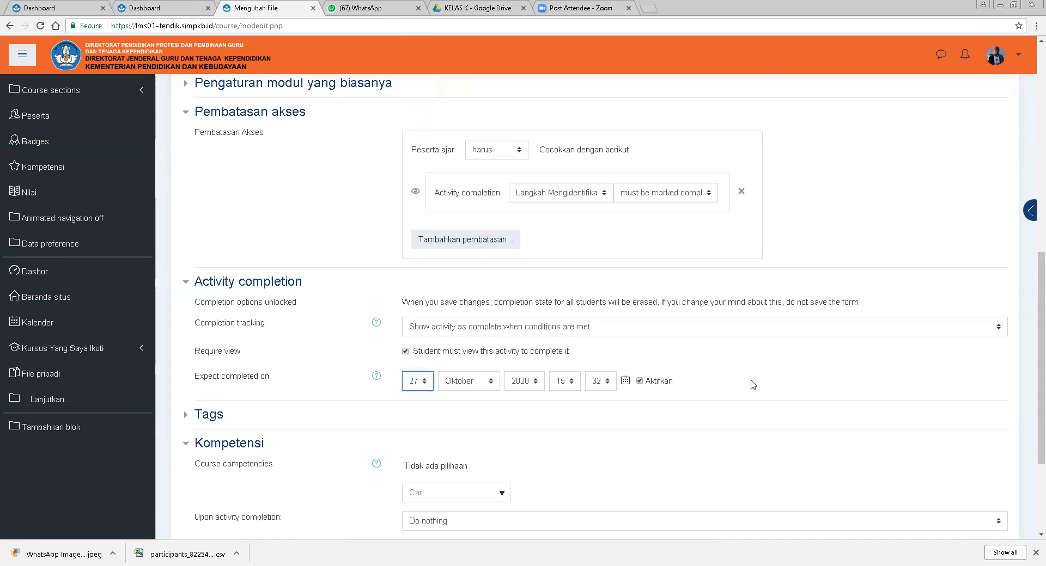
left_click(649, 387)
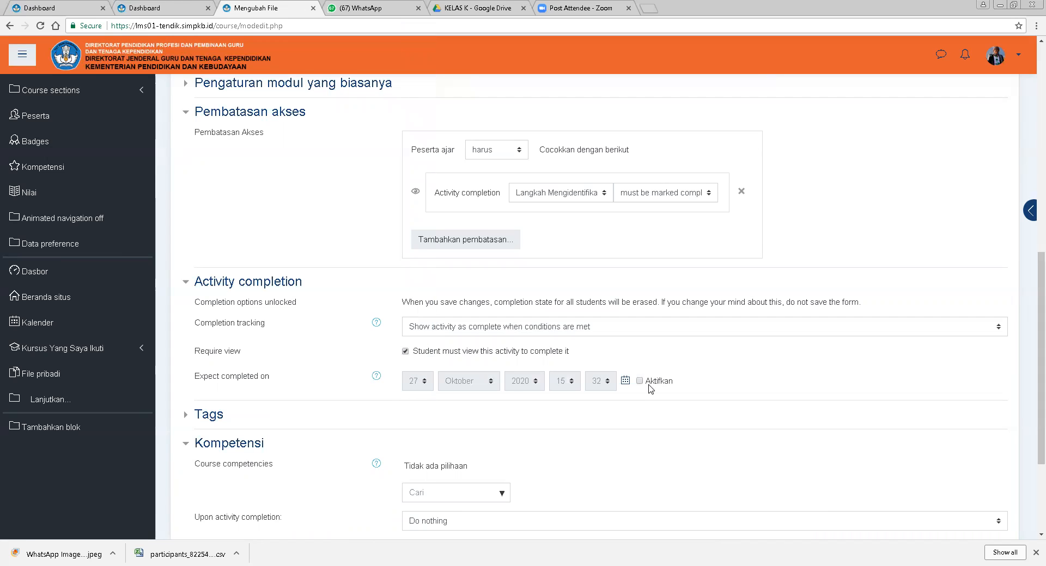
Save the file settings and return to the course page.
scroll(657, 402, "down", 2)
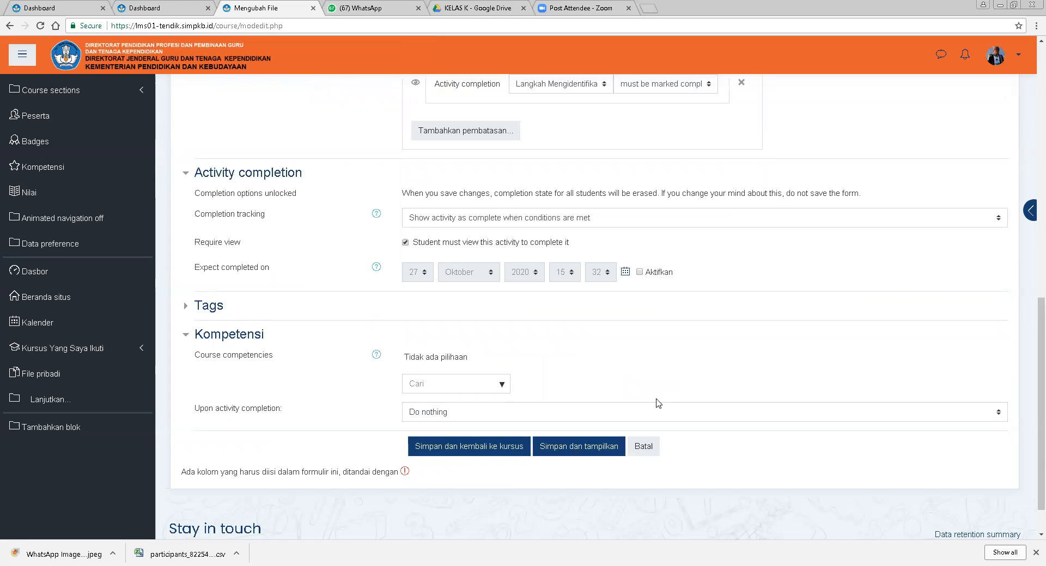
left_click(455, 456)
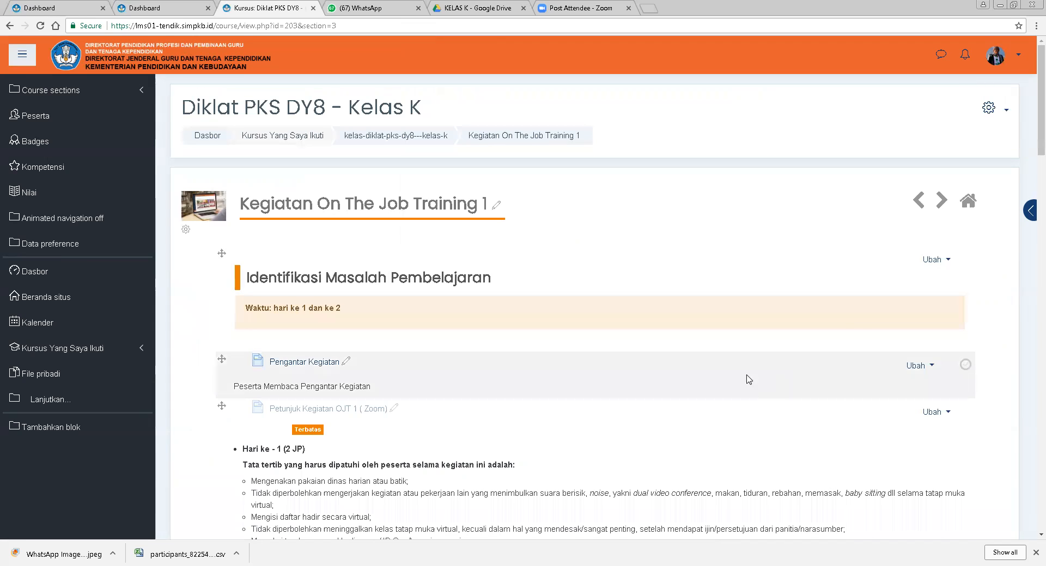
Open the settings of the chat Pembimbingan oleh Pengajar Diklat Hari ke-2 from the course page.
scroll(748, 378, "down", 5)
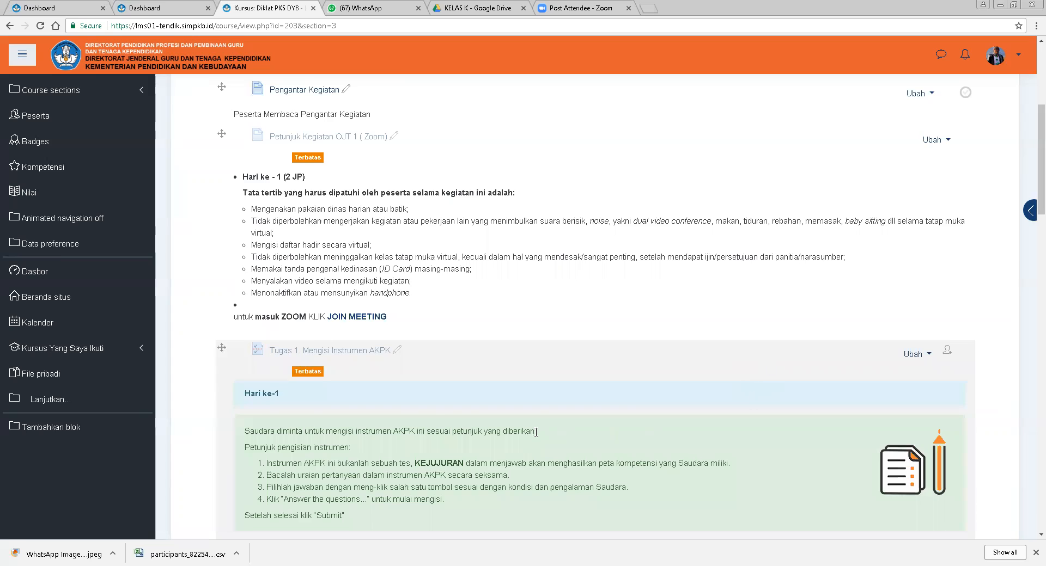
scroll(536, 433, "down", 8)
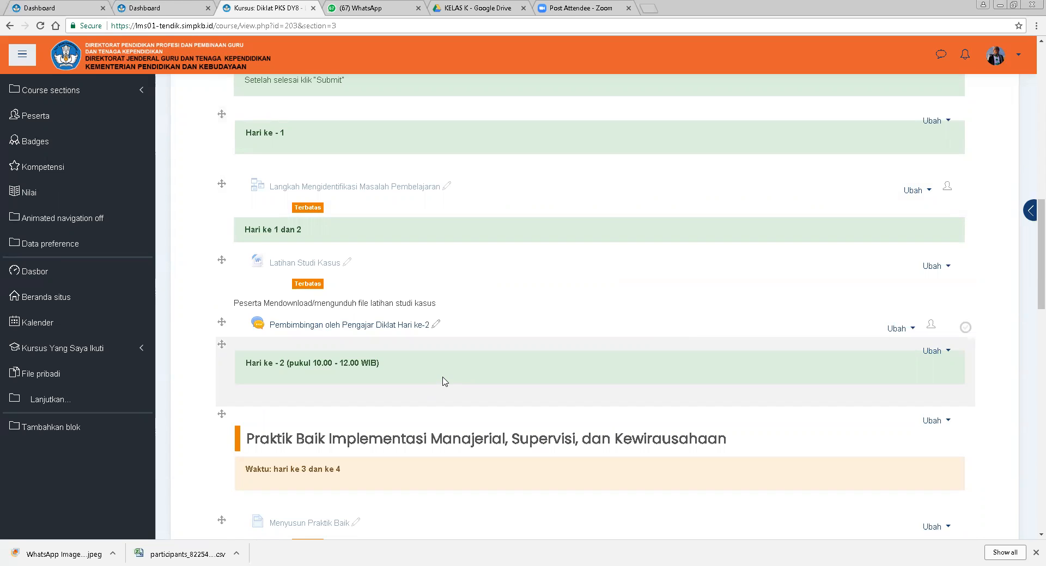
left_click(900, 329)
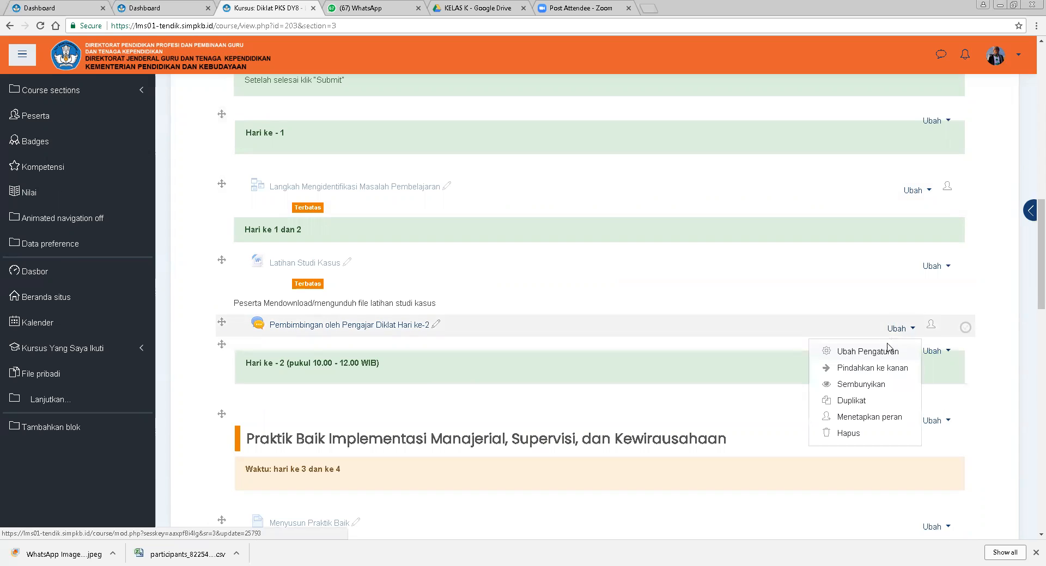
left_click(889, 352)
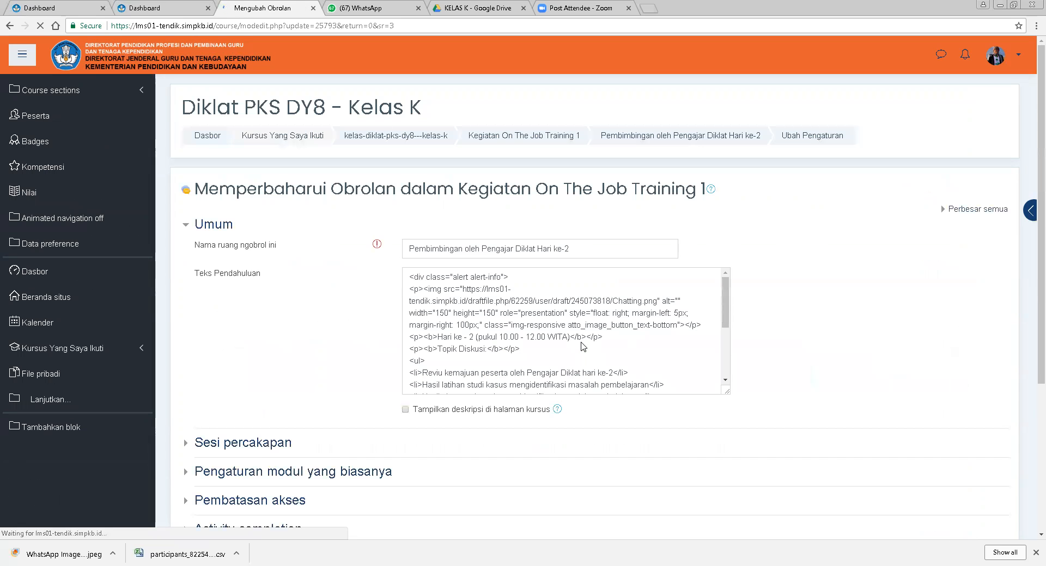
Review the chat's introduction text and enable displaying the description on the course page.
scroll(596, 366, "down", 3)
scroll(595, 367, "down", 2)
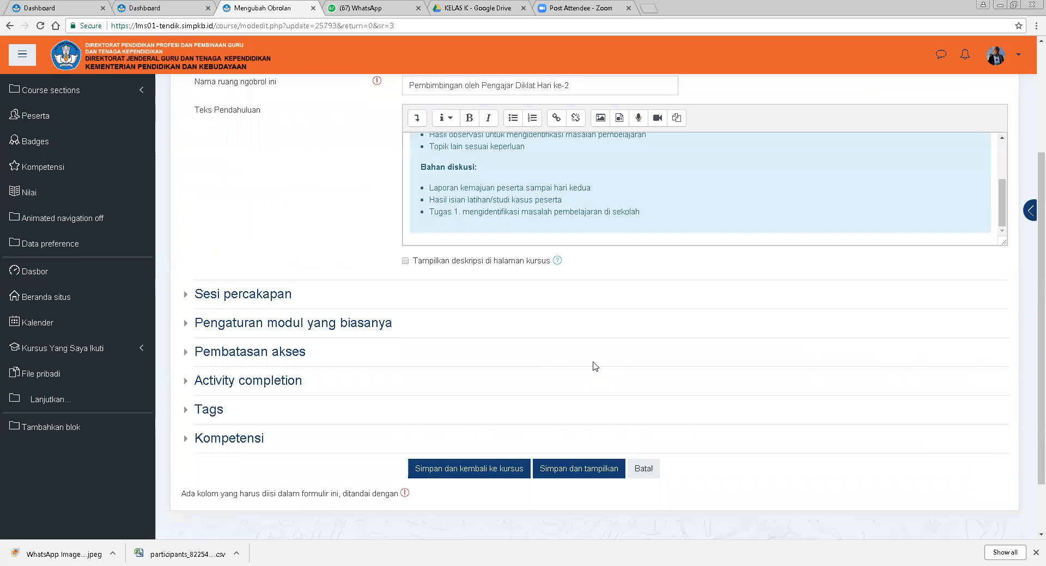
scroll(596, 367, "up", 3)
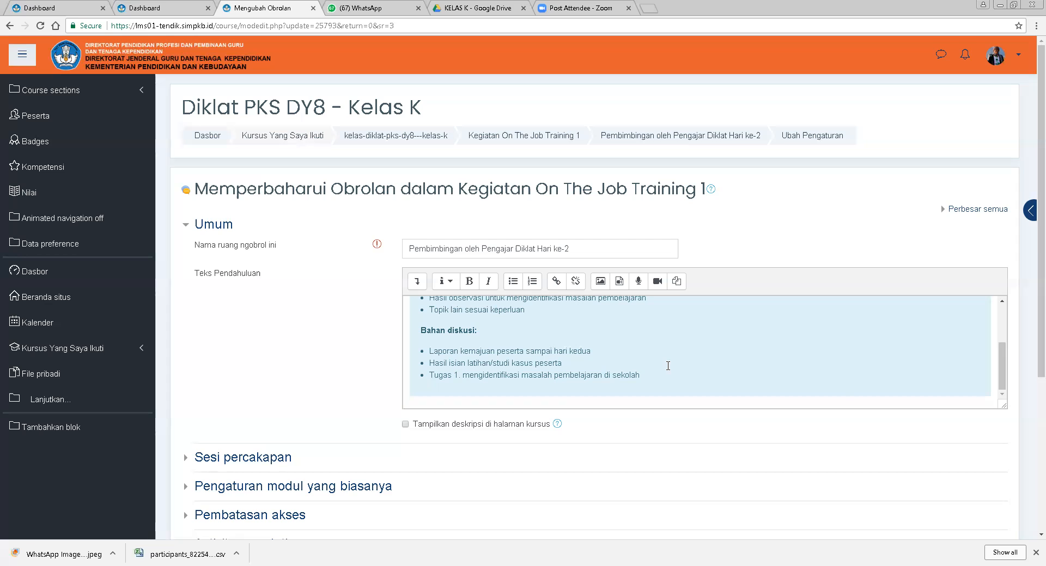
scroll(581, 365, "up", 3)
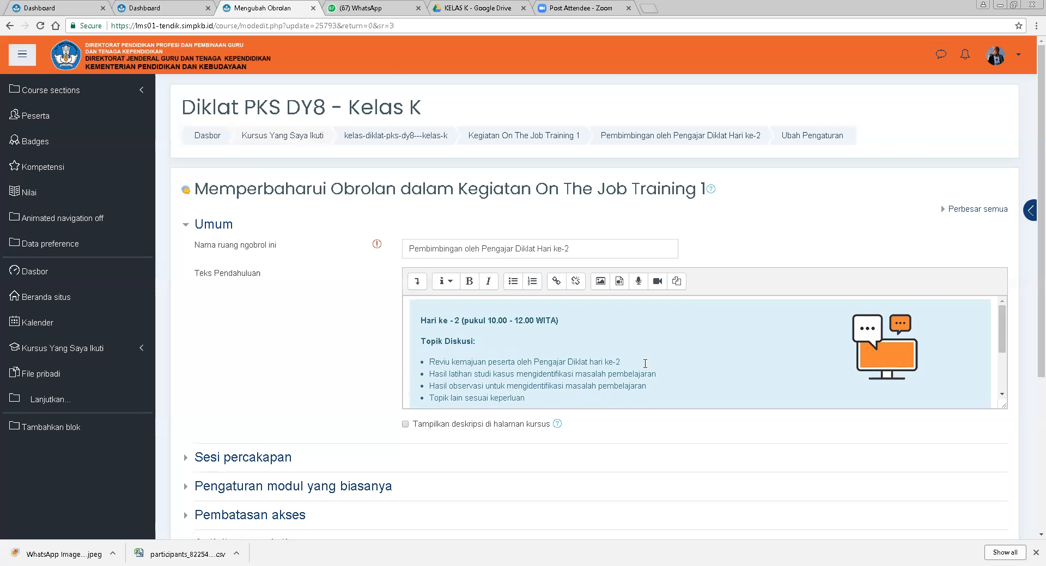
scroll(645, 364, "down", 5)
scroll(642, 370, "down", 2)
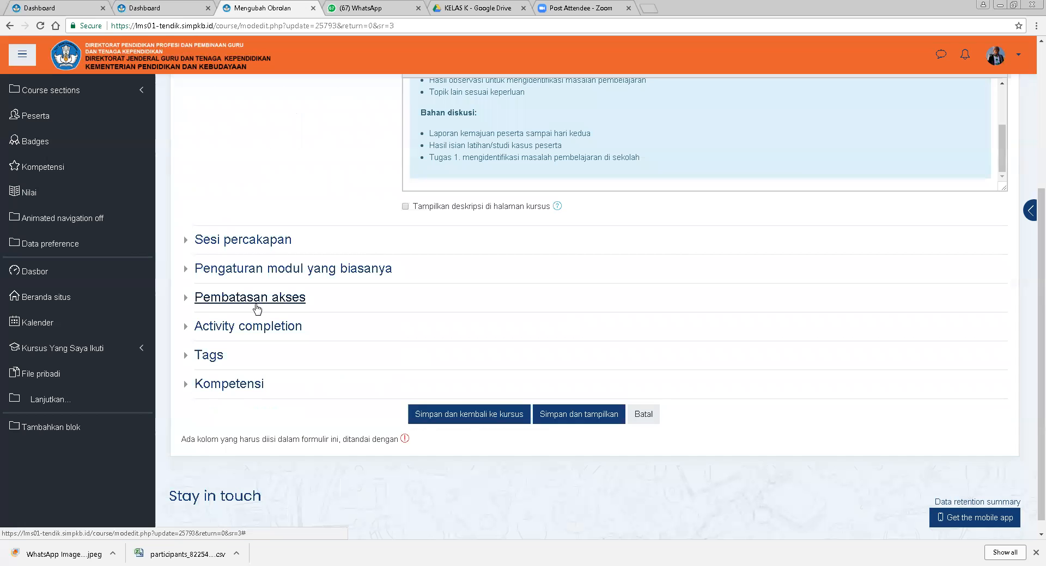
scroll(556, 296, "up", 3)
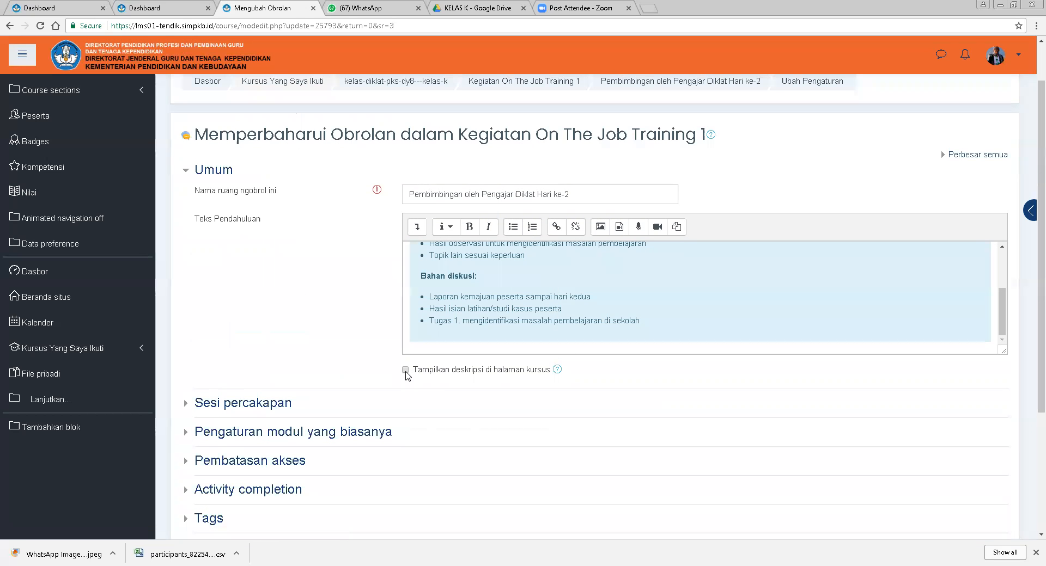
left_click(405, 373)
Expand the access restriction and chat session sections, and set the next chat date to 27 Oktober 2020.
scroll(350, 376, "down", 3)
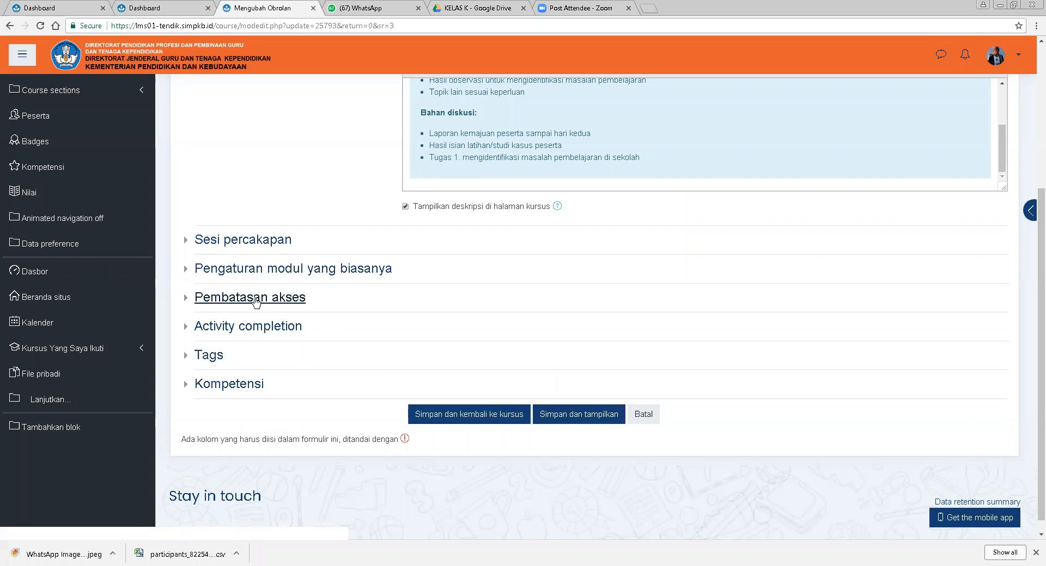
left_click(255, 303)
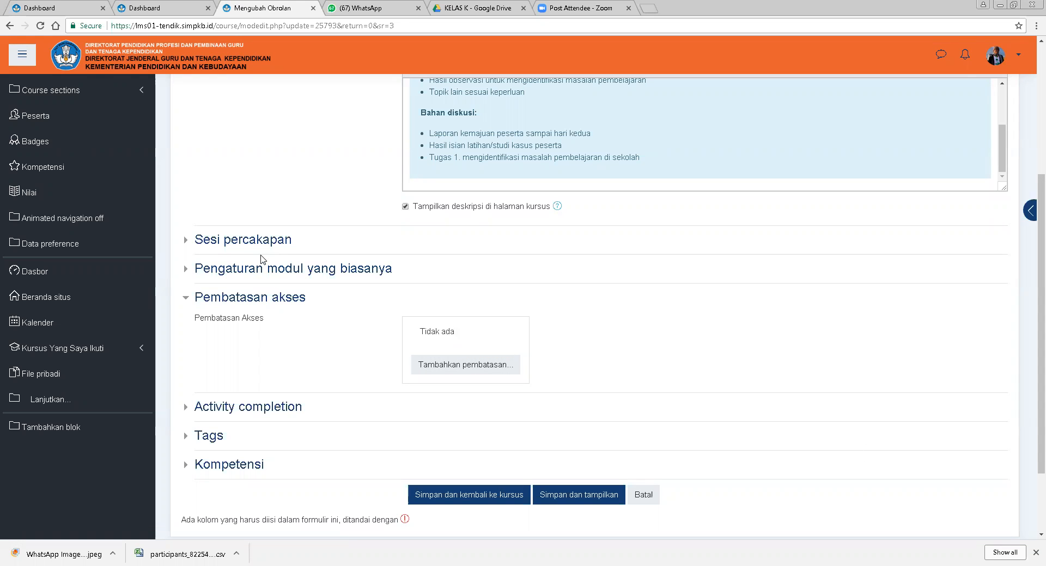
left_click(253, 241)
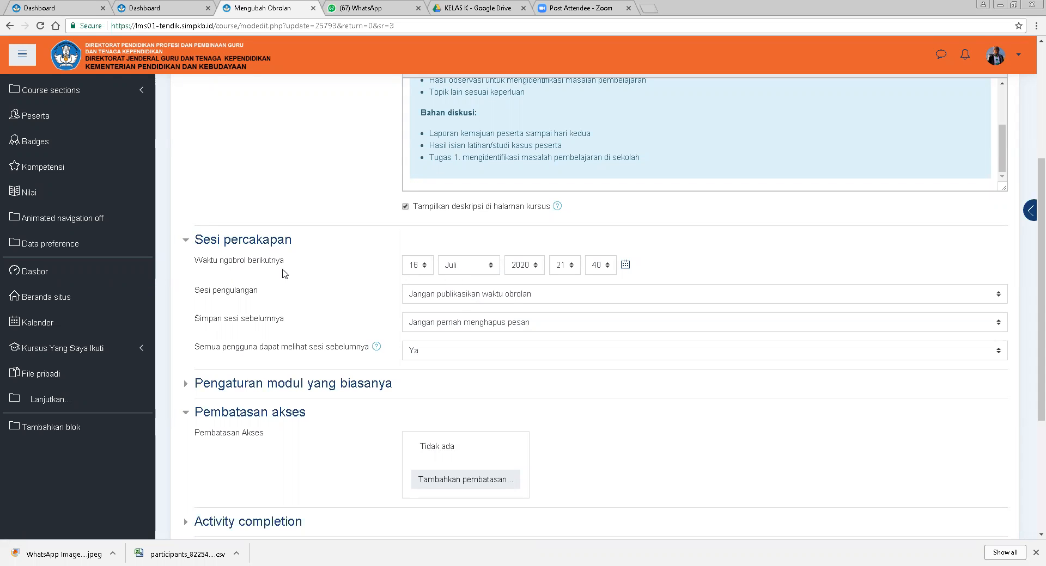
left_click(427, 265)
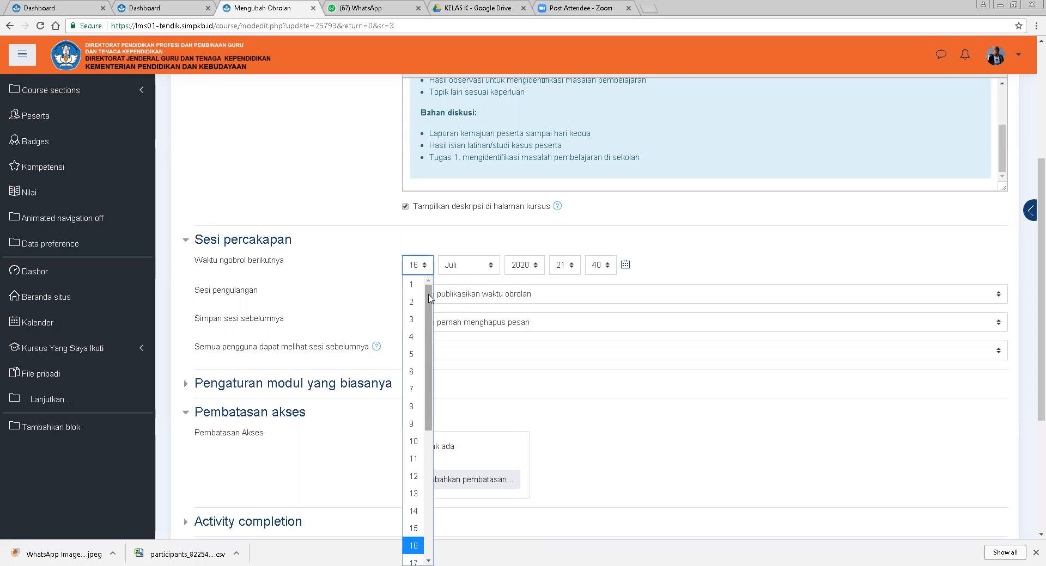
scroll(429, 322, "up", 1)
left_click_drag(429, 322, 426, 455)
left_click(413, 492)
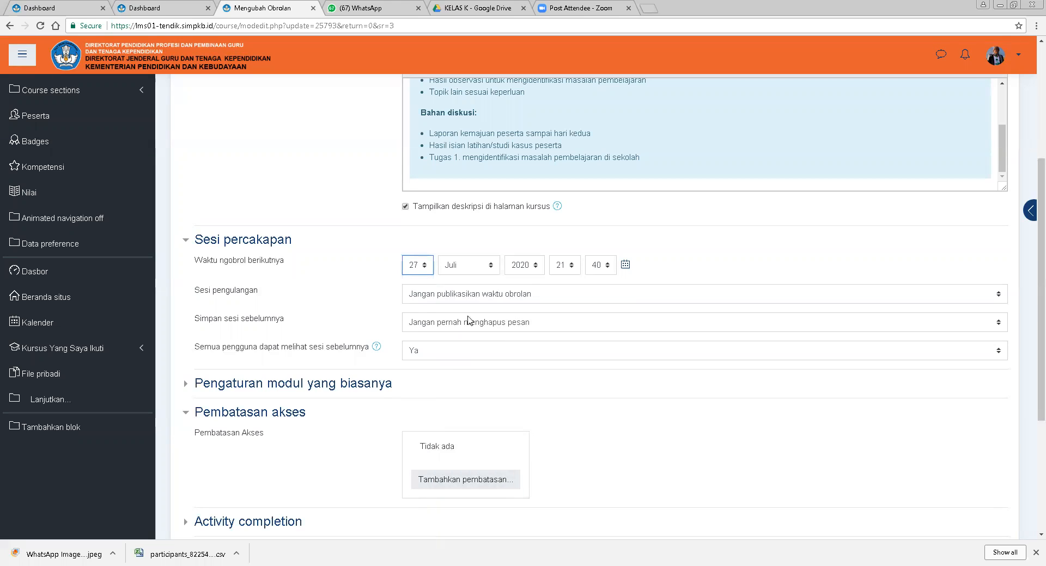
left_click(490, 265)
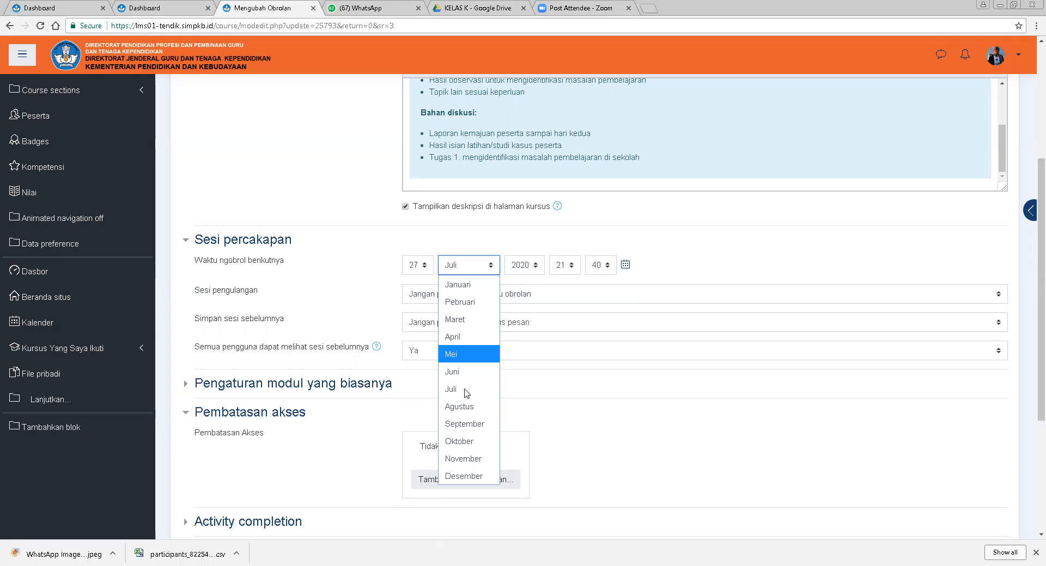
left_click(466, 443)
Set the next chat time to 09:50.
left_click(572, 265)
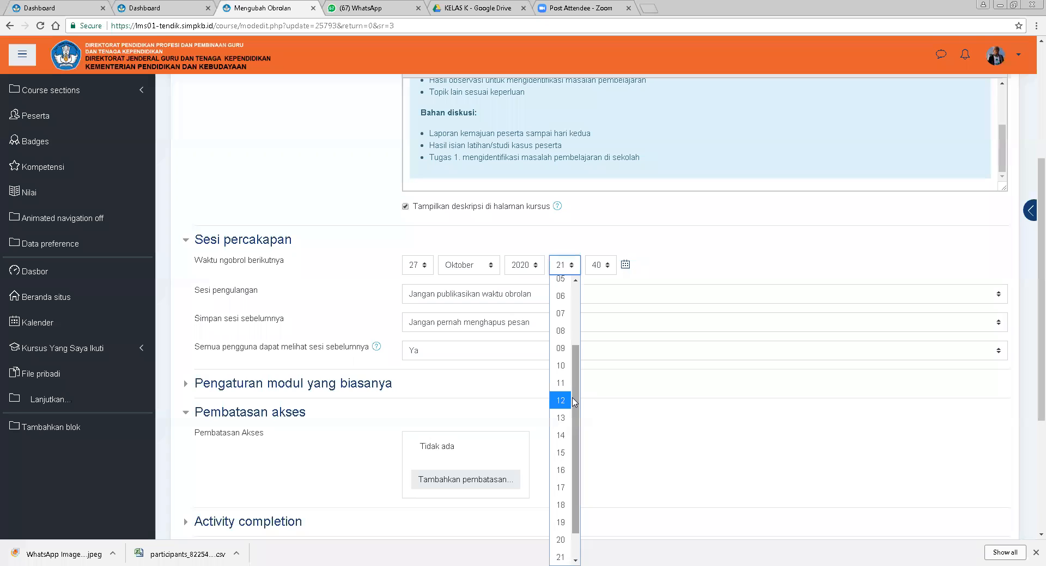
left_click_drag(572, 401, 581, 310)
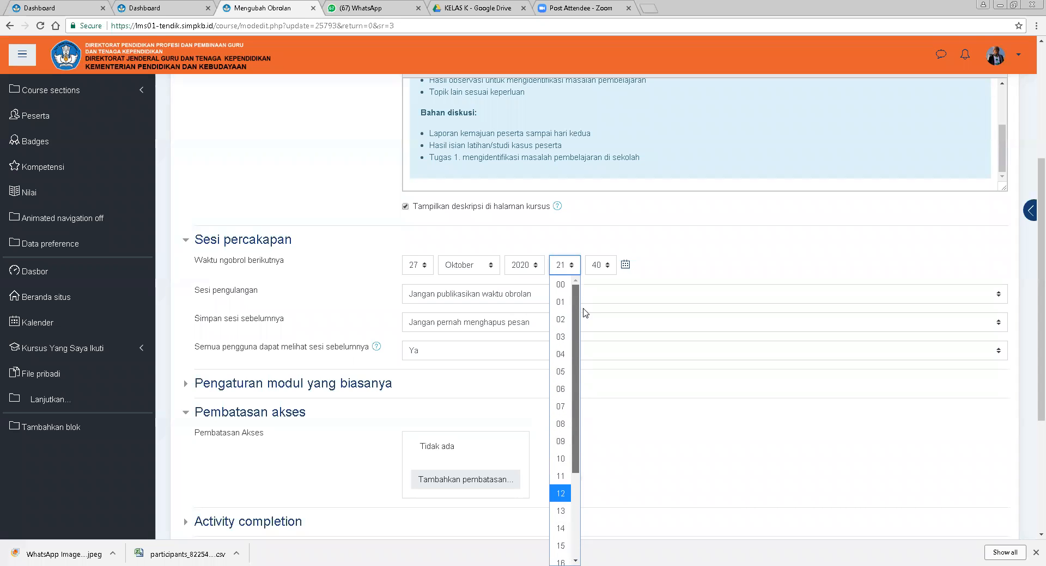
left_click(561, 441)
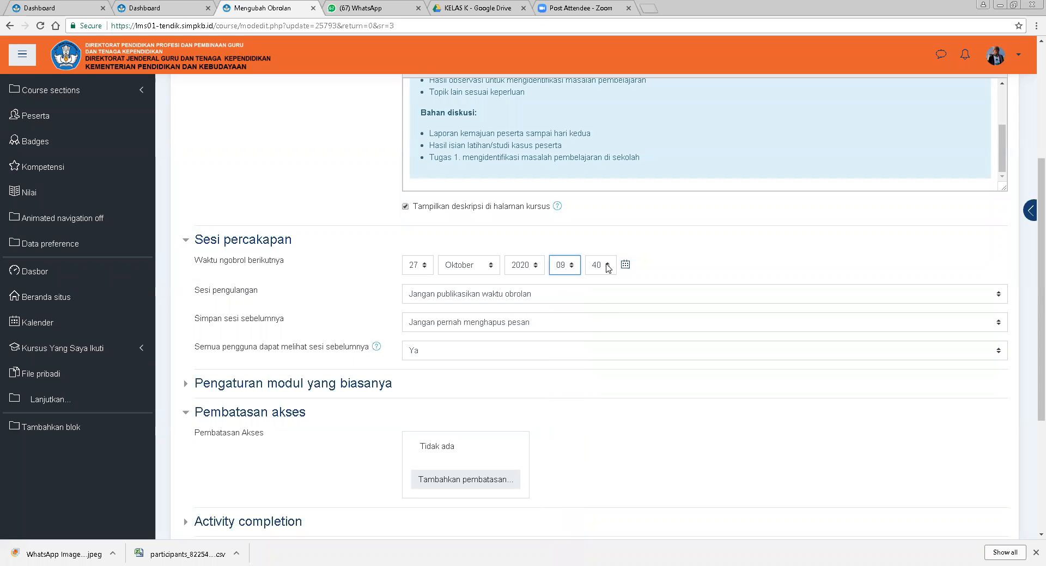
left_click(607, 266)
left_click_drag(612, 420, 612, 455)
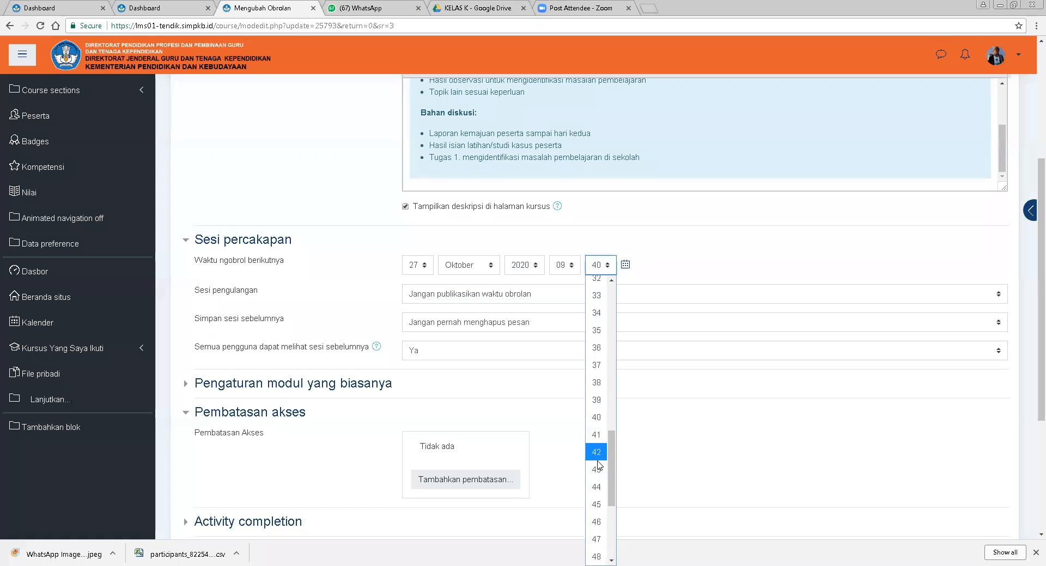
left_click_drag(611, 469, 612, 520)
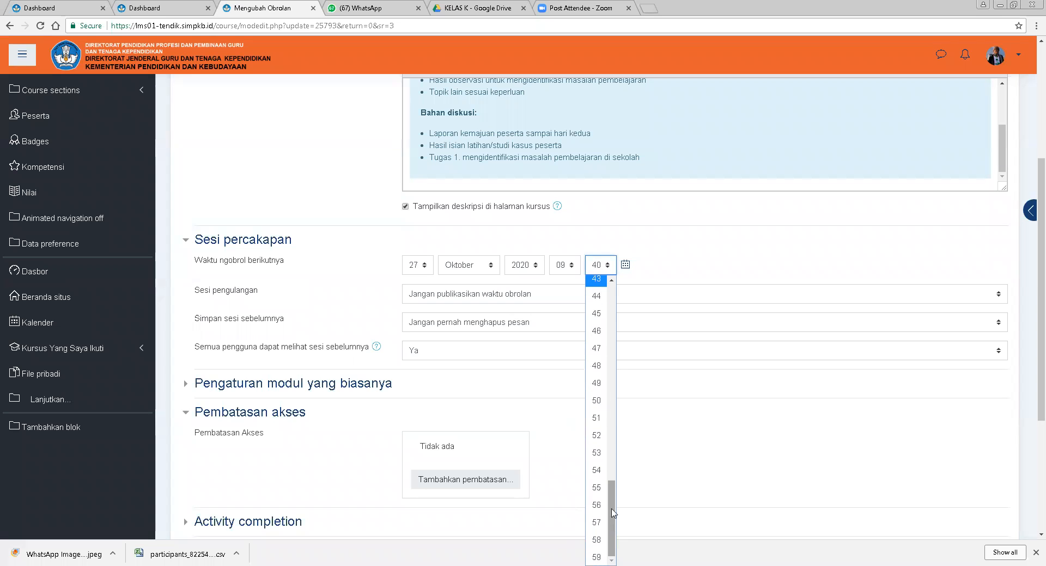
left_click(593, 401)
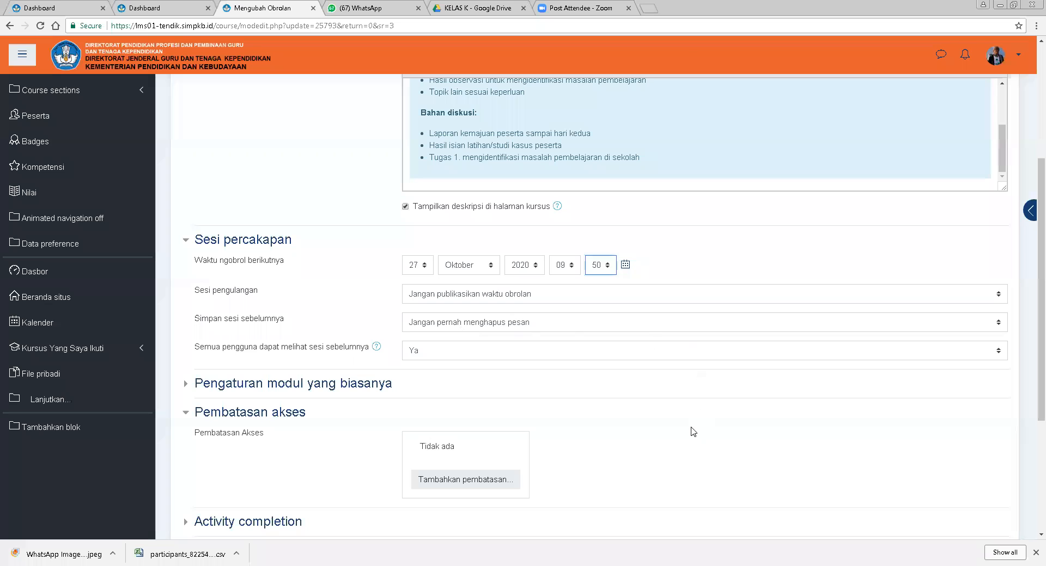
left_click(727, 266)
Add a Date access restriction and switch it from from to until.
scroll(512, 368, "down", 2)
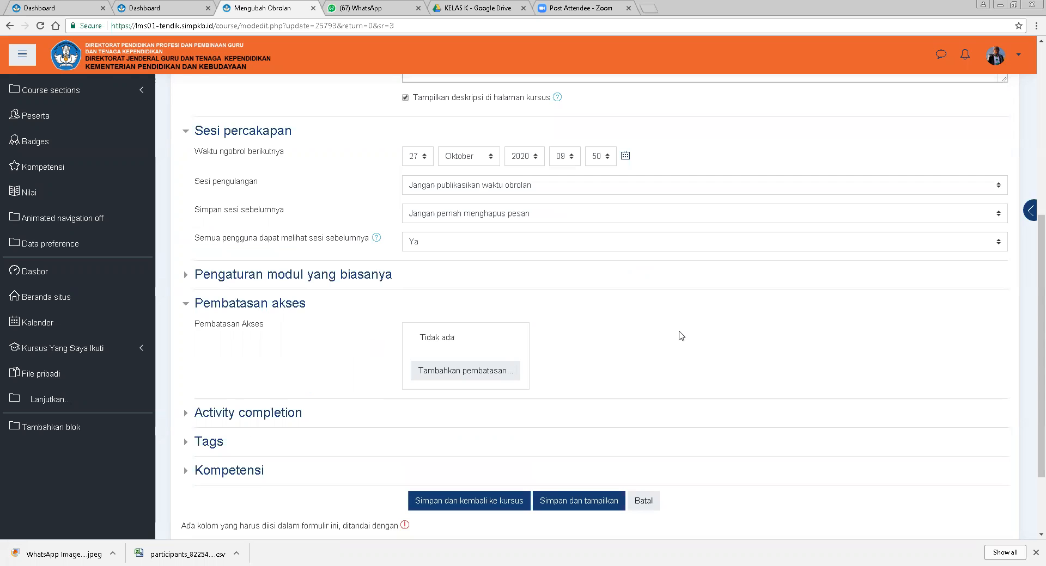
left_click(459, 380)
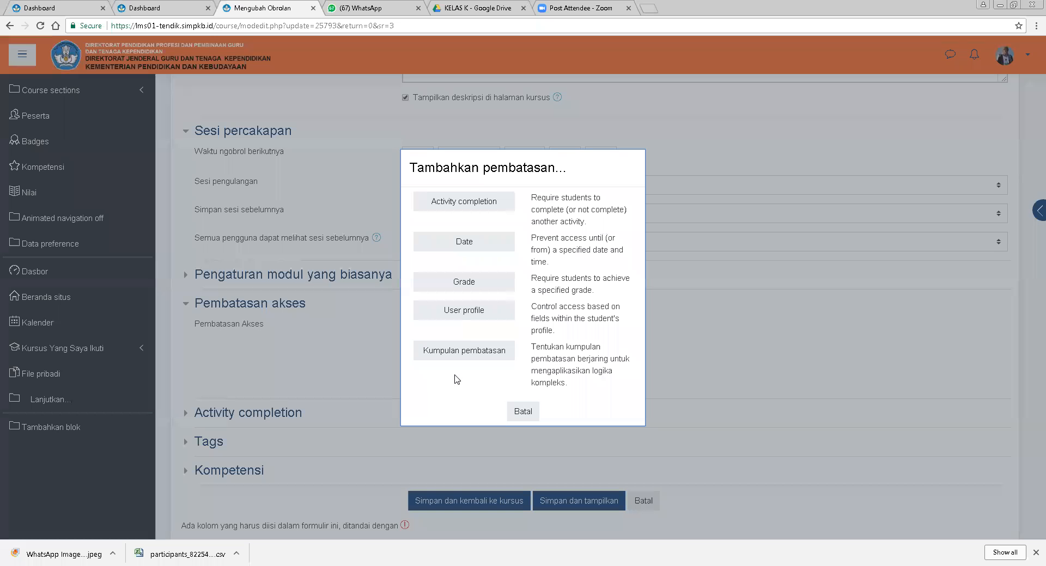
left_click(493, 249)
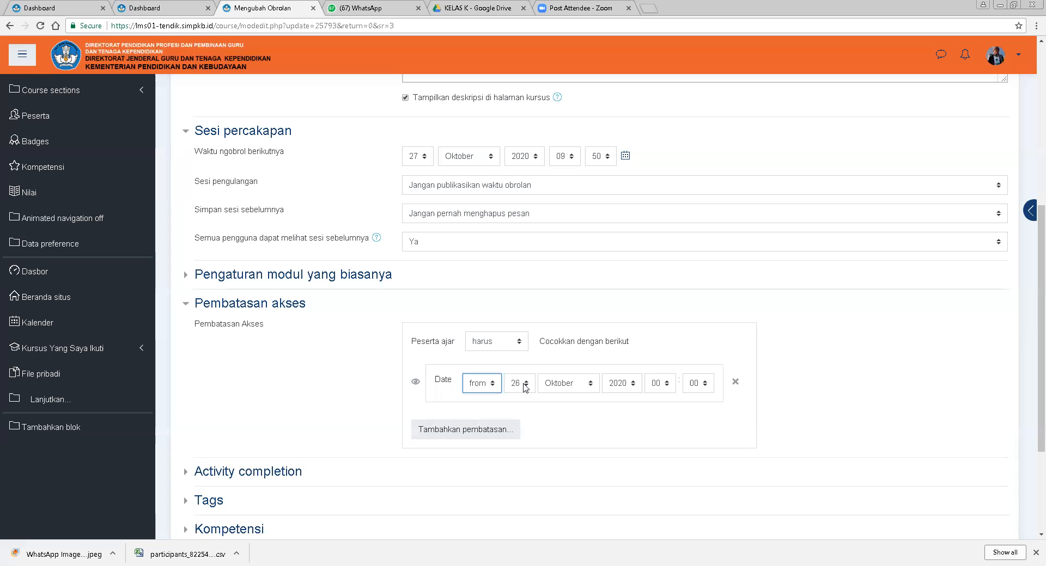
left_click(493, 386)
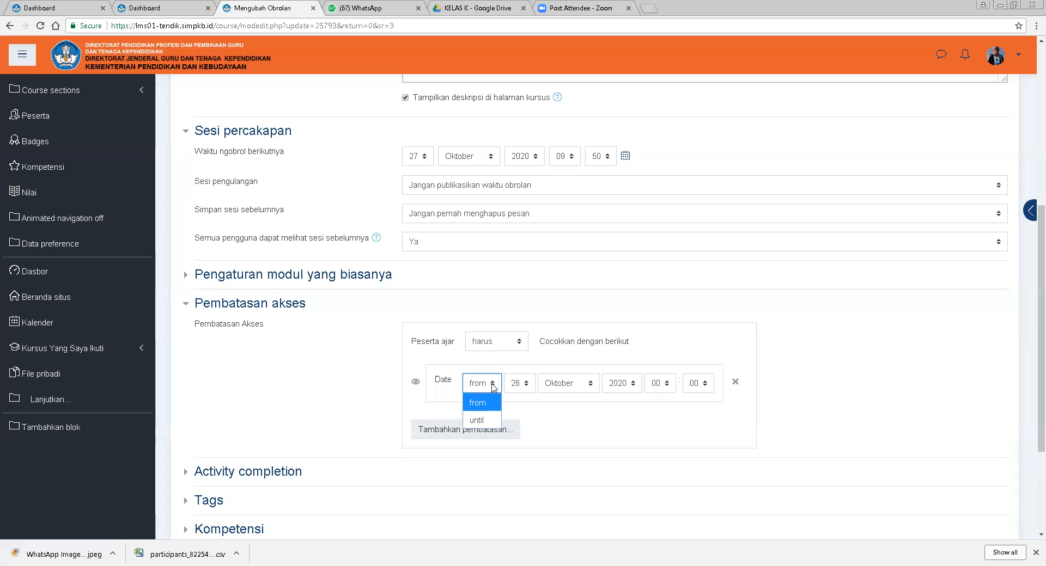
left_click(489, 421)
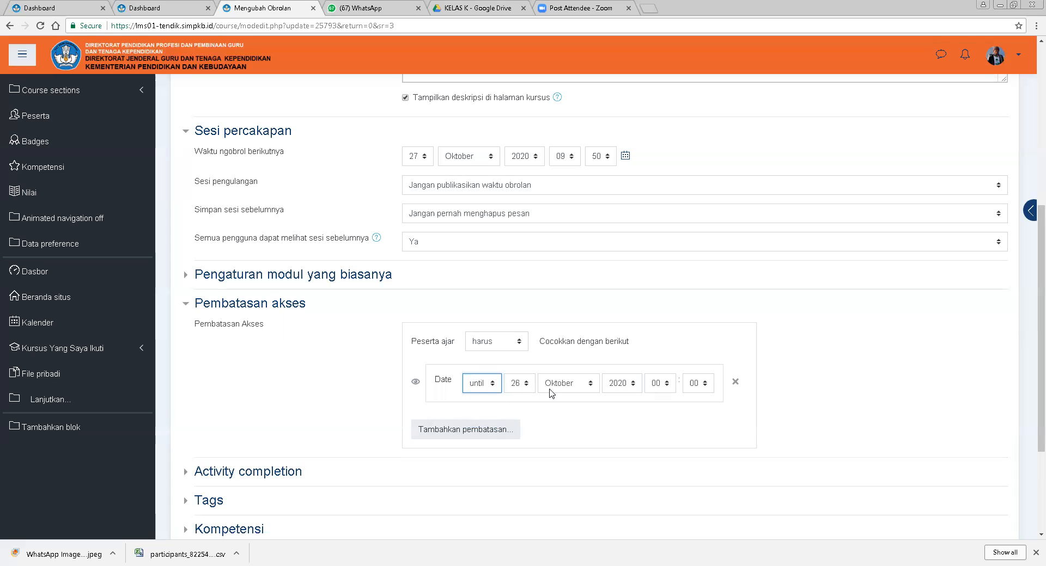
left_click(495, 385)
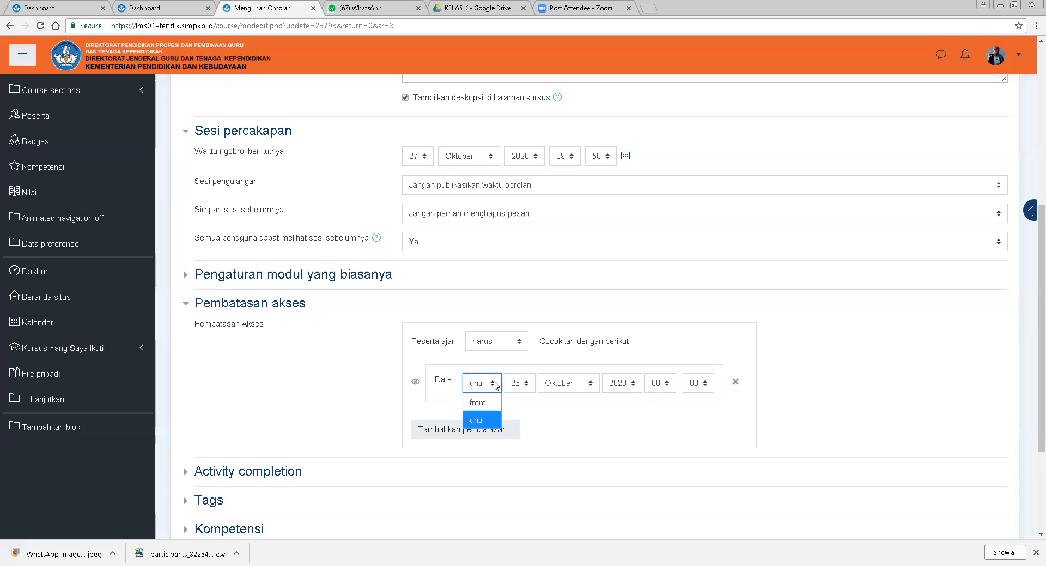
left_click(495, 386)
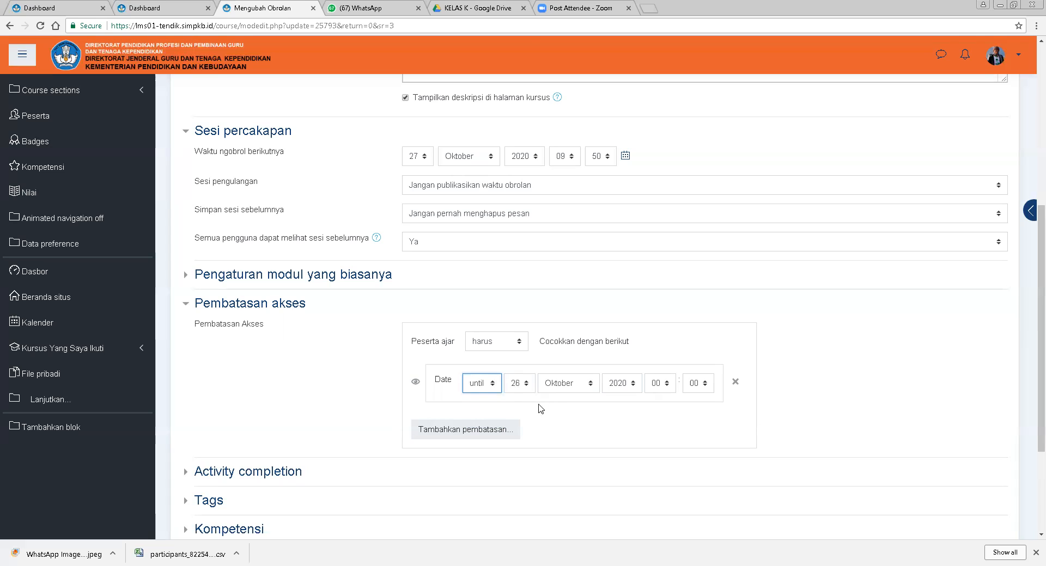
Set the restriction's until date to 27 Oktober 2020 at 12:10.
left_click(526, 387)
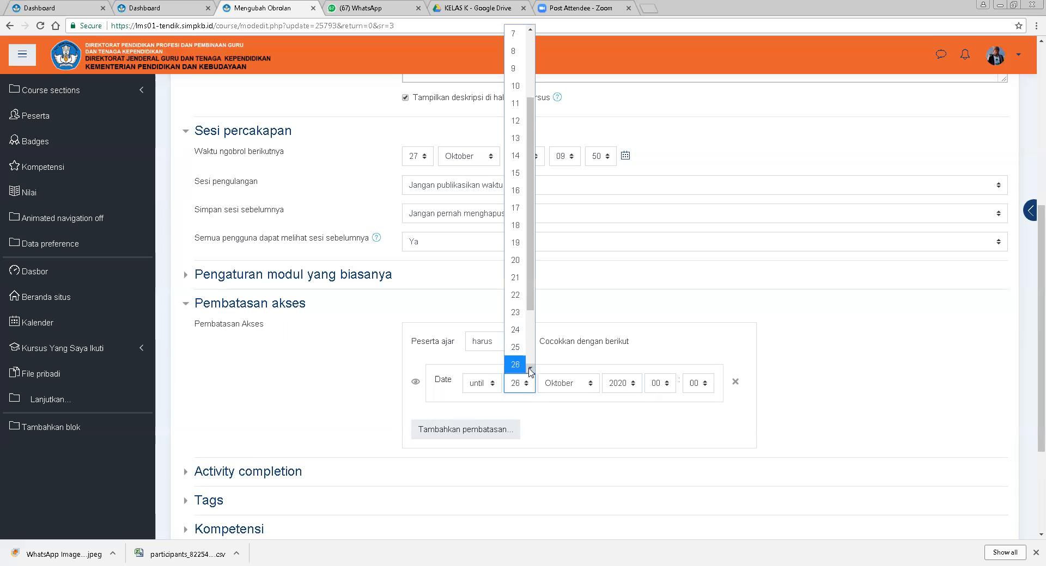
left_click(516, 347)
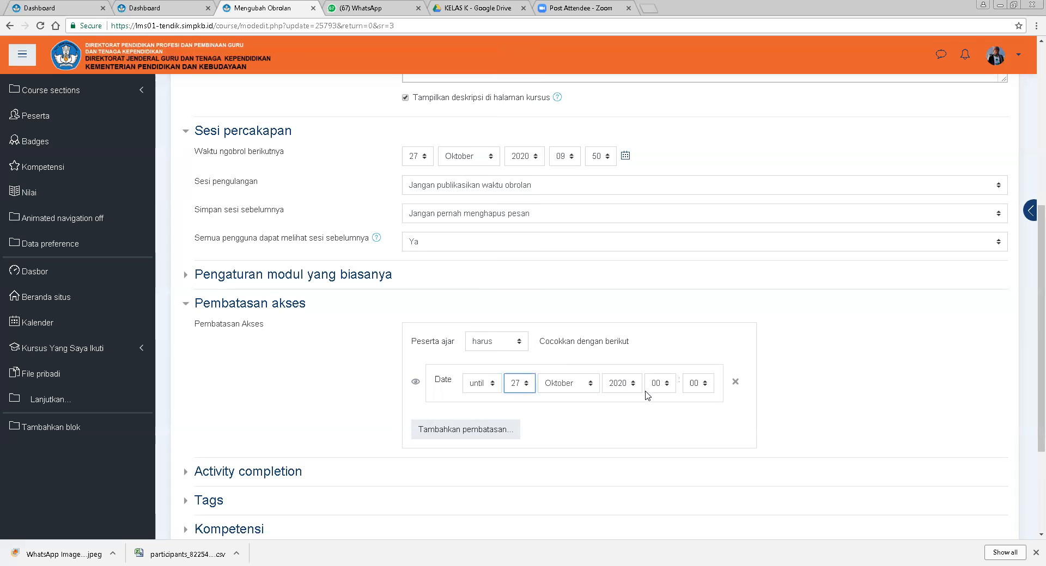
left_click(667, 385)
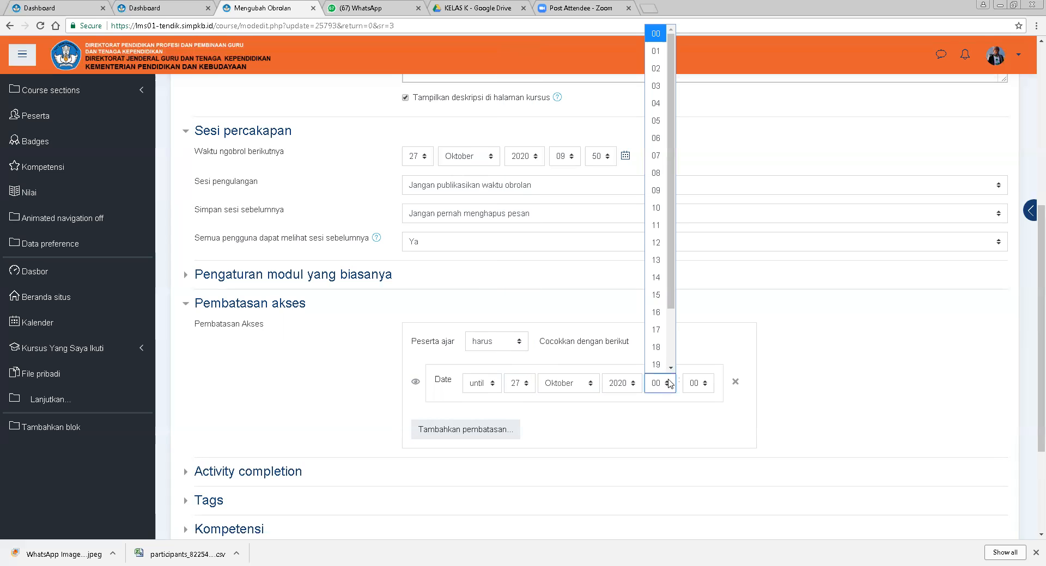
scroll(669, 373, "down", 2)
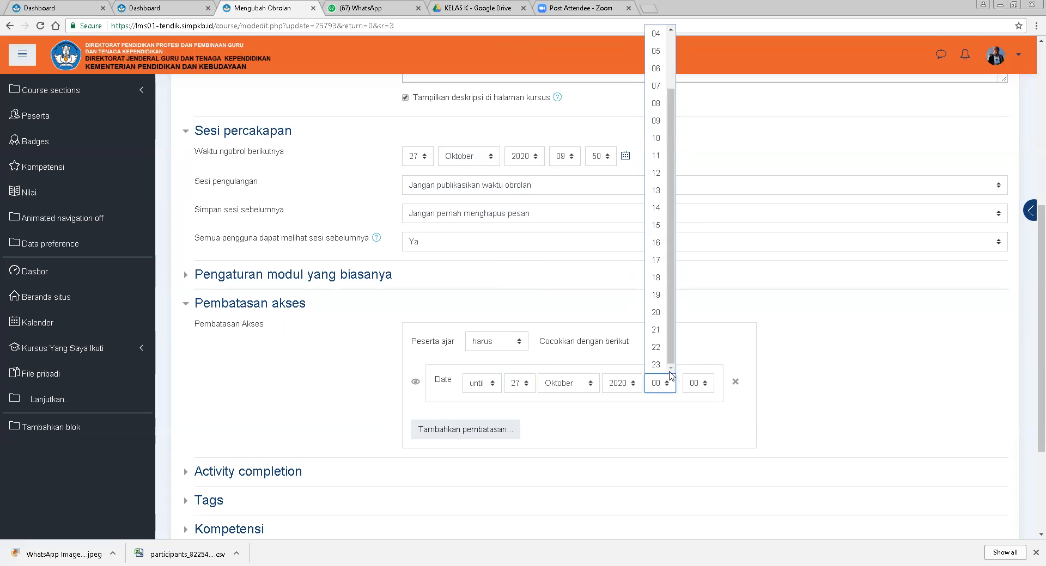
left_click(657, 175)
left_click(701, 384)
left_click(694, 208)
left_click(466, 417)
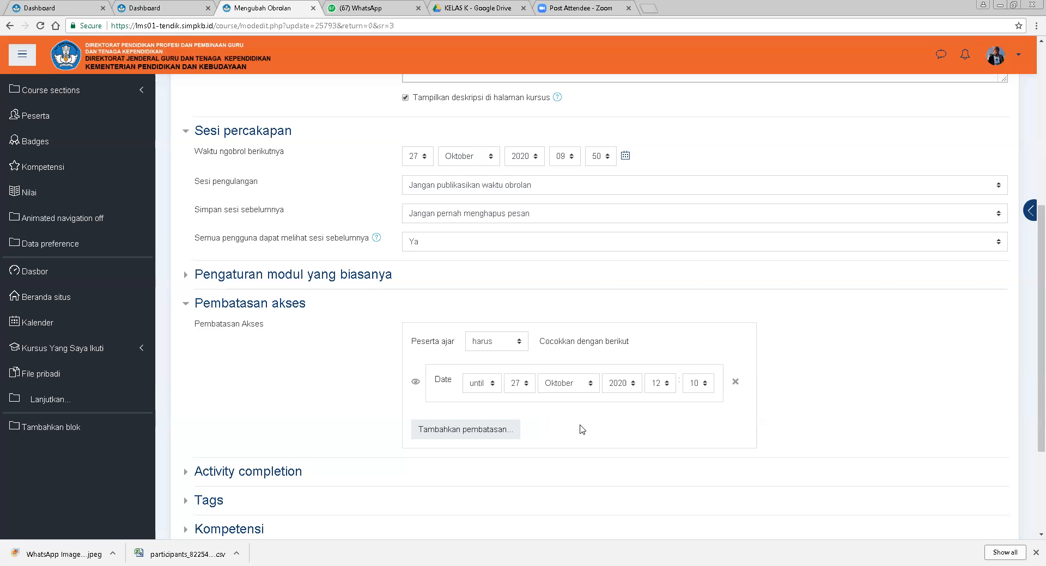
Expand the chat's Activity completion section.
scroll(590, 427, "down", 2)
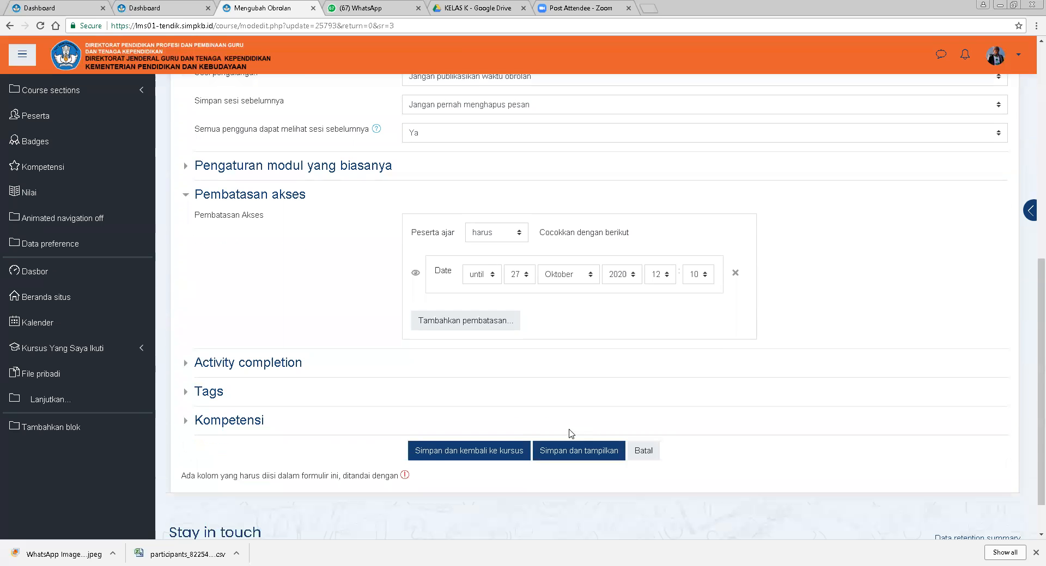
left_click(256, 370)
scroll(577, 462, "down", 2)
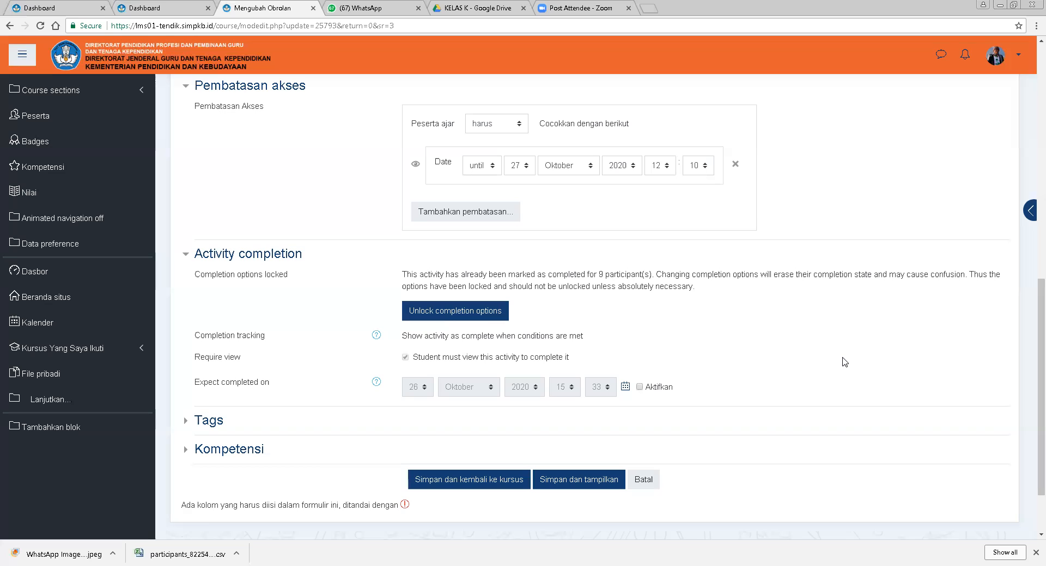
Enable the chat's expected completion date, set its day to 27, and save the chat settings, returning to the course.
scroll(849, 392, "down", 3)
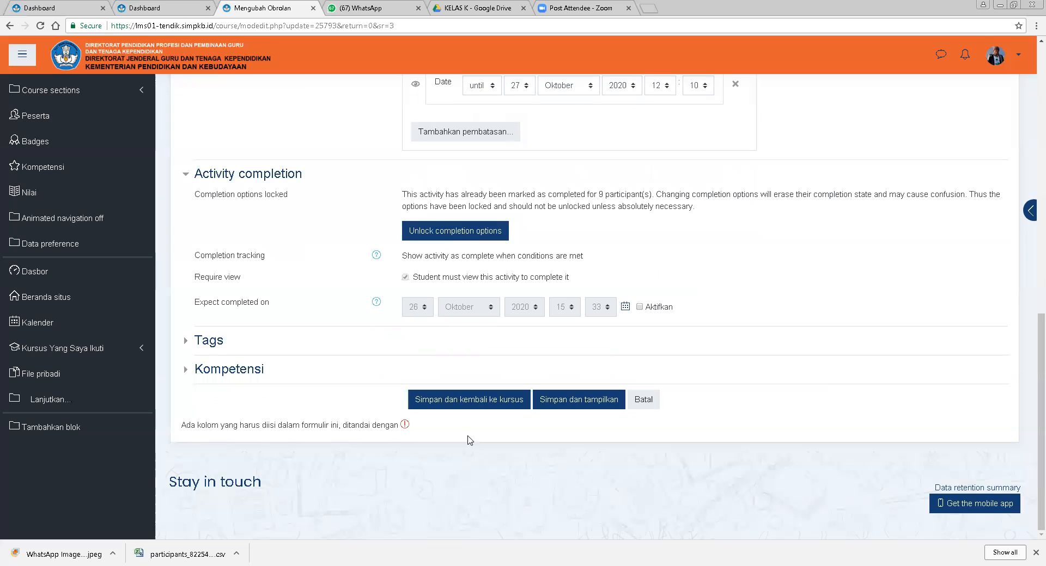
left_click(654, 308)
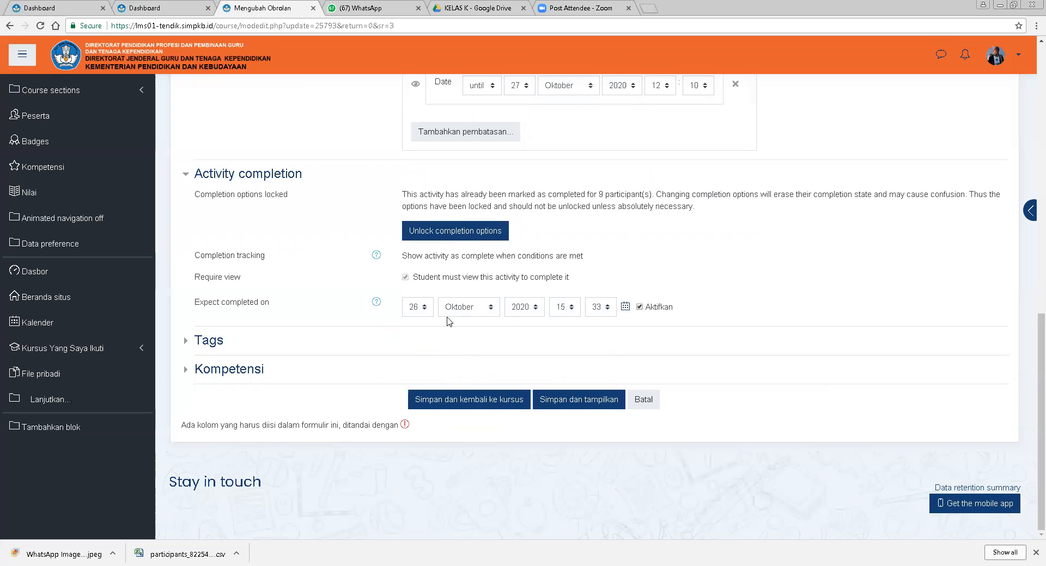
left_click(424, 308)
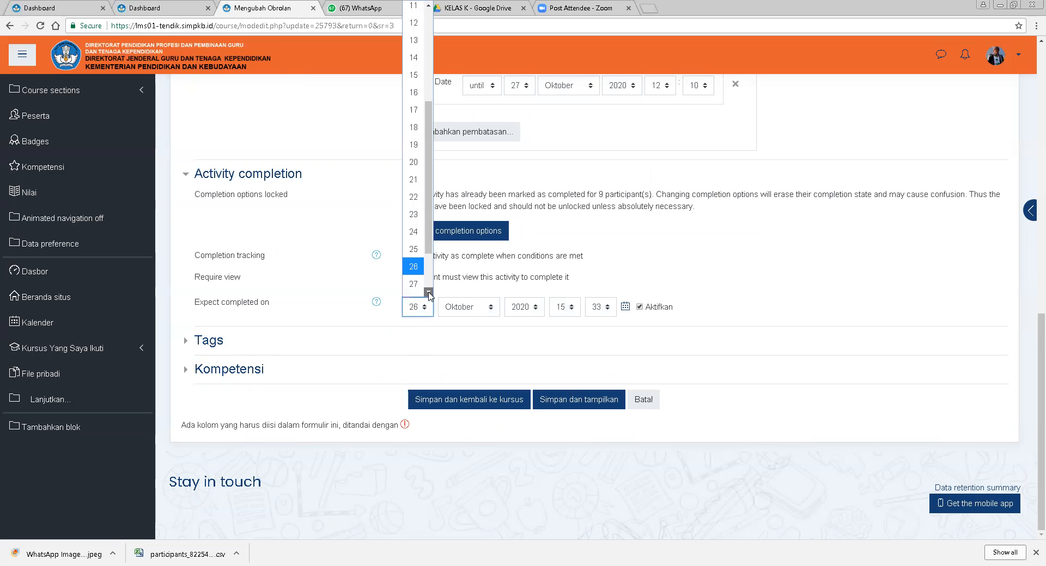
left_click(414, 240)
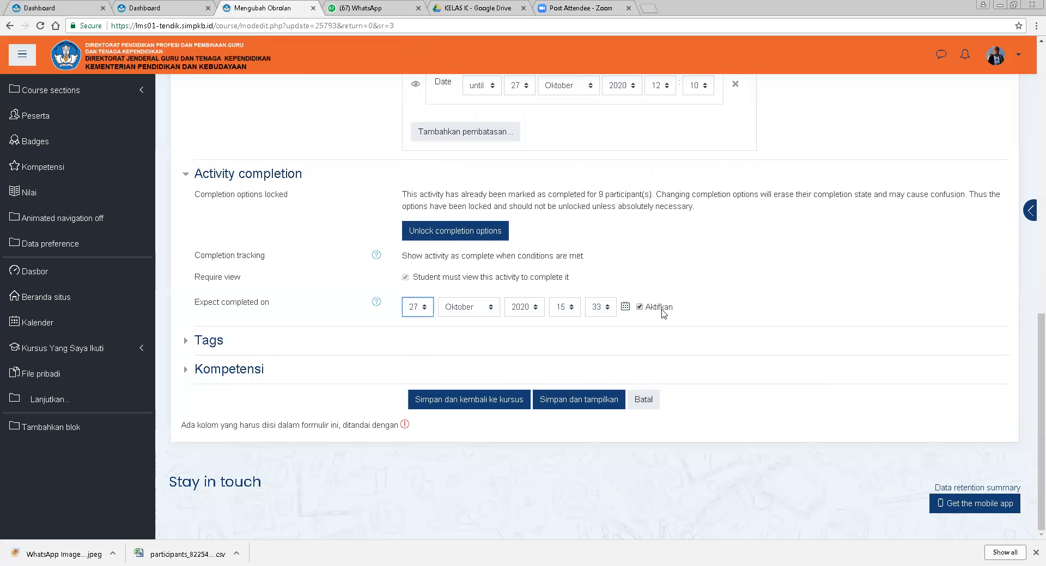
left_click(659, 308)
left_click(493, 410)
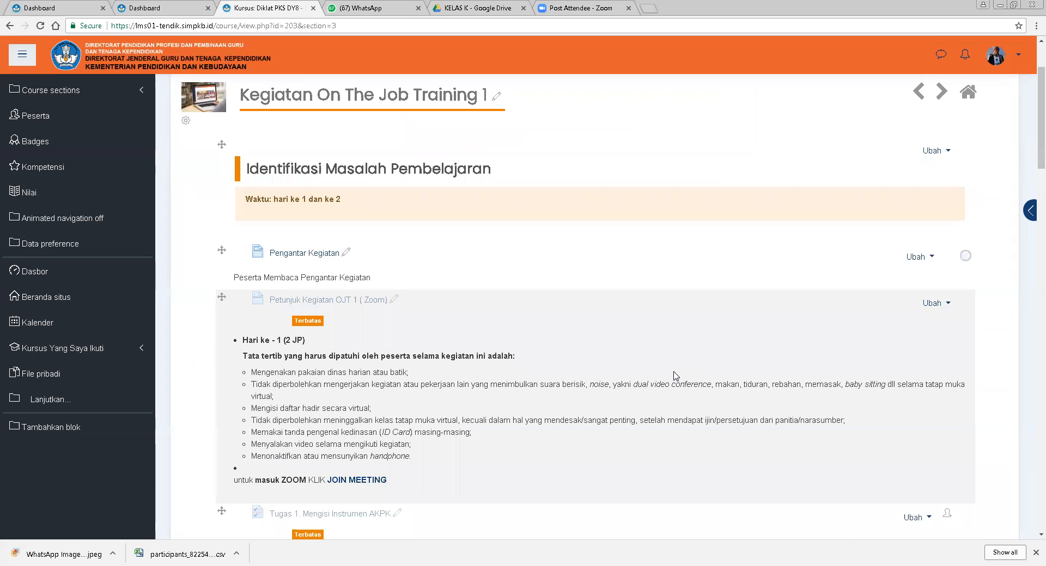
Scroll through the section's activities to review their descriptions and restrictions.
scroll(664, 382, "down", 8)
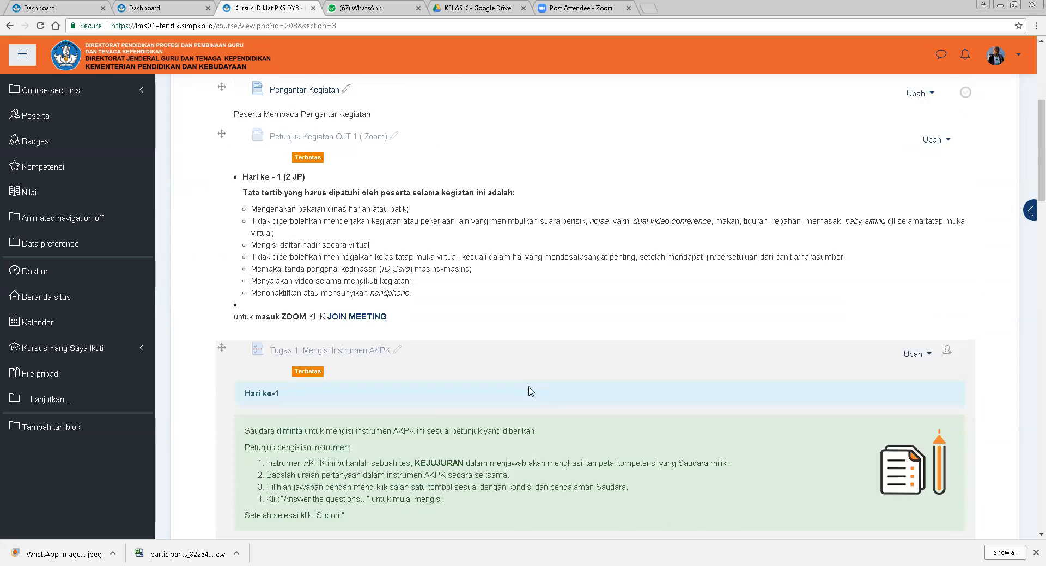
scroll(539, 390, "down", 4)
scroll(587, 387, "down", 3)
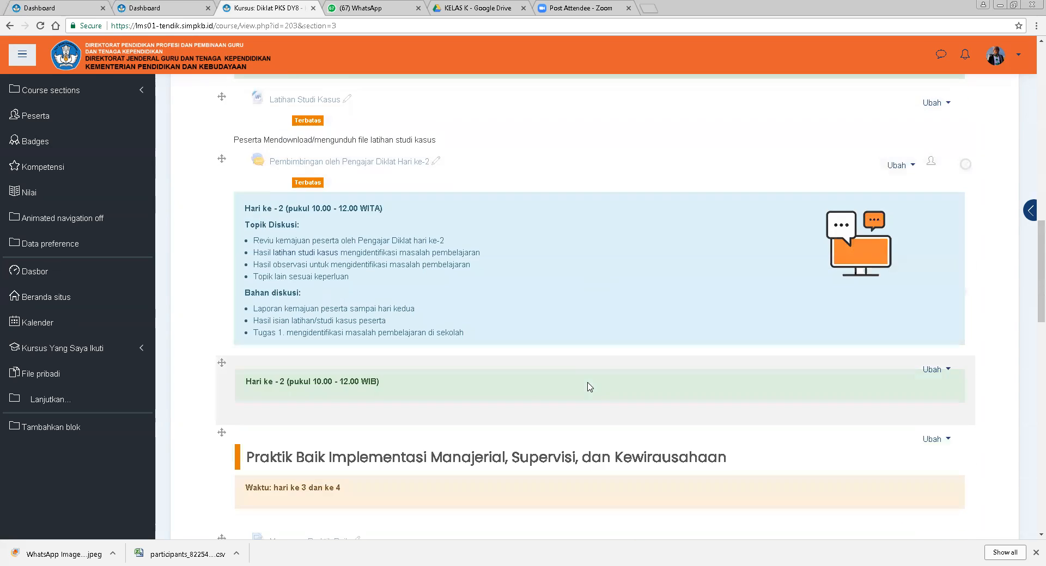
scroll(587, 388, "down", 4)
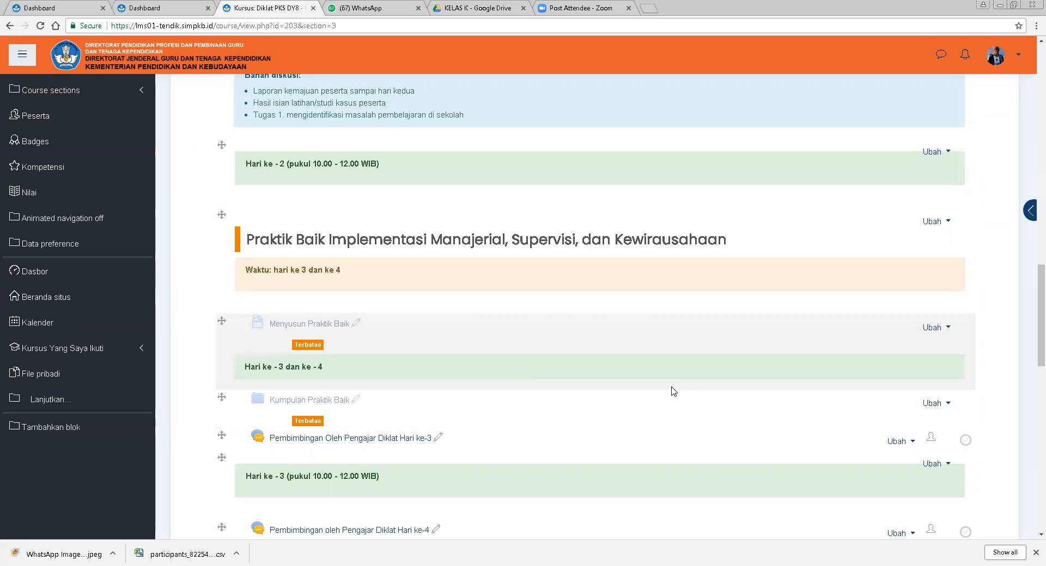
scroll(571, 345, "down", 4)
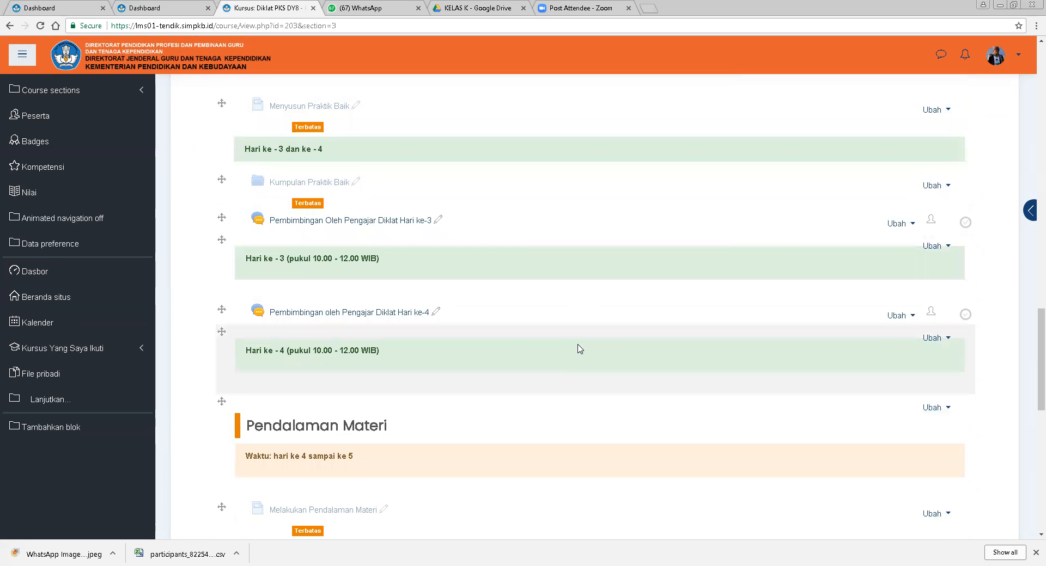
scroll(579, 349, "up", 1)
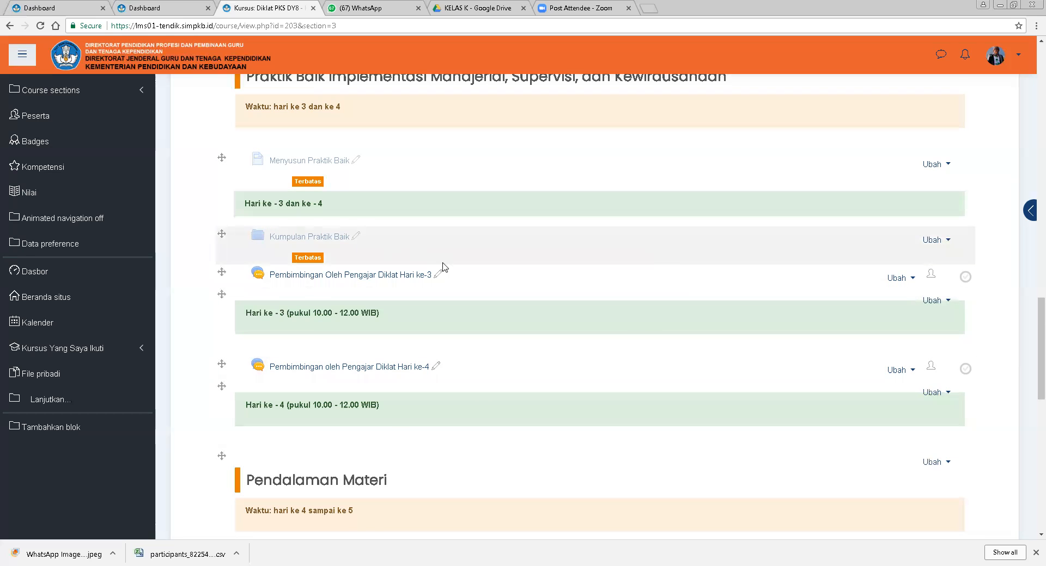
scroll(443, 265, "down", 3)
scroll(444, 264, "down", 2)
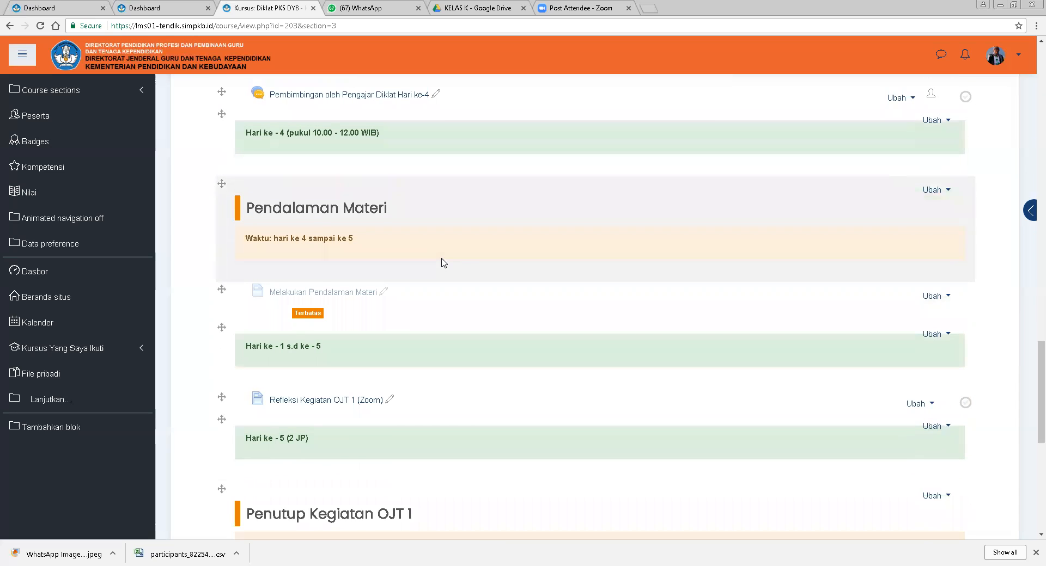
scroll(444, 263, "up", 3)
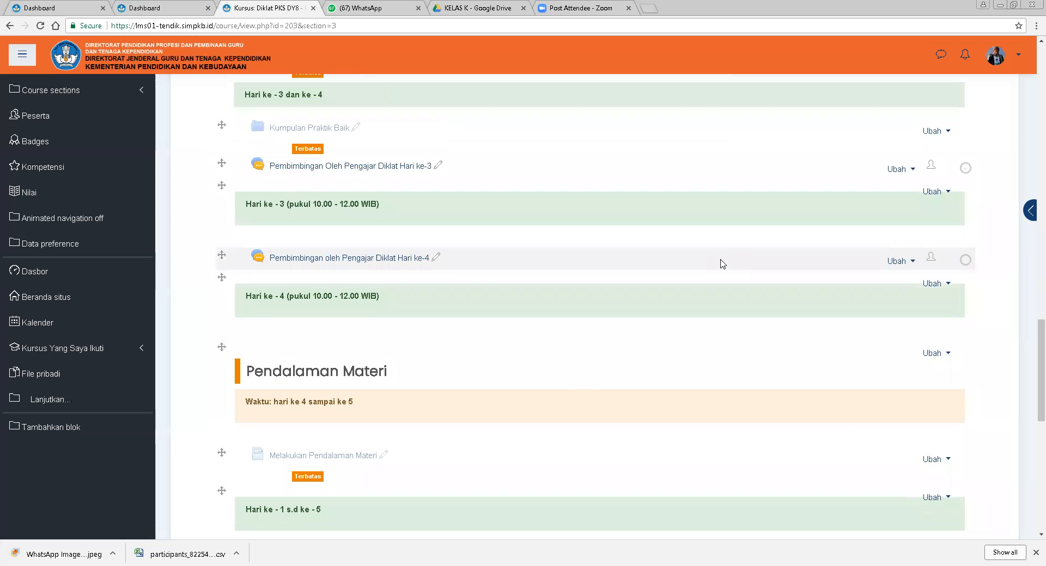
scroll(722, 264, "down", 6)
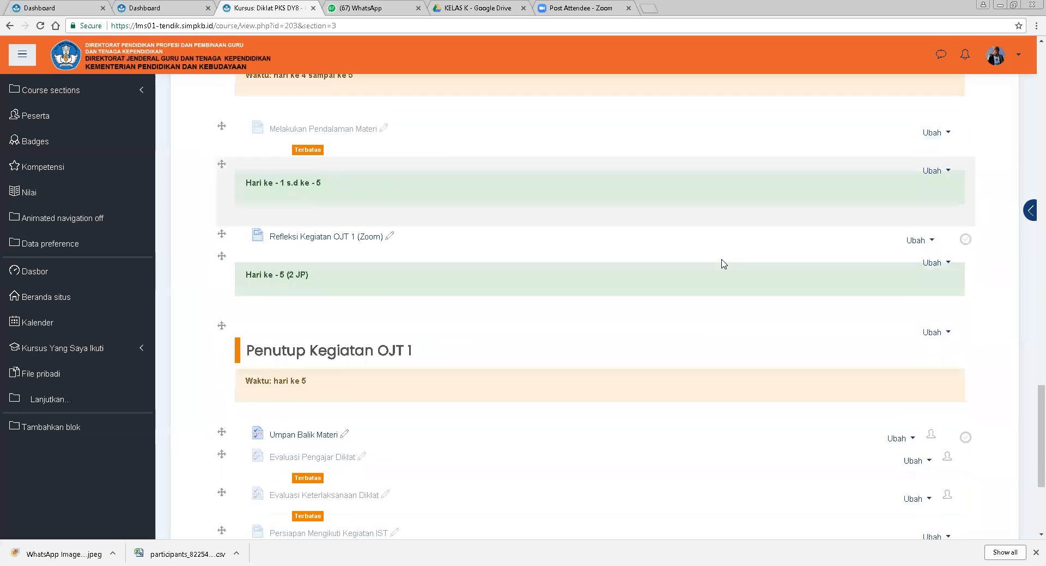
scroll(723, 264, "down", 2)
scroll(724, 264, "up", 6)
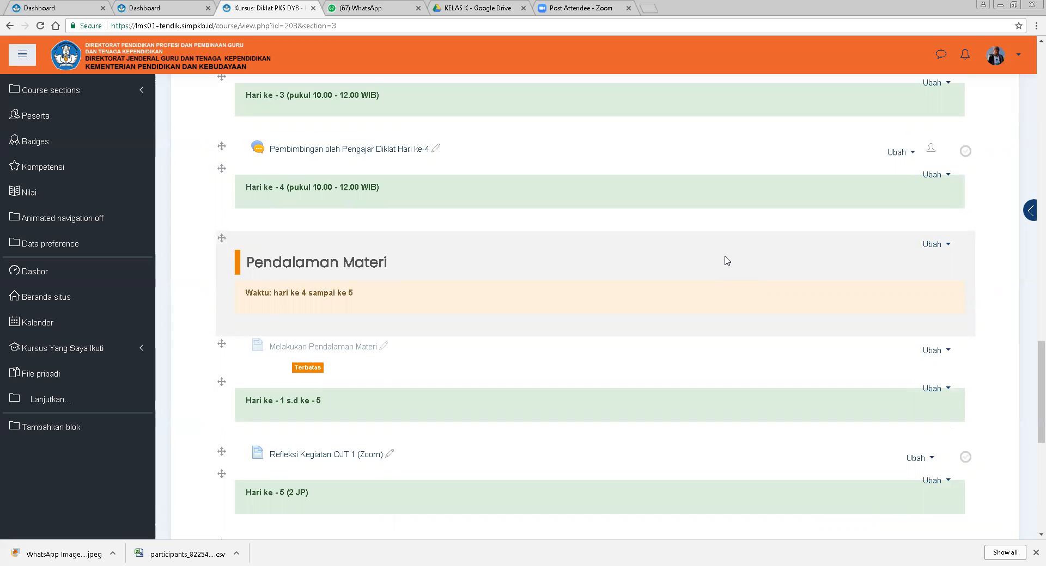
scroll(626, 278, "up", 2)
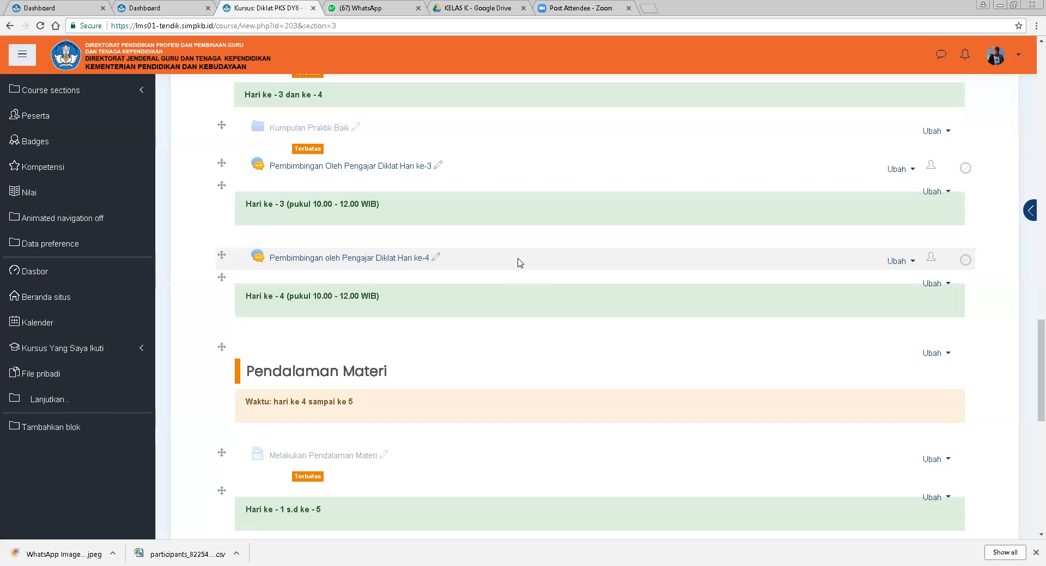
scroll(558, 373, "down", 6)
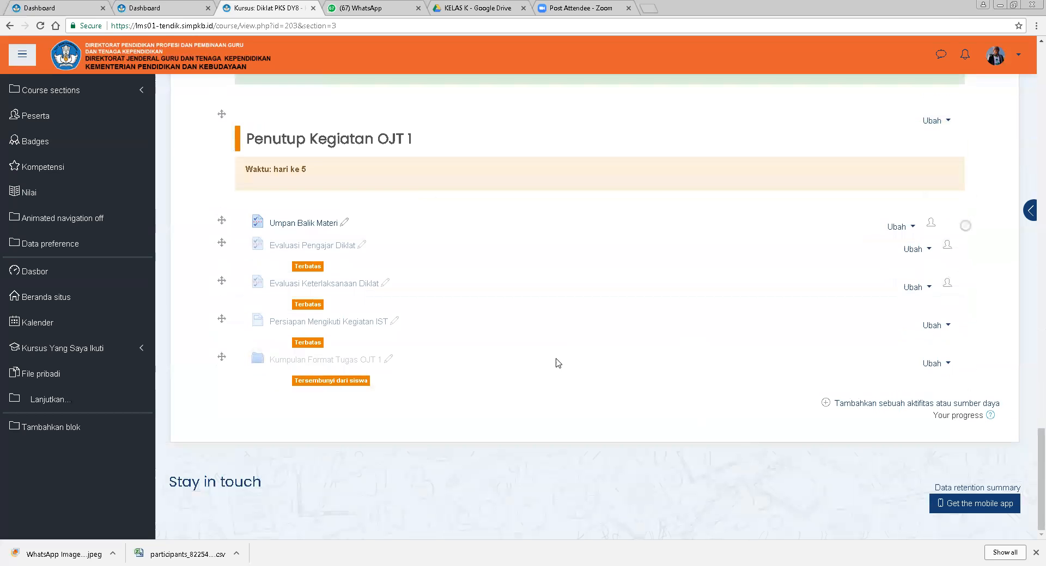
left_click(872, 404)
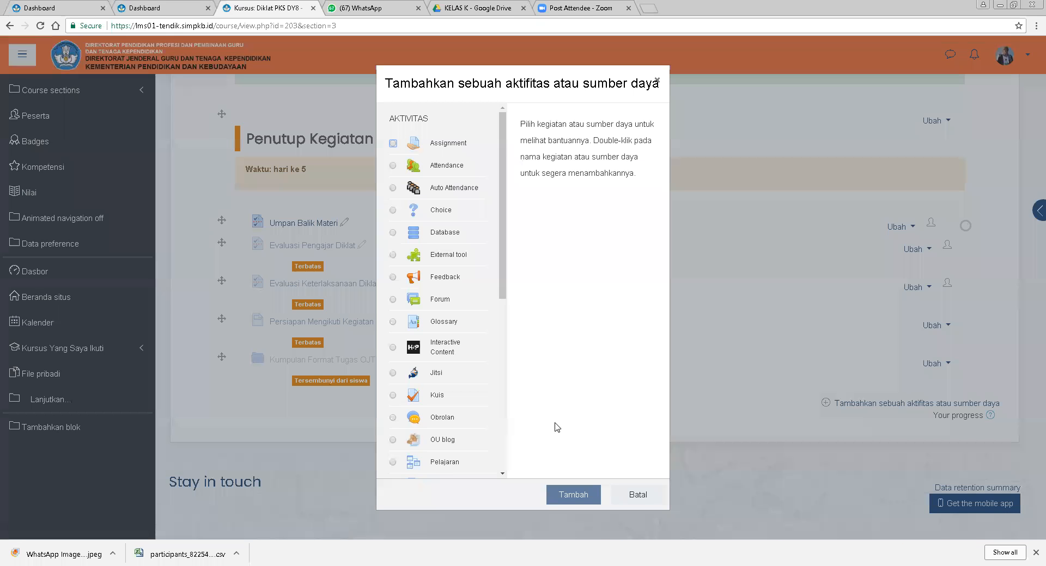
left_click_drag(504, 277, 491, 451)
left_click(436, 276)
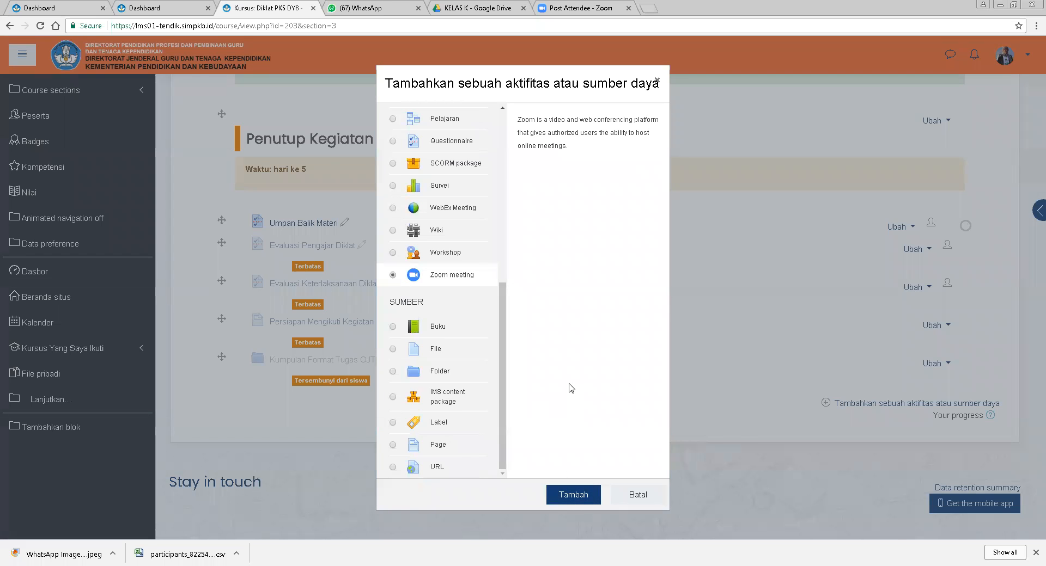
left_click_drag(503, 289, 502, 118)
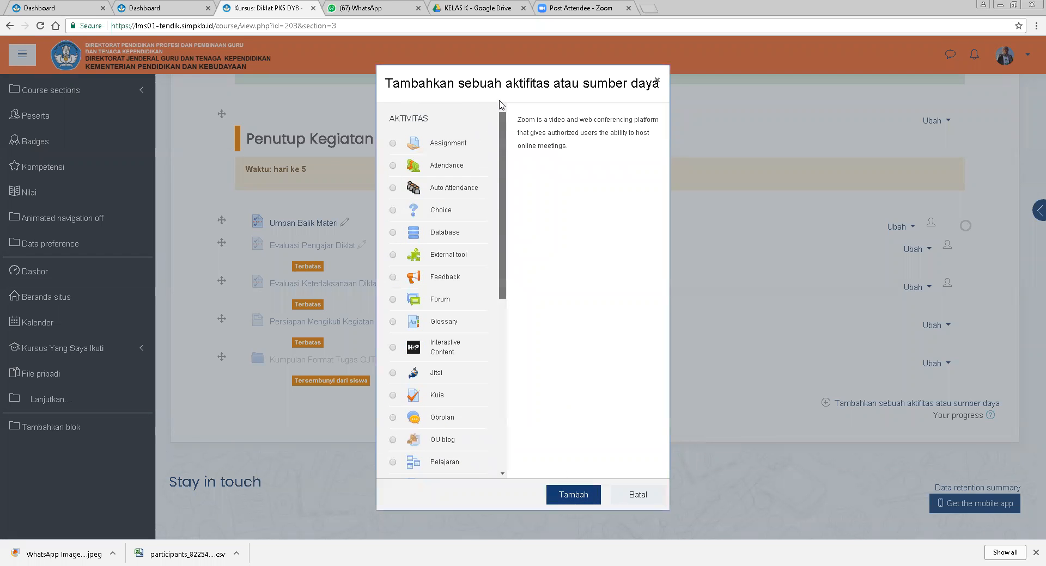
left_click(657, 80)
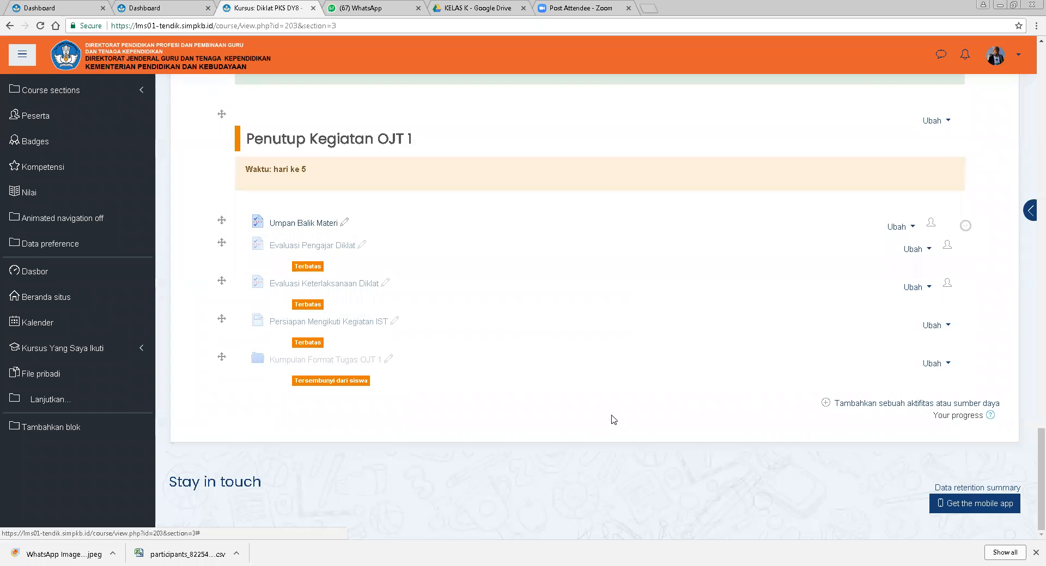
Open the settings of the Menyusun Praktik Baik page.
scroll(695, 378, "up", 4)
scroll(695, 378, "up", 6)
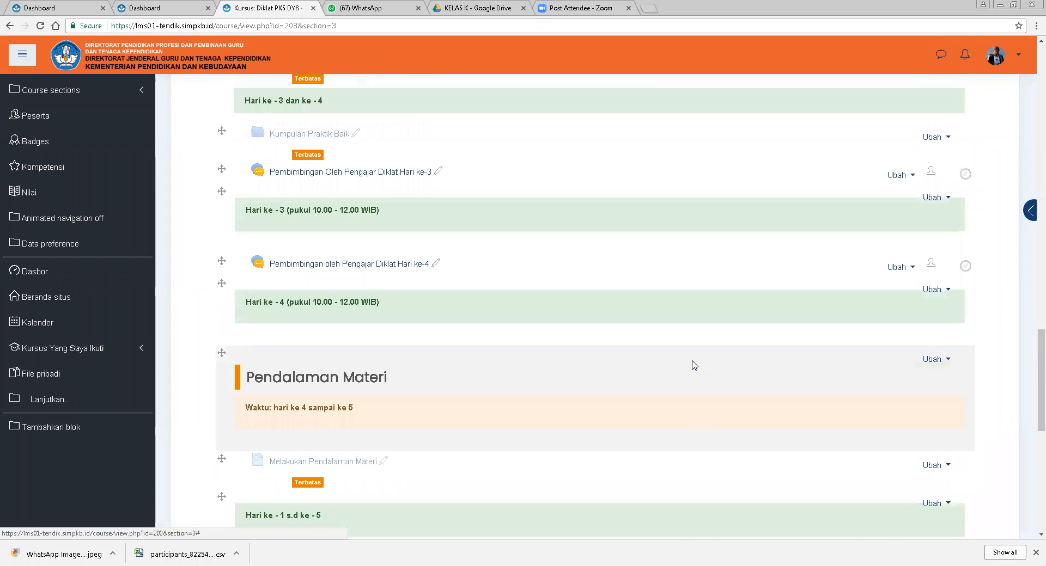
scroll(694, 365, "up", 3)
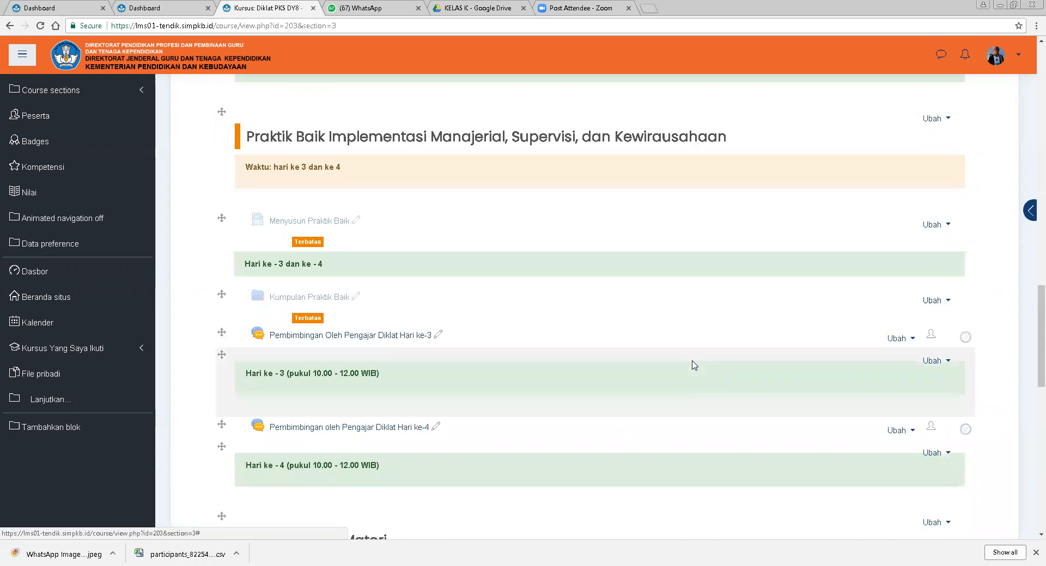
scroll(694, 365, "up", 2)
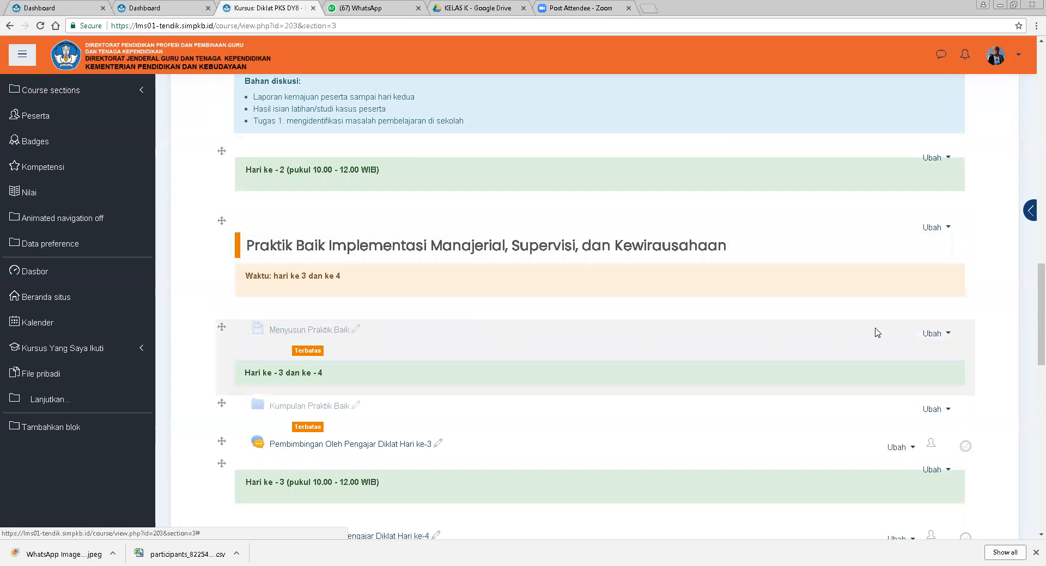
left_click(930, 335)
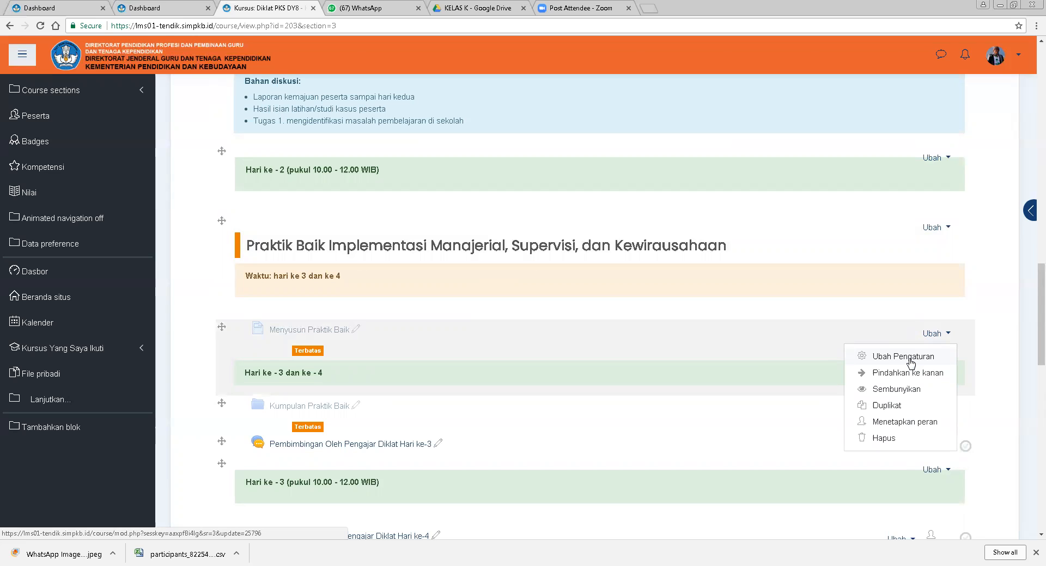
left_click(909, 358)
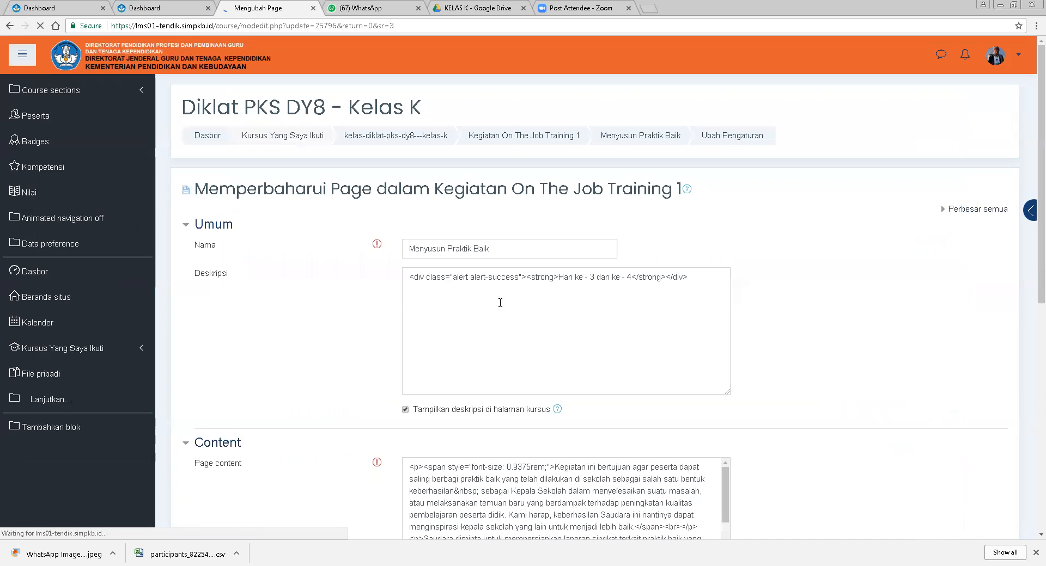
Review the page's description and content text.
scroll(579, 366, "down", 1)
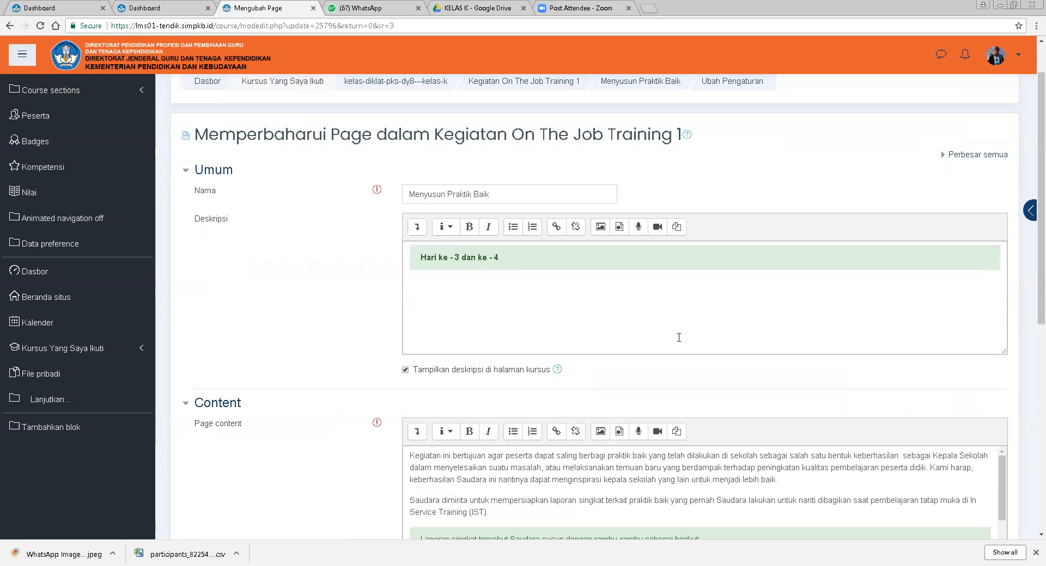
scroll(678, 337, "down", 2)
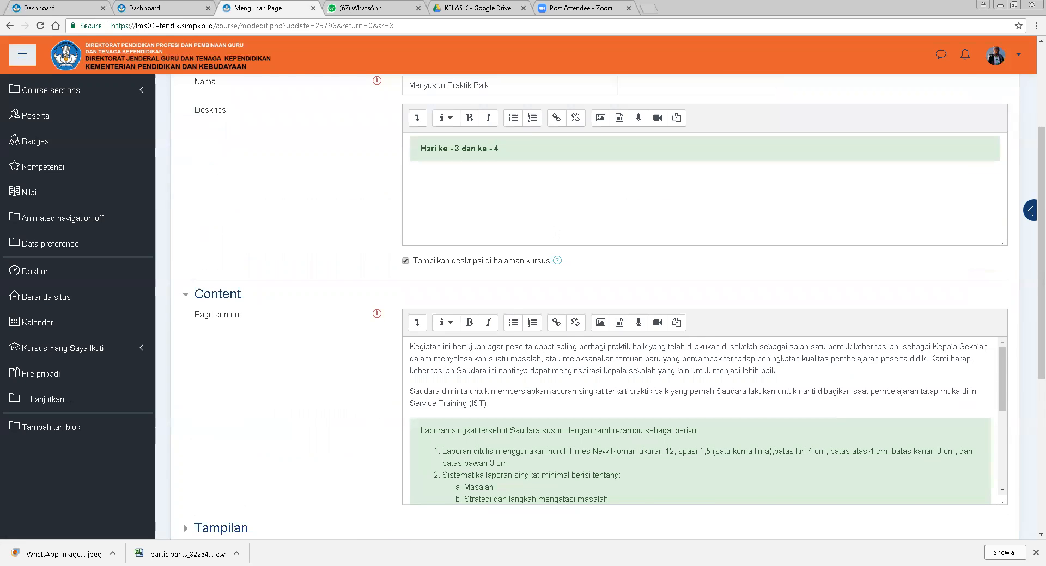
scroll(550, 240, "up", 1)
left_click(547, 248)
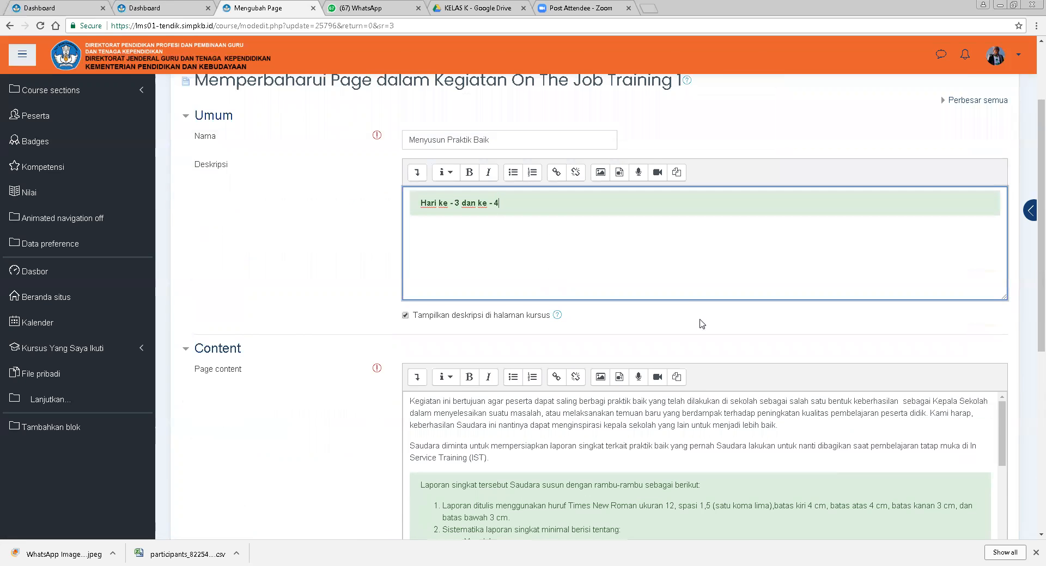
left_click(959, 338)
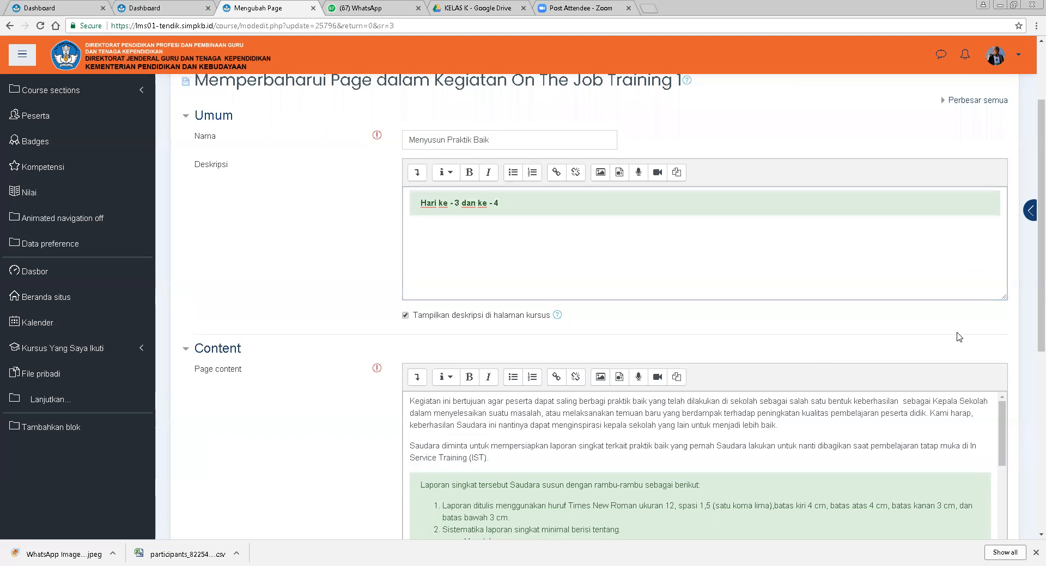
left_click(519, 258)
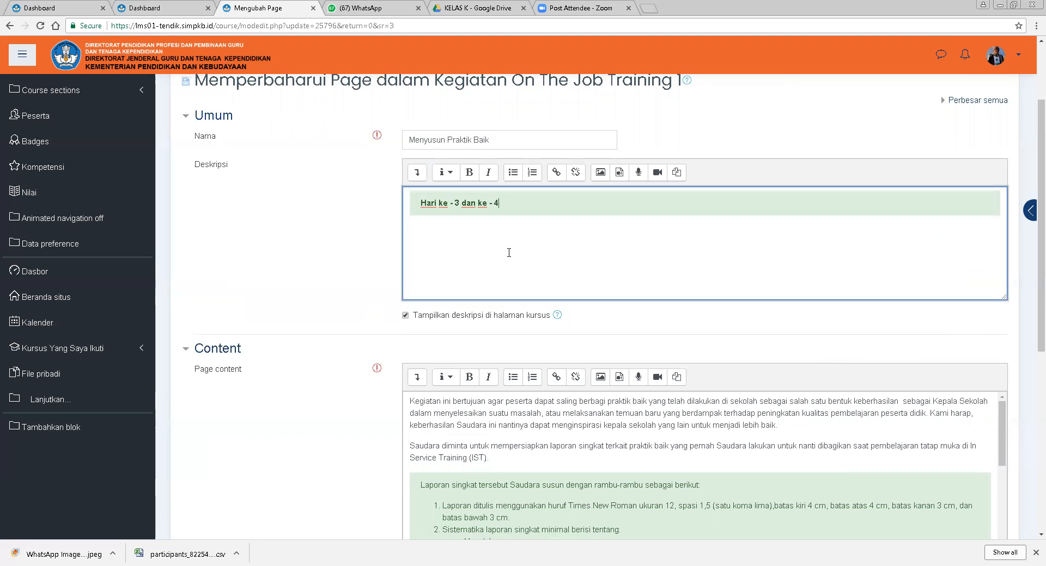
scroll(745, 339, "down", 2)
scroll(746, 336, "down", 8)
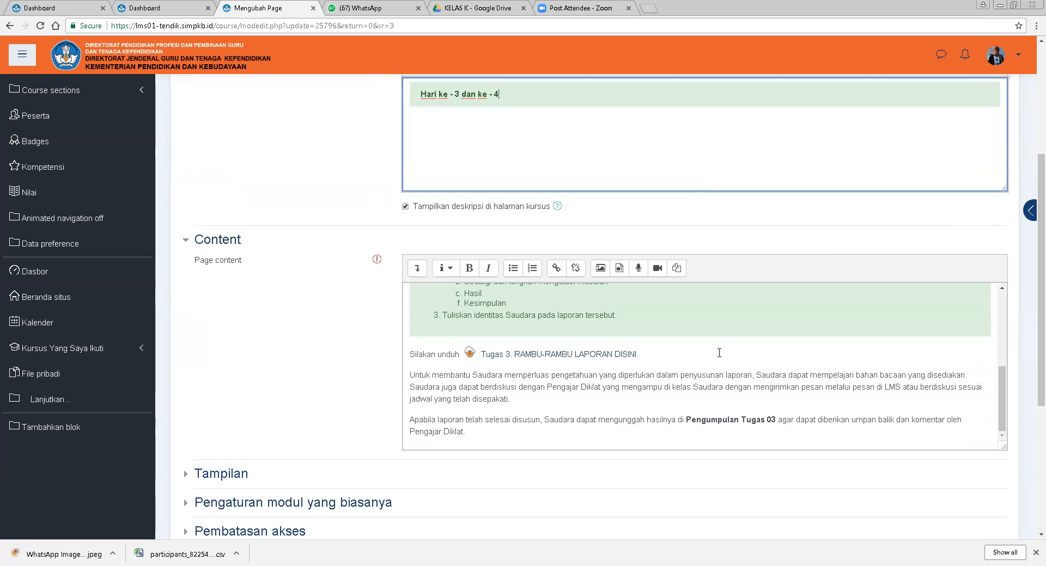
scroll(719, 355, "up", 6)
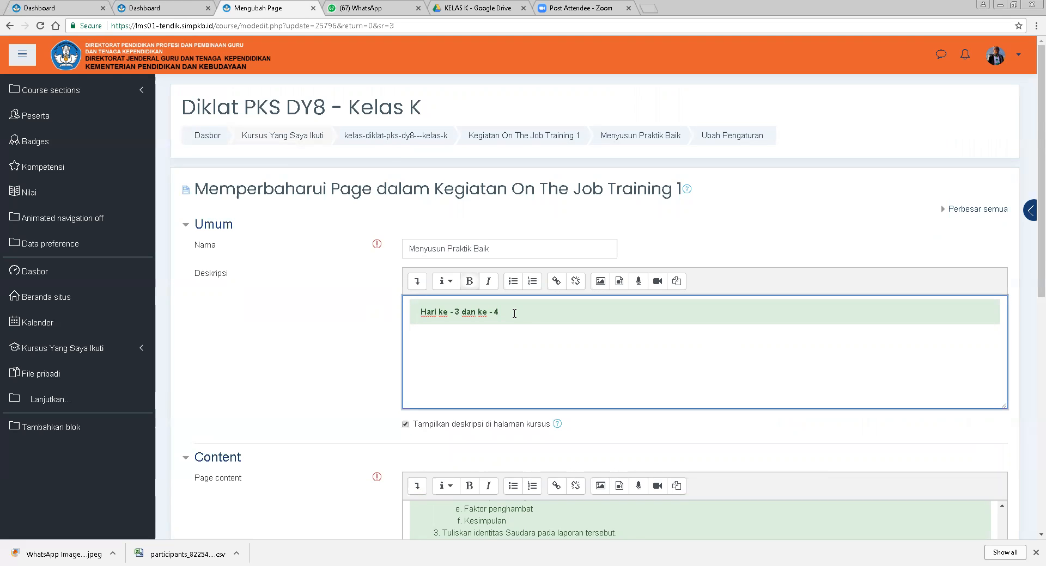
Add a second line 'Peserta Membaca Page Menyusun Praktik Baik' to the page's description.
type("Per")
key("BackSpace")
key("BackSpace")
key("Return")
type("Pese")
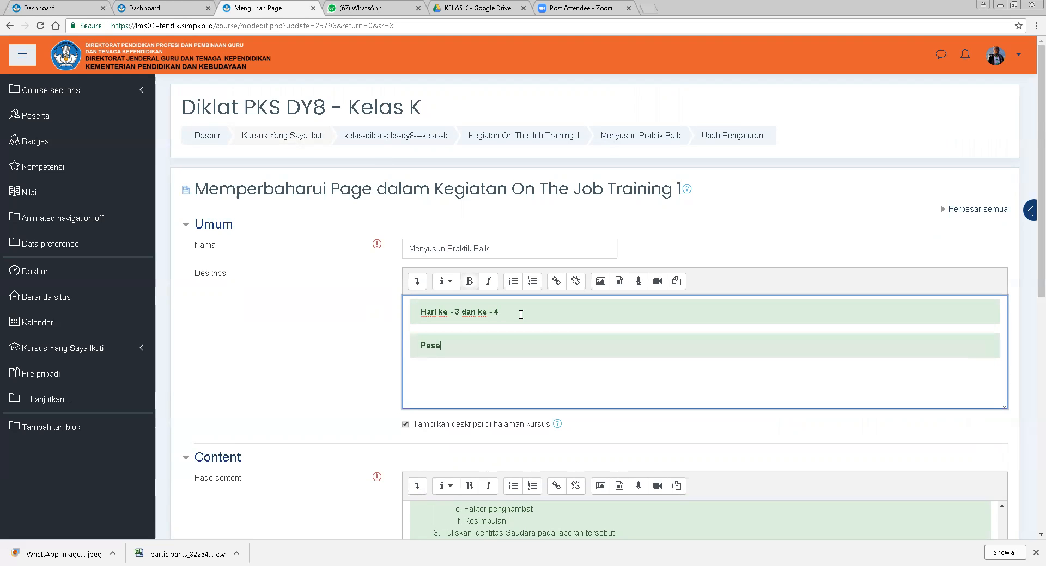
type("rta M")
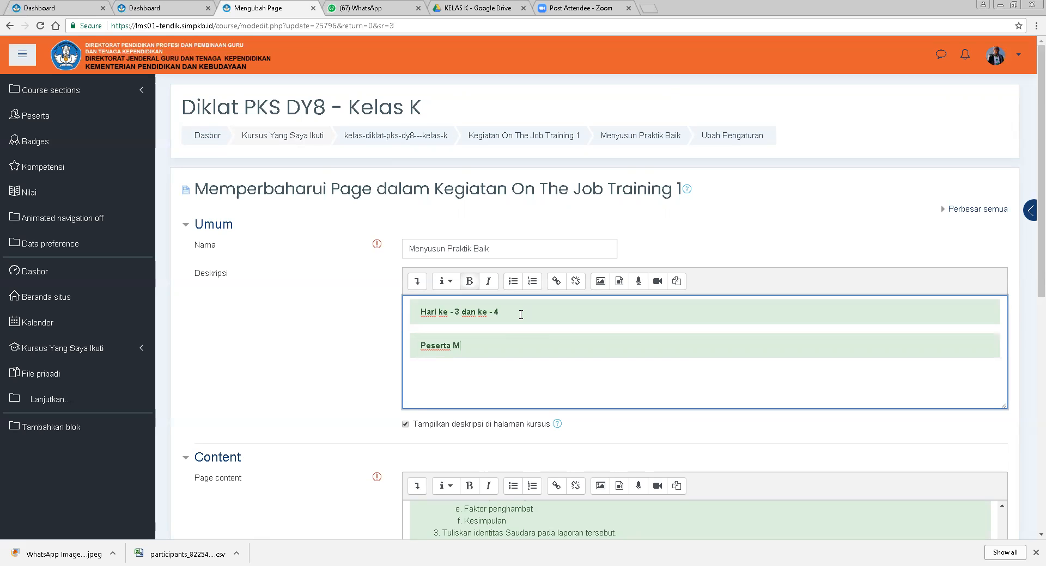
type("embaca Page Menyusun Prakt")
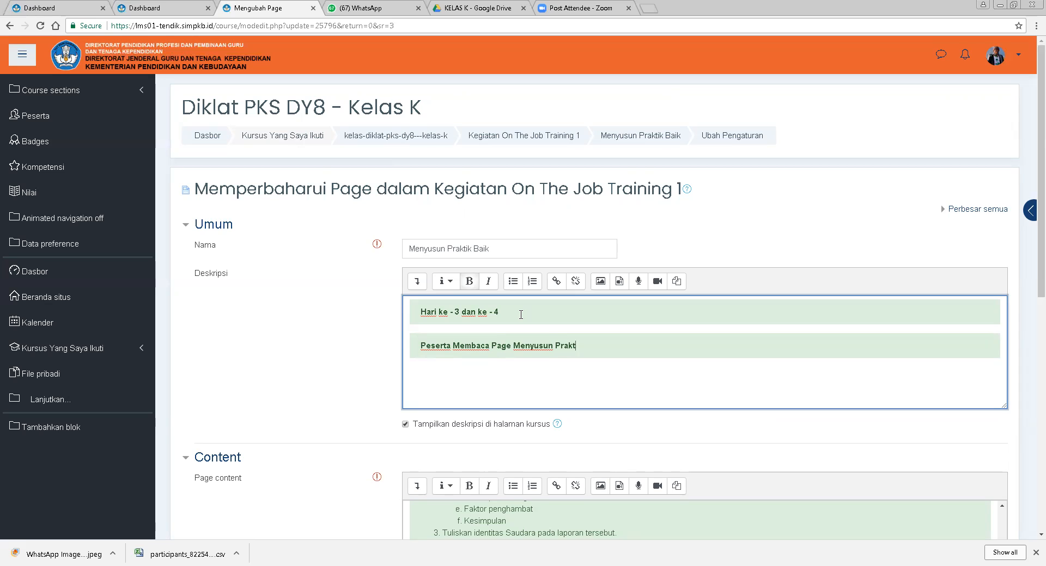
type("ik Bail")
type("k Baik")
Expand the page's access restriction section and inspect its activity completion condition.
scroll(646, 391, "down", 3)
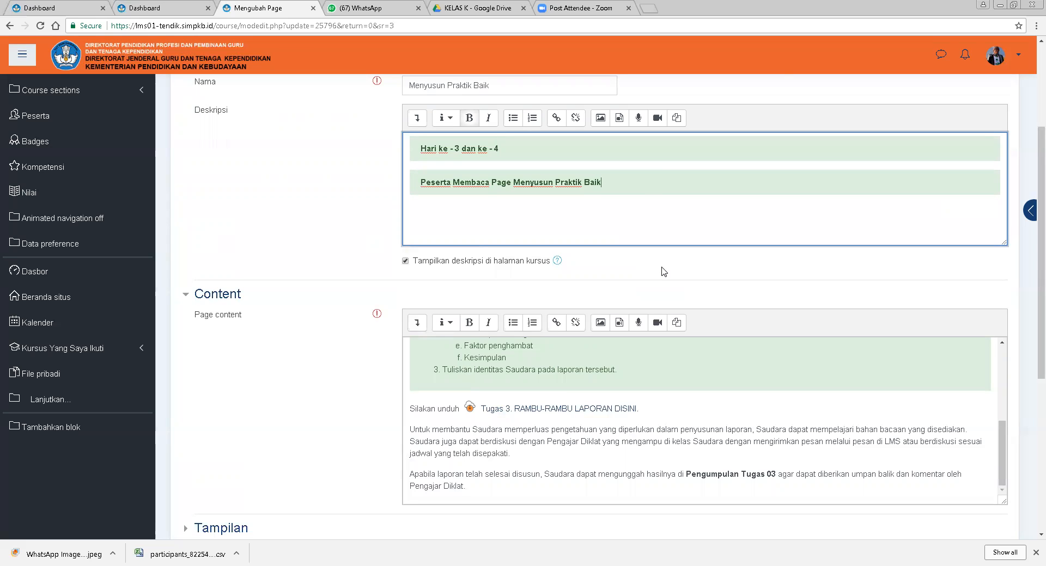
scroll(663, 271, "down", 3)
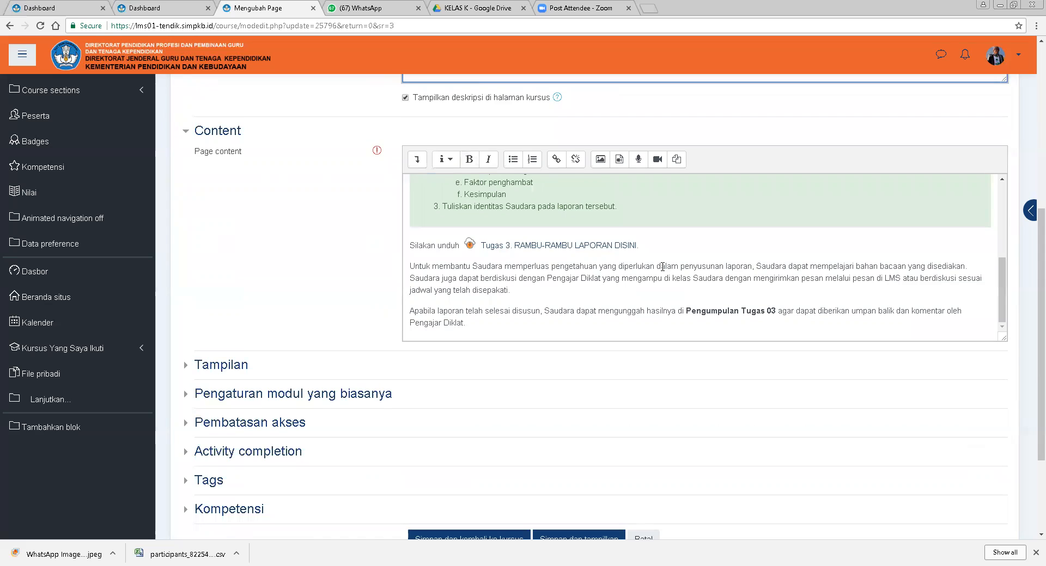
scroll(636, 302, "down", 2)
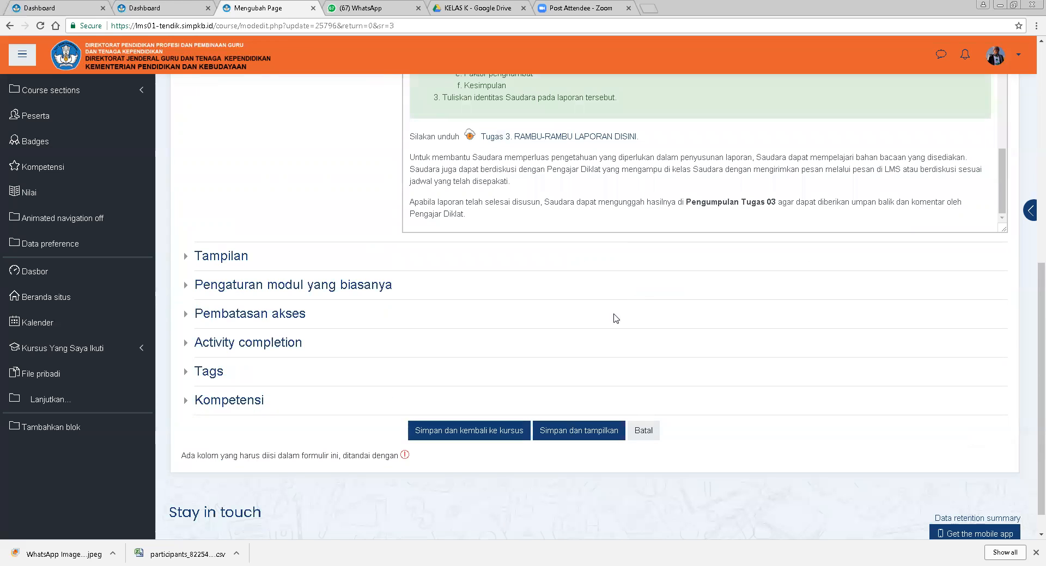
left_click(242, 321)
scroll(702, 340, "down", 2)
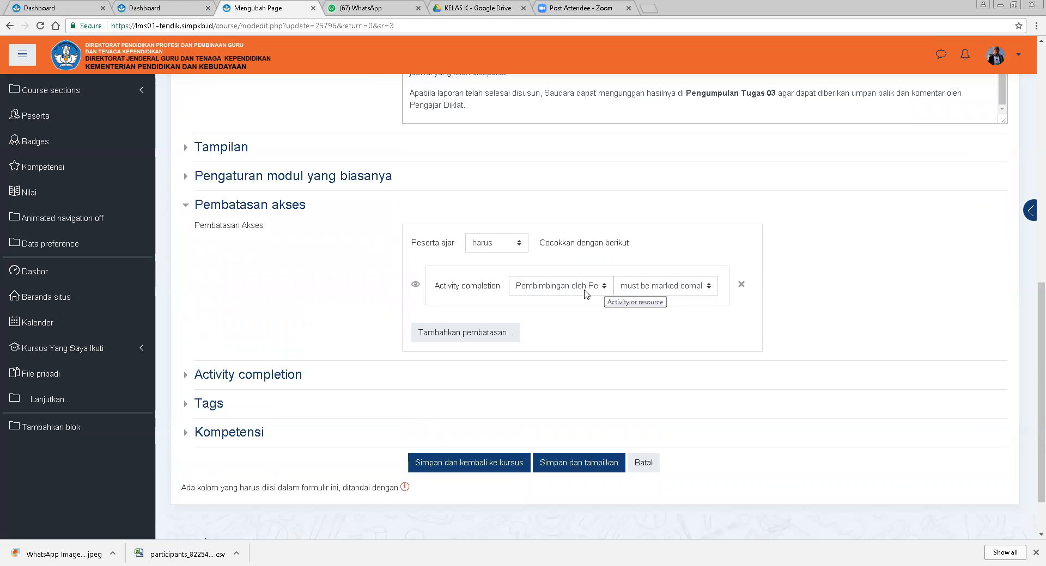
left_click(604, 289)
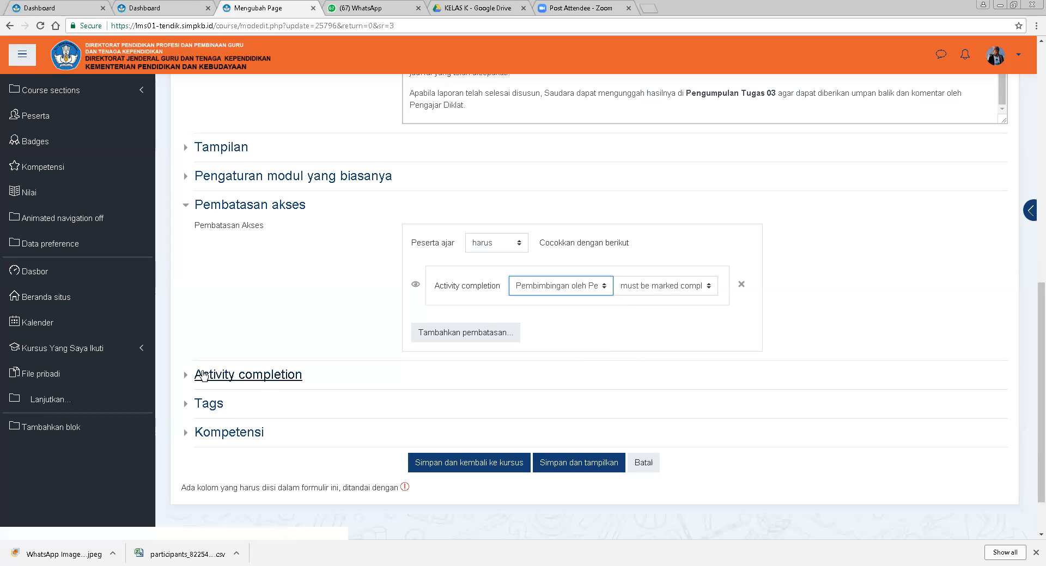
Expand the page's activity completion section and unlock its completion options.
left_click(225, 376)
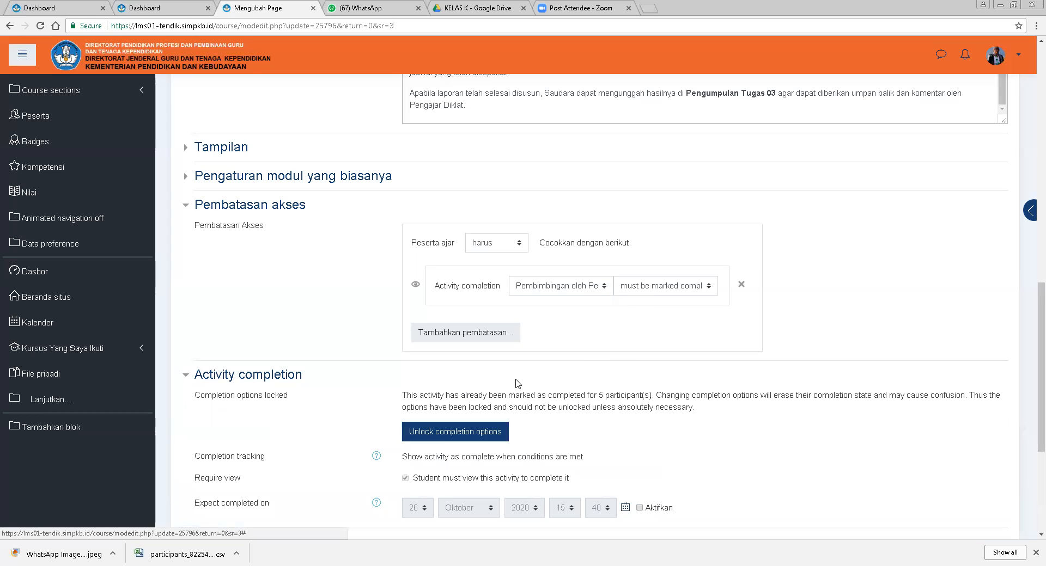
scroll(537, 379, "down", 2)
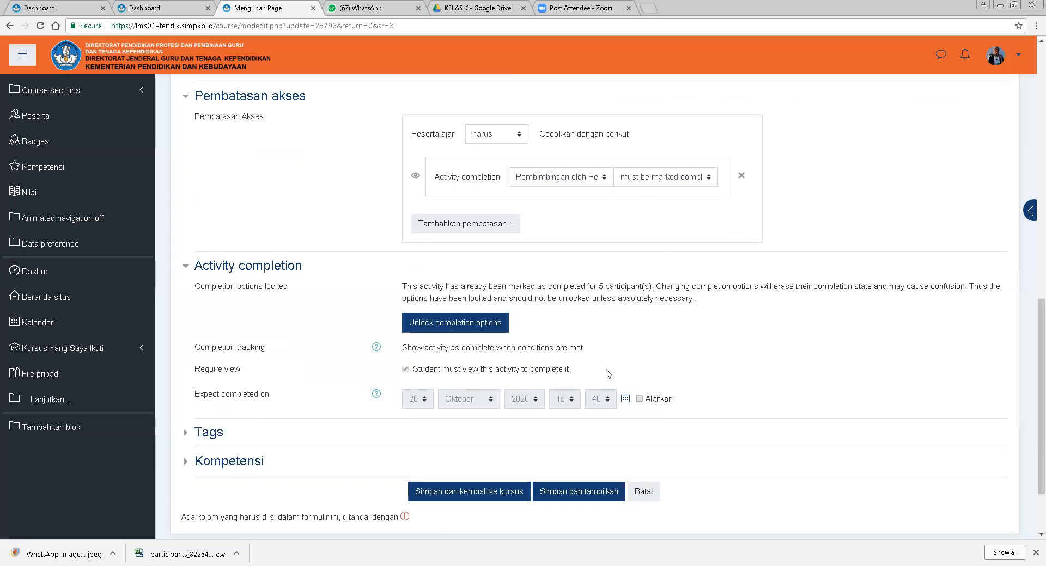
left_click(488, 333)
left_click(479, 335)
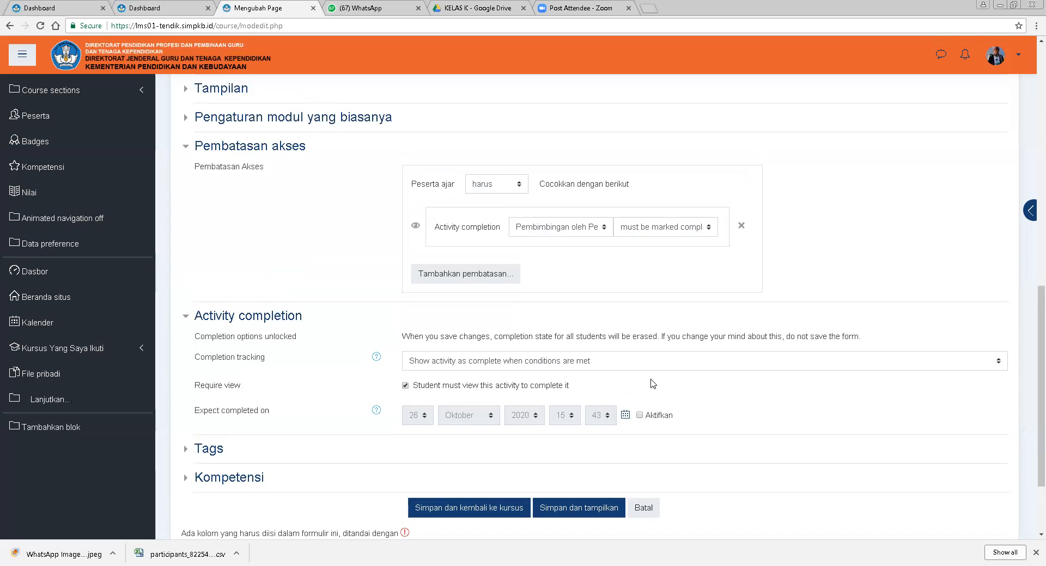
Set the page's expected completion day to 28 with the date left disabled, and save, returning to the course.
scroll(652, 384, "down", 1)
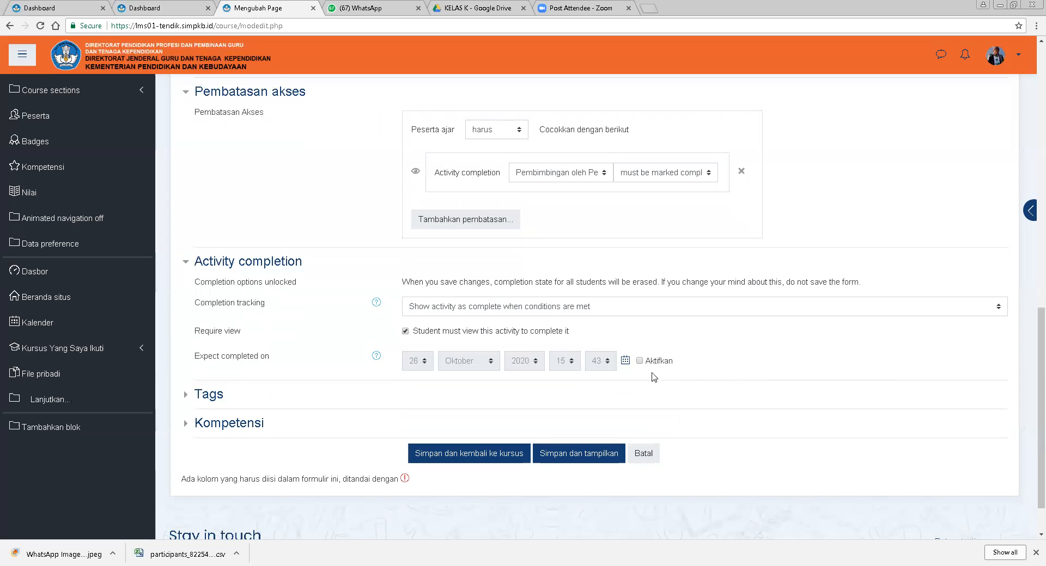
left_click(658, 361)
left_click(427, 362)
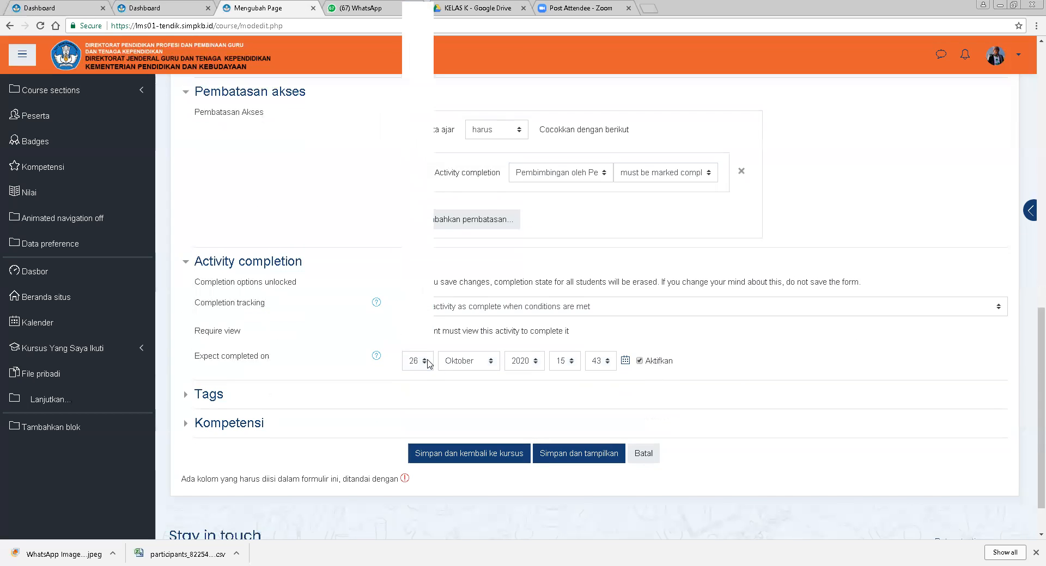
left_click(428, 347)
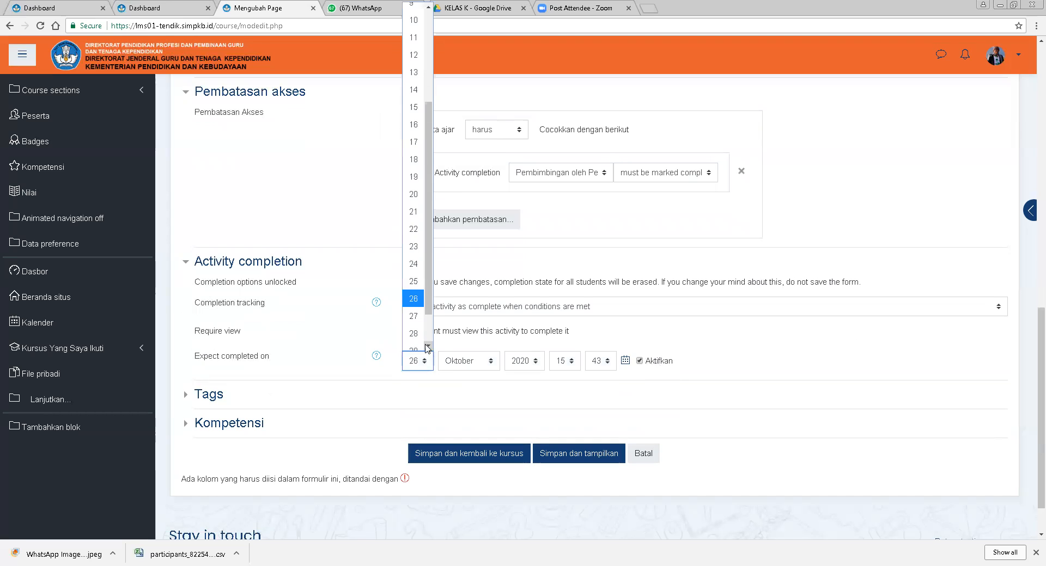
left_click(414, 333)
left_click(653, 362)
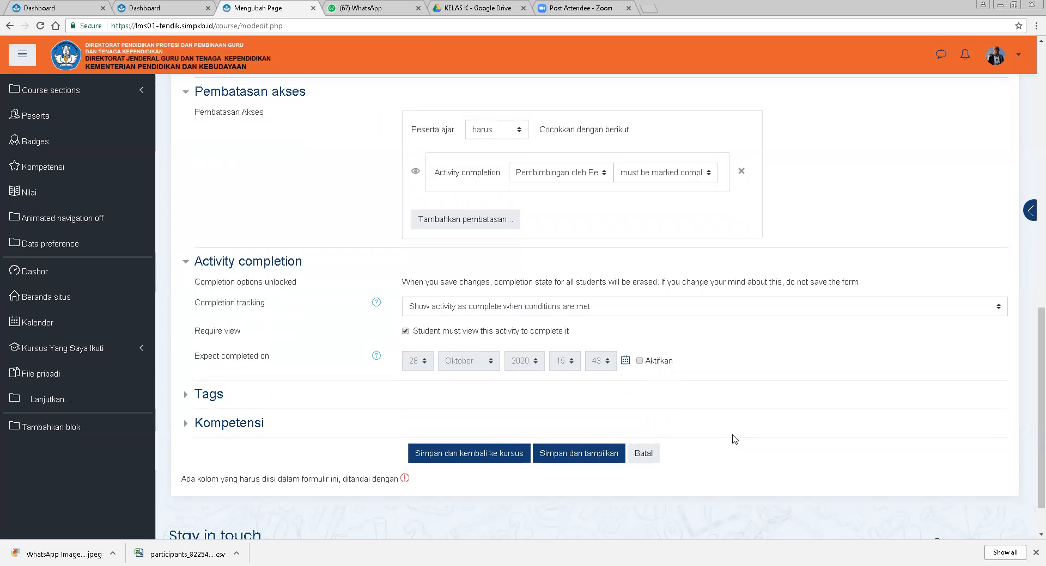
left_click(475, 460)
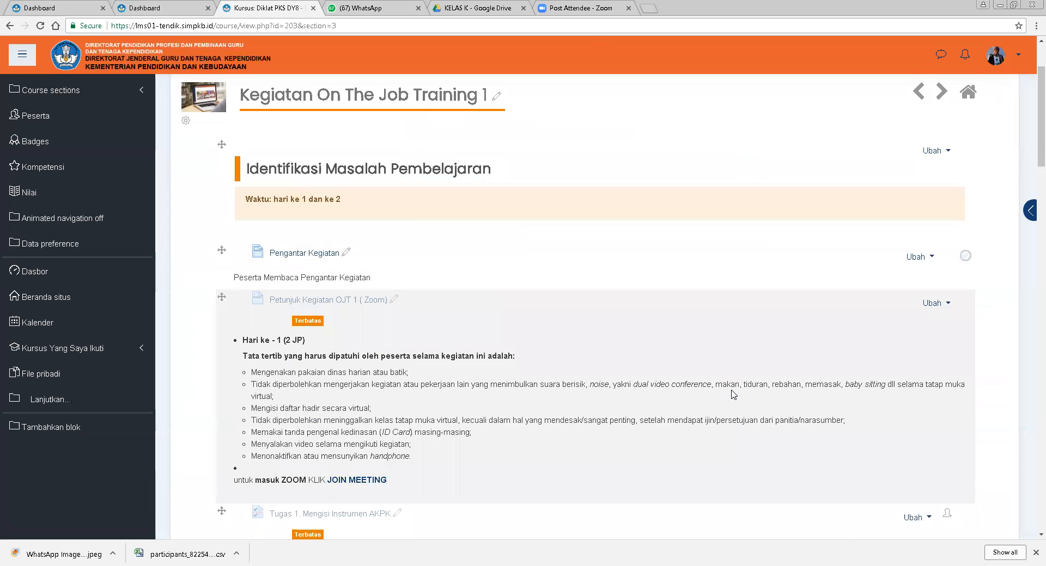
Scroll through the section's activities to review their descriptions.
scroll(734, 394, "down", 4)
scroll(734, 394, "down", 4)
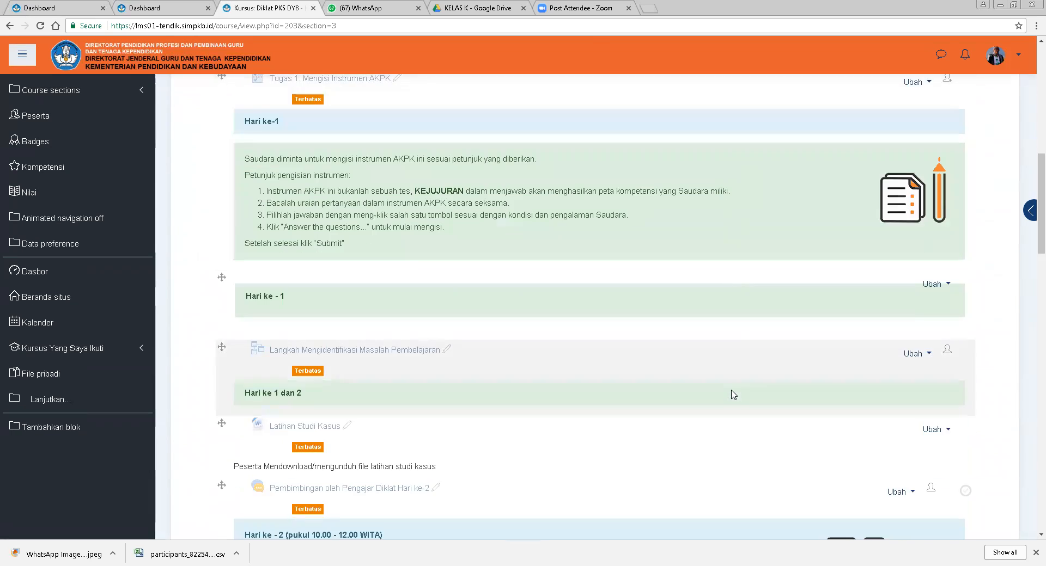
scroll(734, 394, "down", 3)
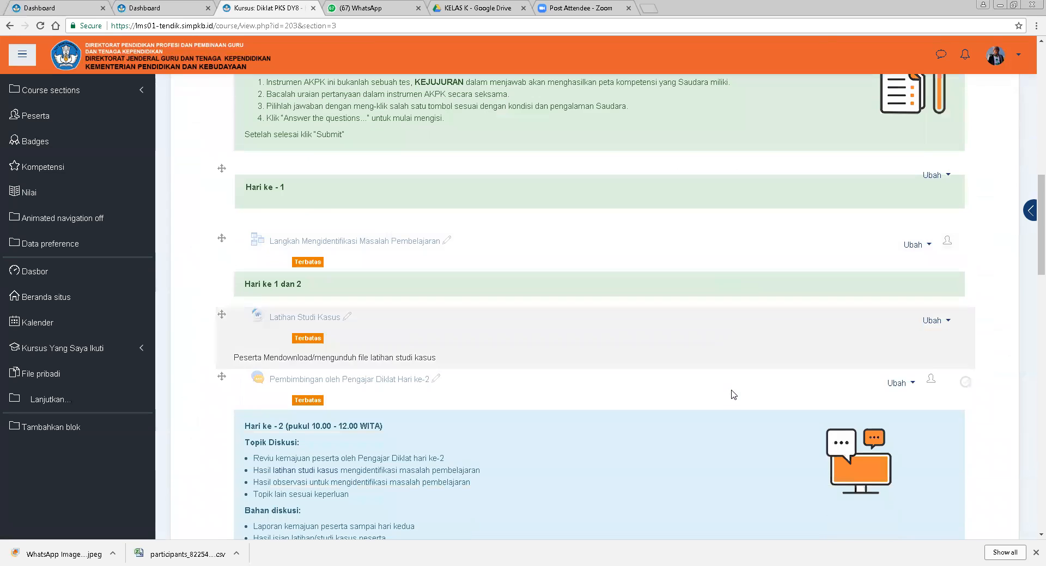
scroll(734, 394, "down", 3)
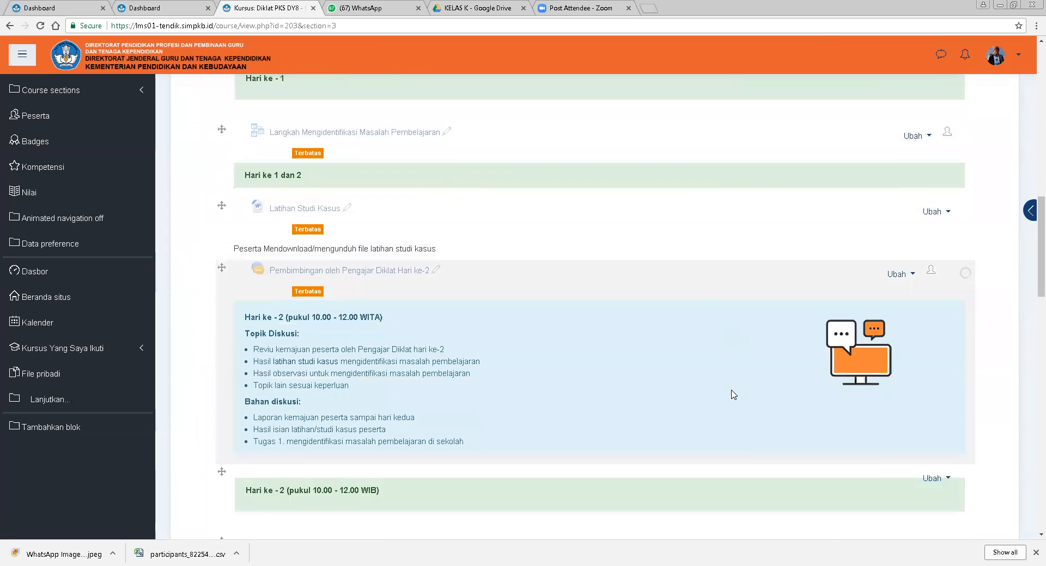
scroll(734, 395, "down", 2)
scroll(734, 394, "down", 2)
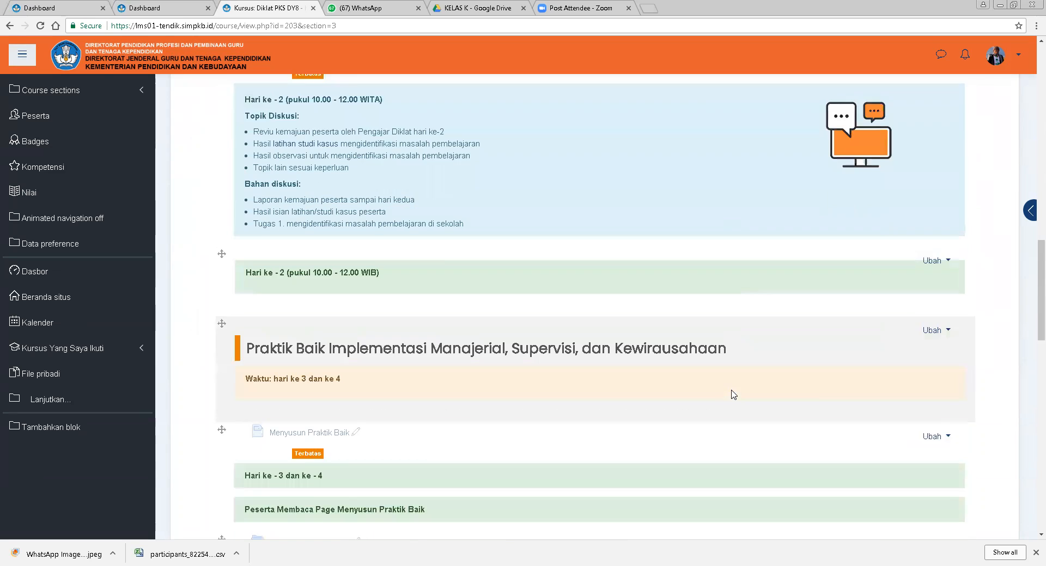
scroll(734, 394, "down", 4)
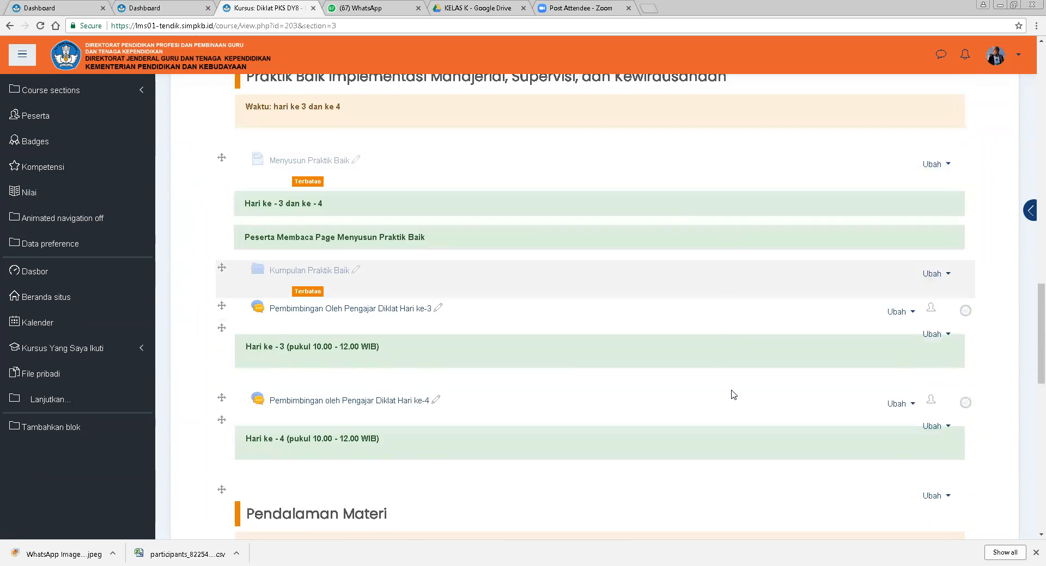
scroll(734, 394, "down", 2)
scroll(734, 394, "down", 2)
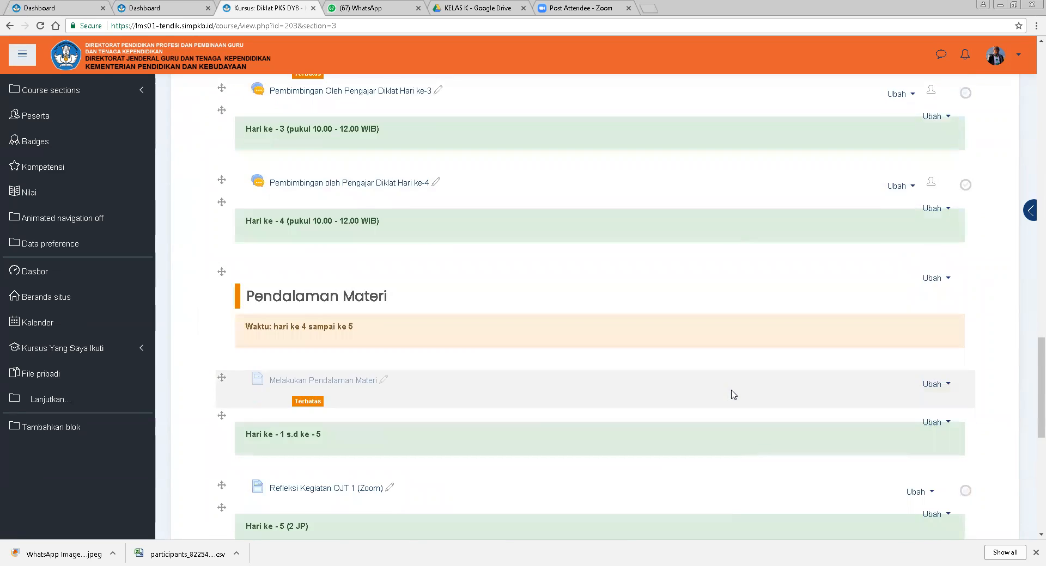
scroll(734, 394, "up", 3)
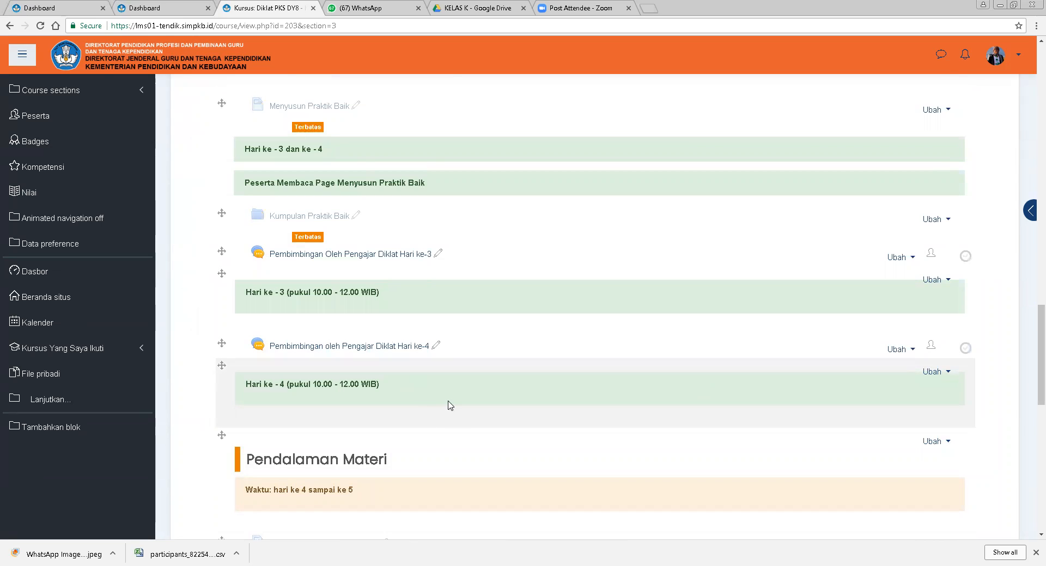
scroll(476, 407, "up", 2)
scroll(476, 407, "up", 1)
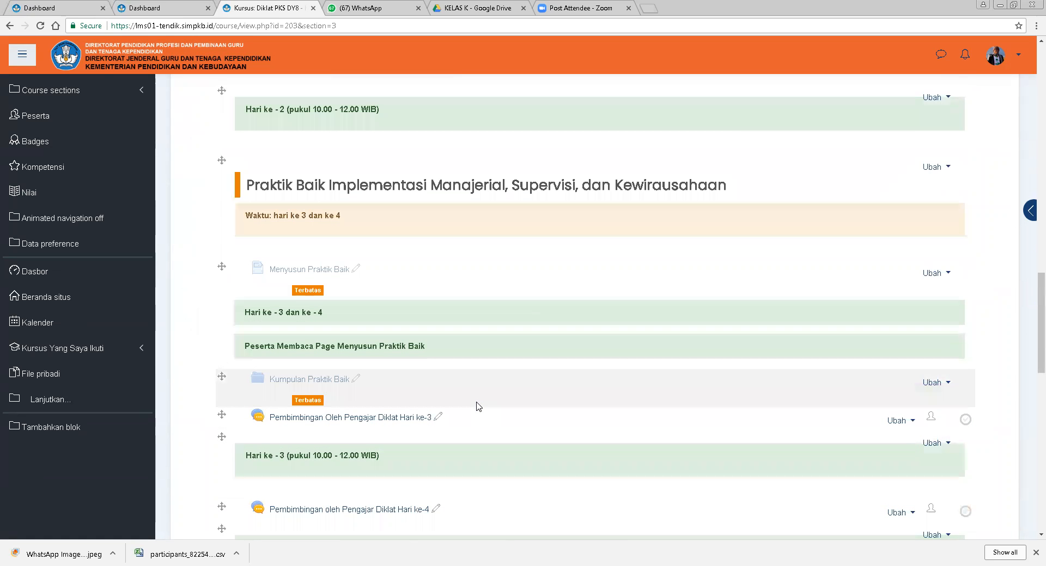
Open the settings of the Kumpulan Praktik Baik folder.
scroll(476, 407, "down", 2)
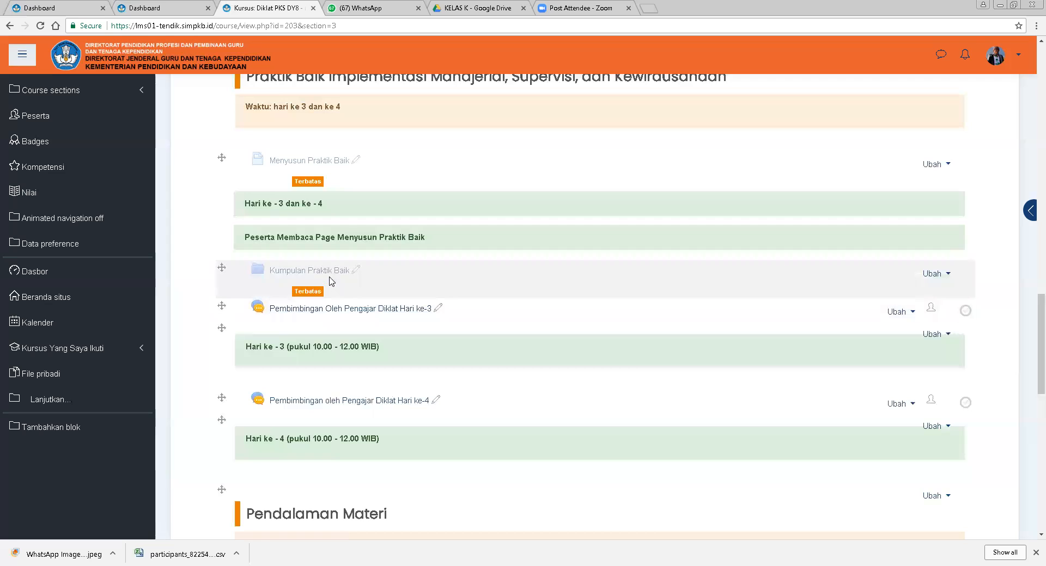
left_click(942, 275)
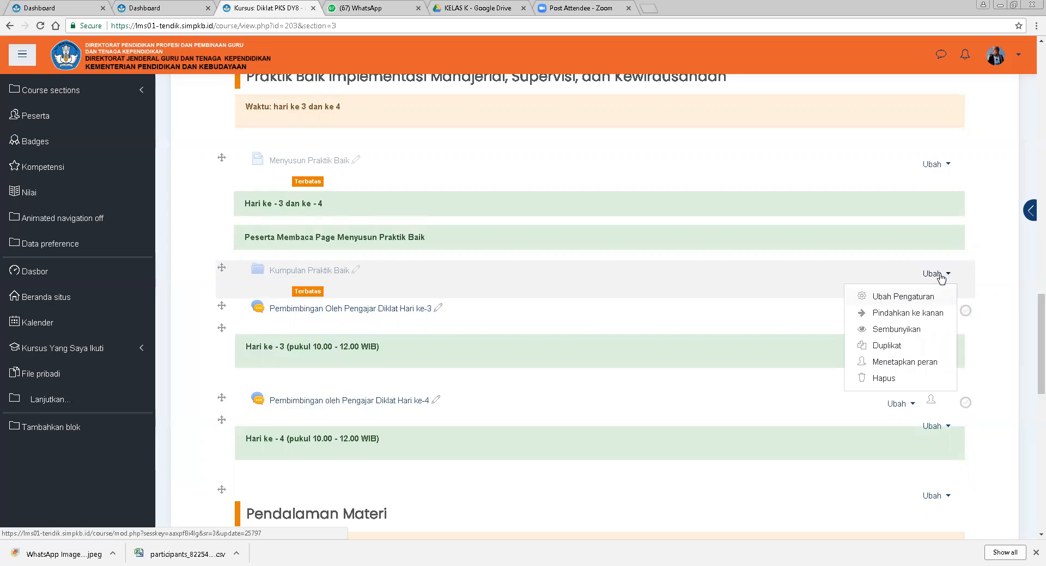
left_click(906, 298)
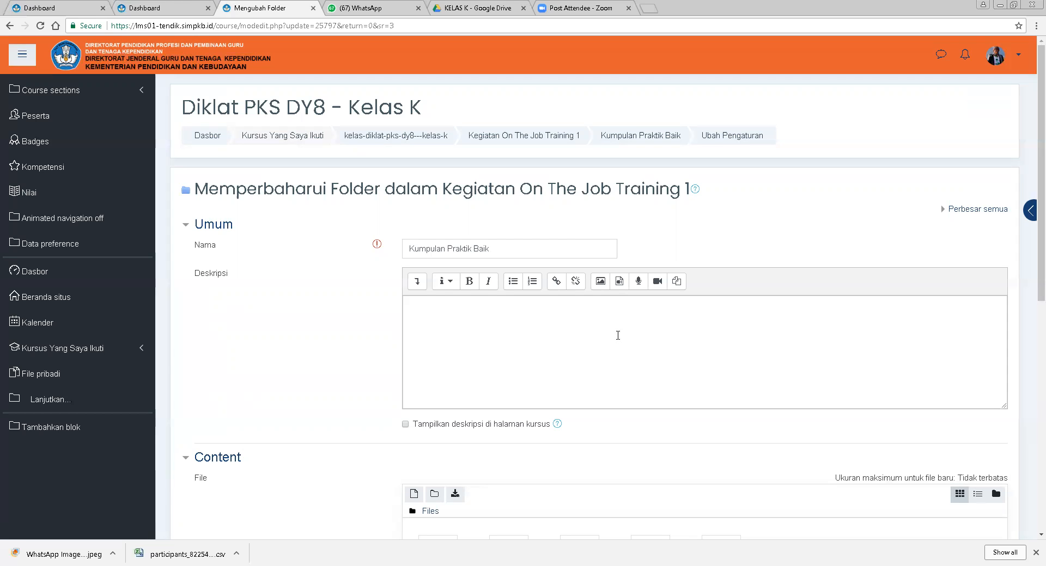
Enter the folder description 'Peserta Mendownload/ Mengunduh Kumpulan Praktik Baik' and enable showing it on the course page.
left_click(610, 329)
type("P")
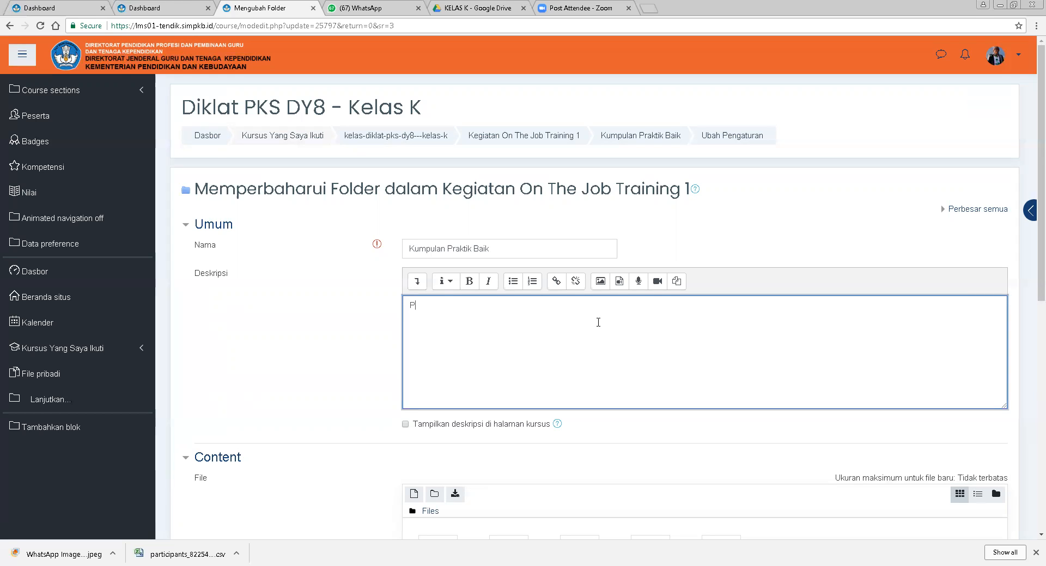
type("eserta Mendi")
type("wnload")
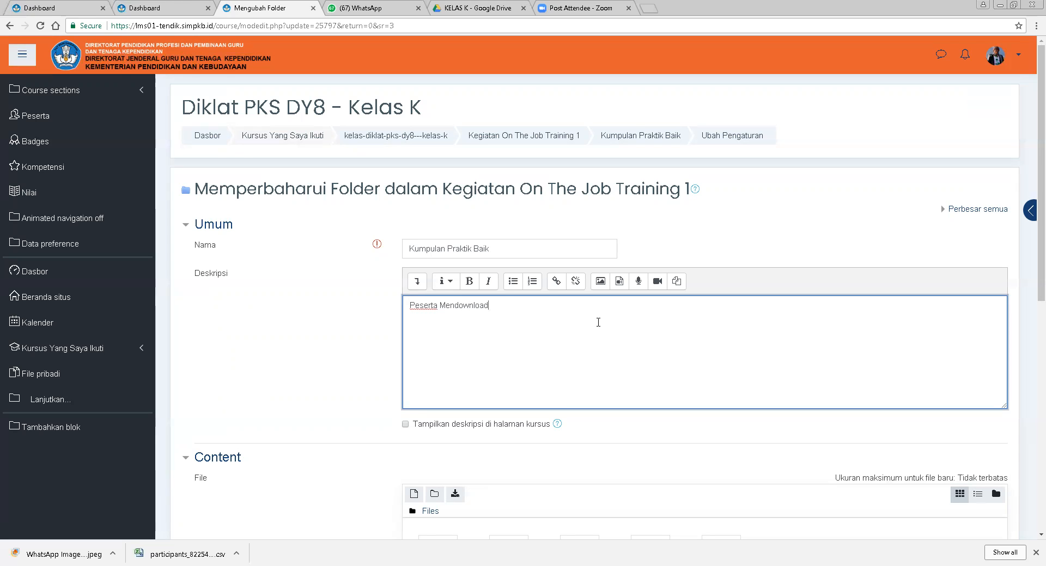
type("/ Mengunduh")
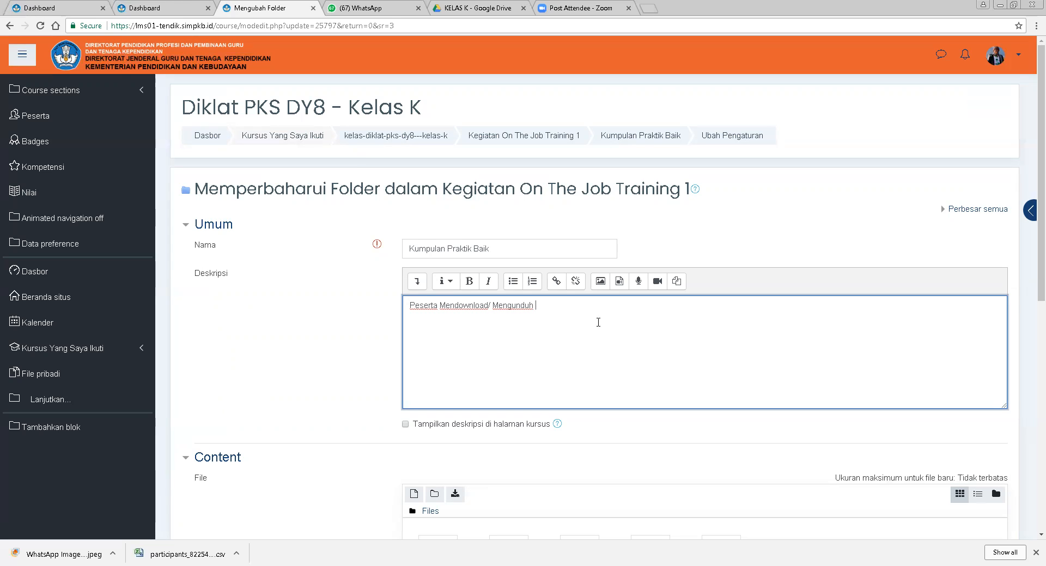
type("Kumpulan Praktik Baik")
scroll(635, 357, "down", 3)
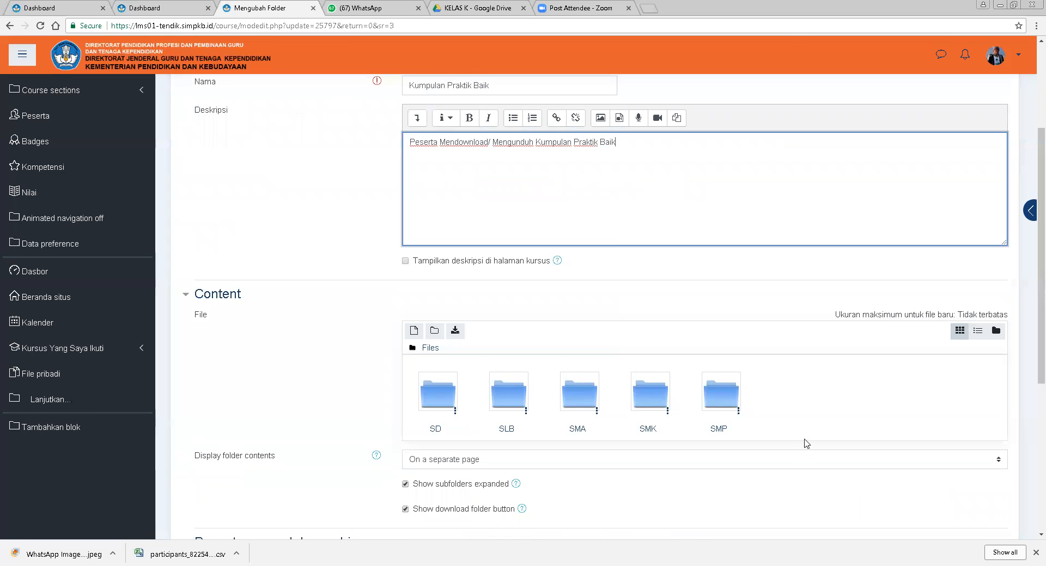
left_click(405, 262)
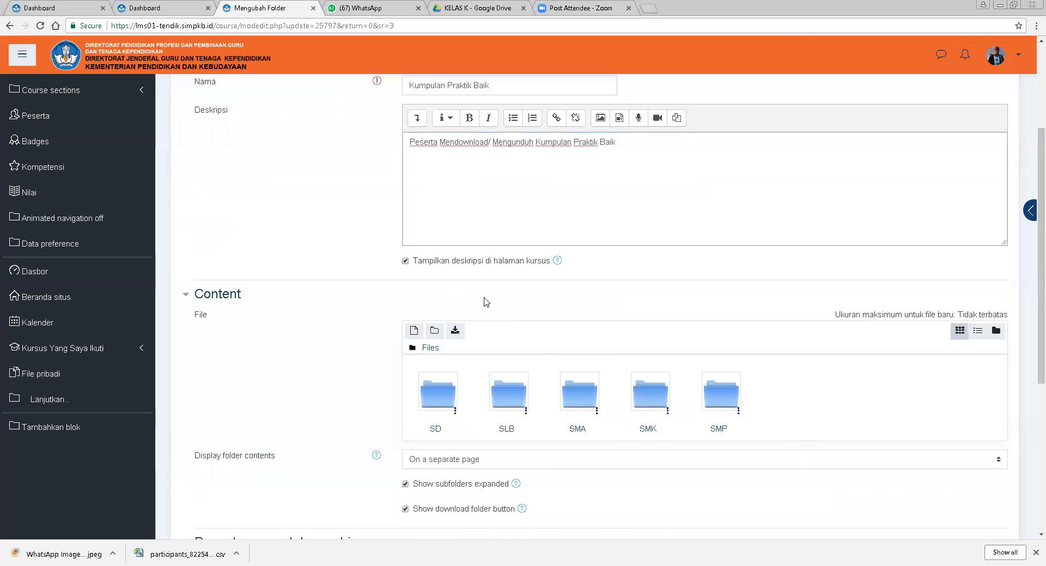
Expand the folder's access restriction section to review its condition.
scroll(868, 410, "down", 2)
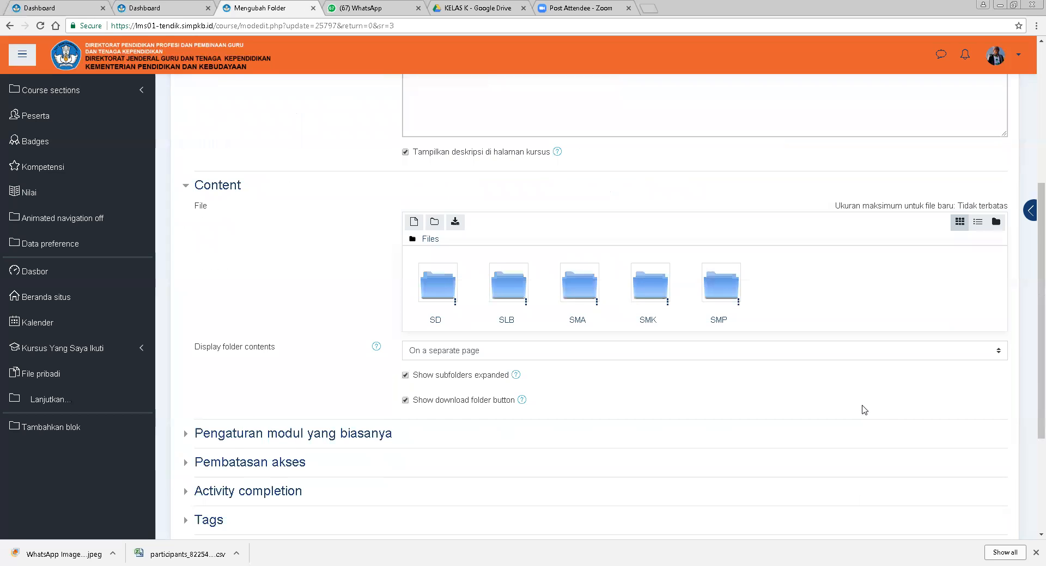
scroll(534, 445, "down", 2)
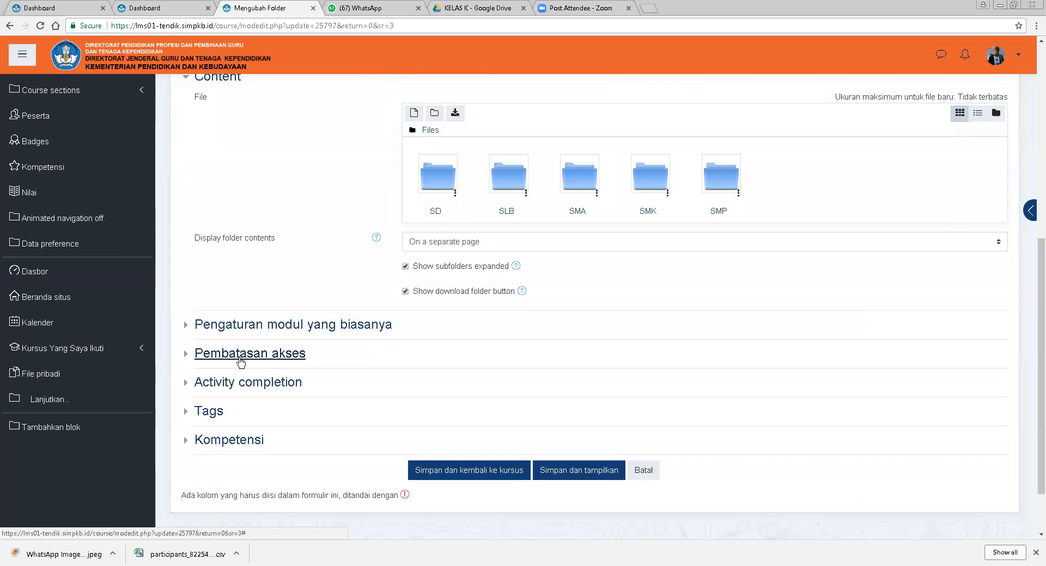
left_click(243, 355)
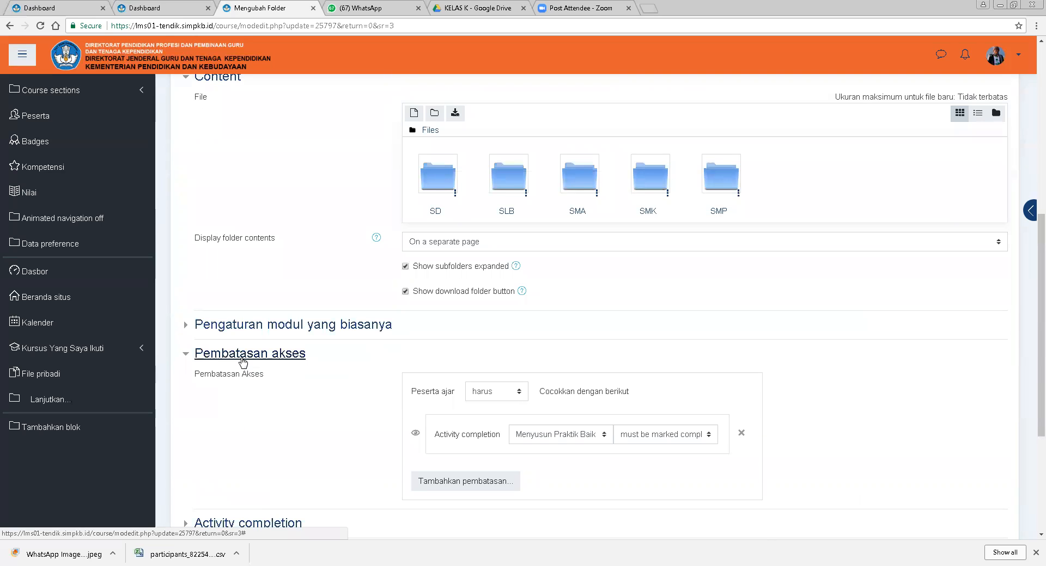
Expand the folder's activity completion section and unlock its completion options.
scroll(580, 458, "down", 2)
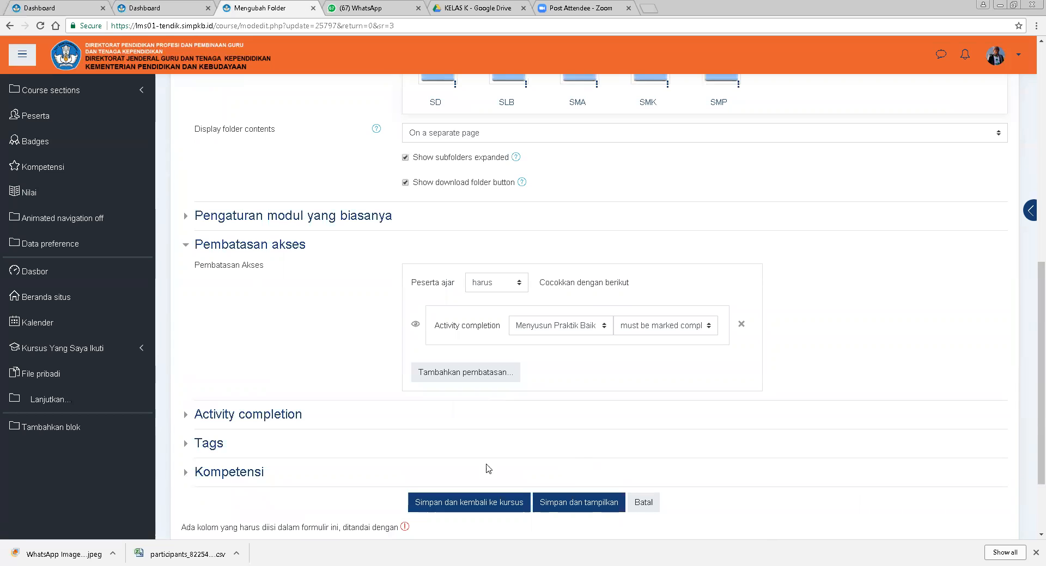
left_click(243, 420)
scroll(523, 430, "down", 3)
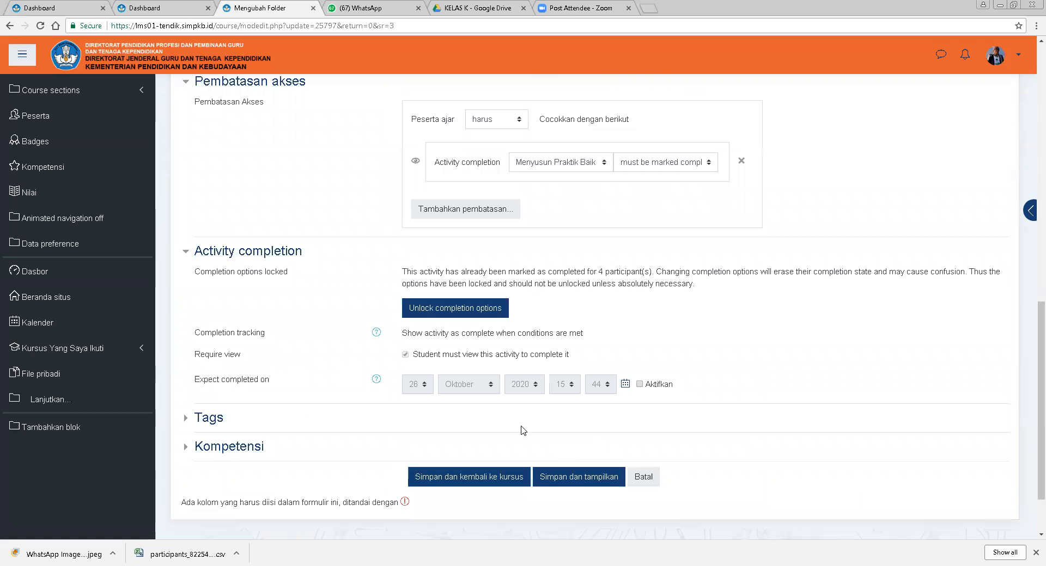
left_click(472, 318)
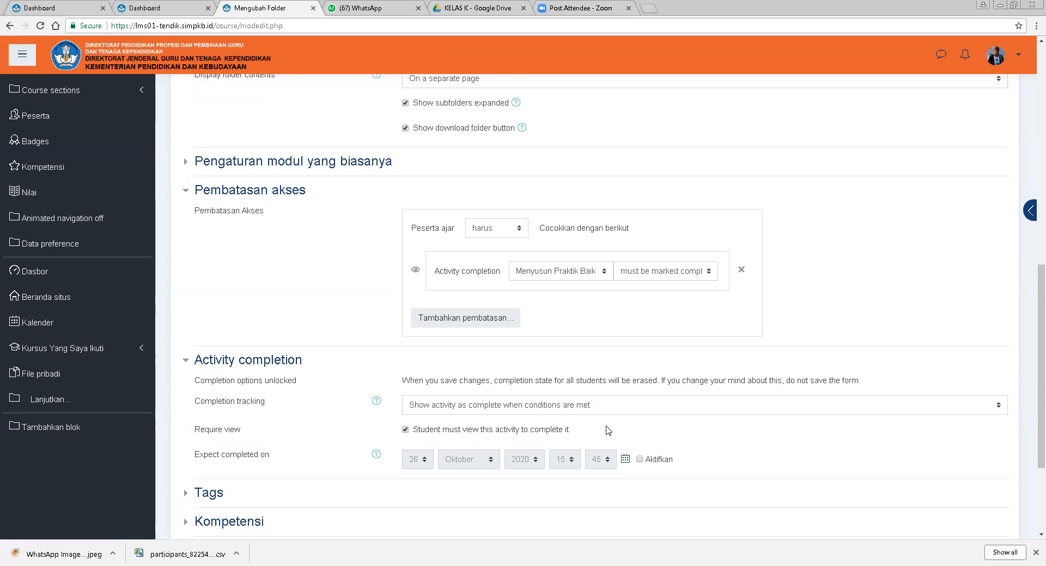
Change the expected completion day to 28 Oktober 2020, leave the date disabled, and save the folder, returning to the course.
scroll(618, 430, "down", 1)
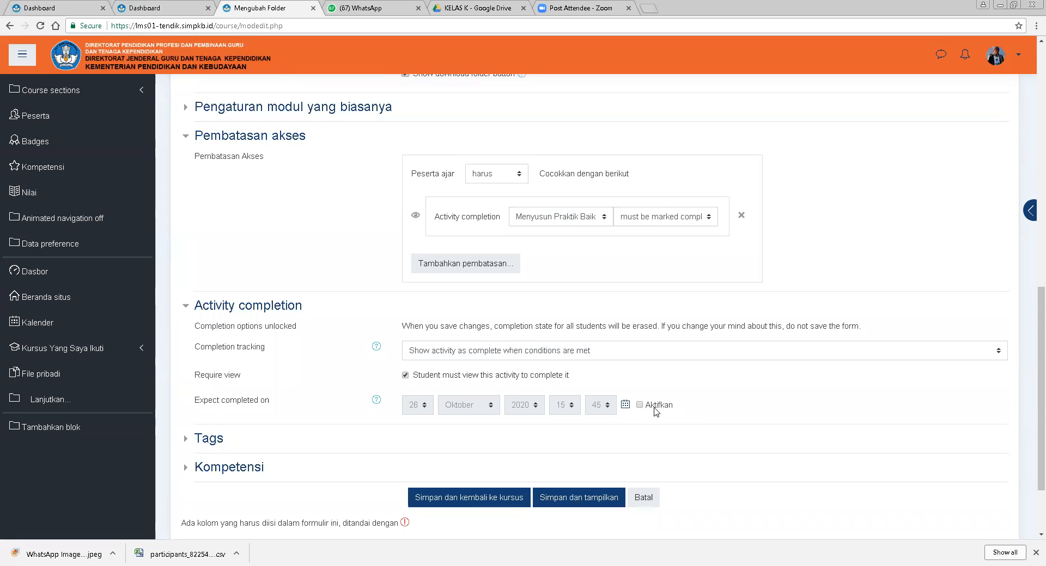
left_click(640, 405)
left_click(426, 410)
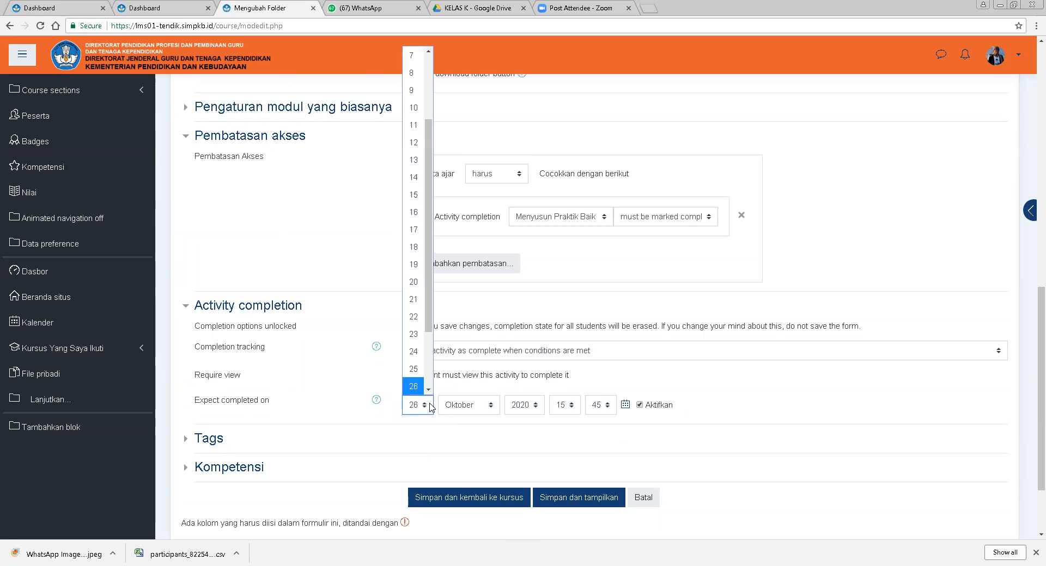
left_click(414, 378)
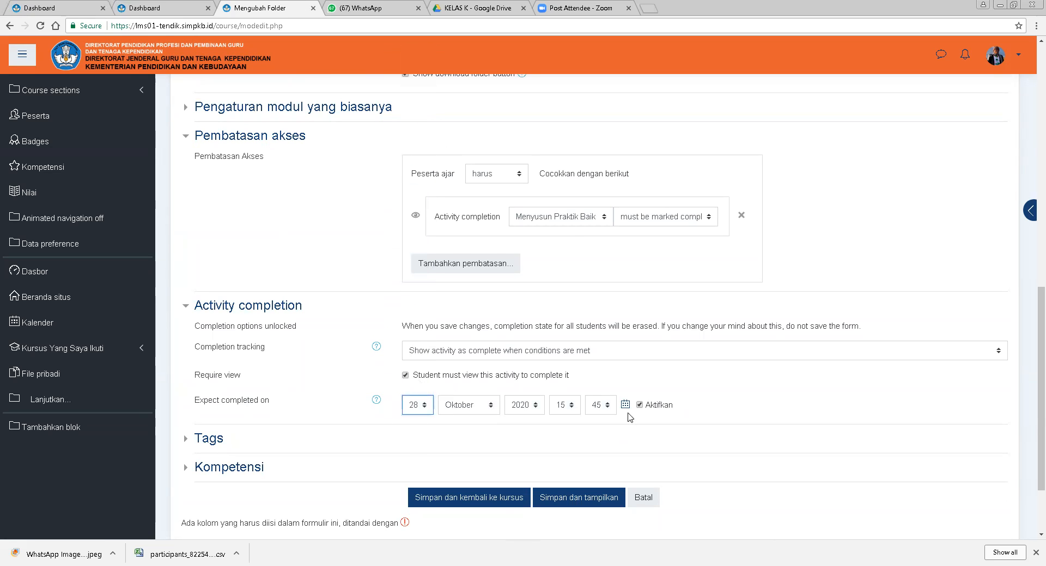
left_click(639, 405)
left_click(489, 505)
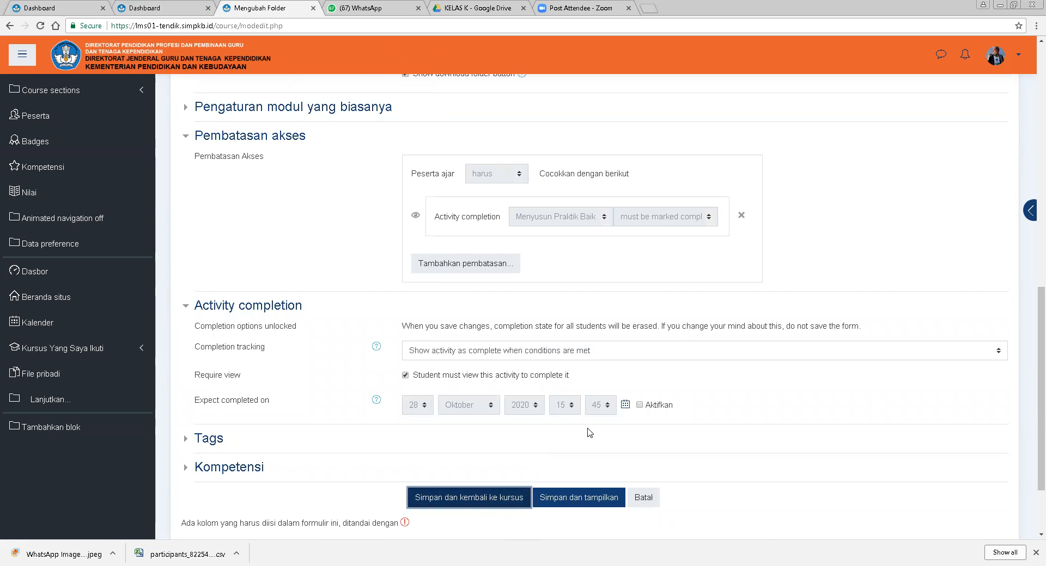